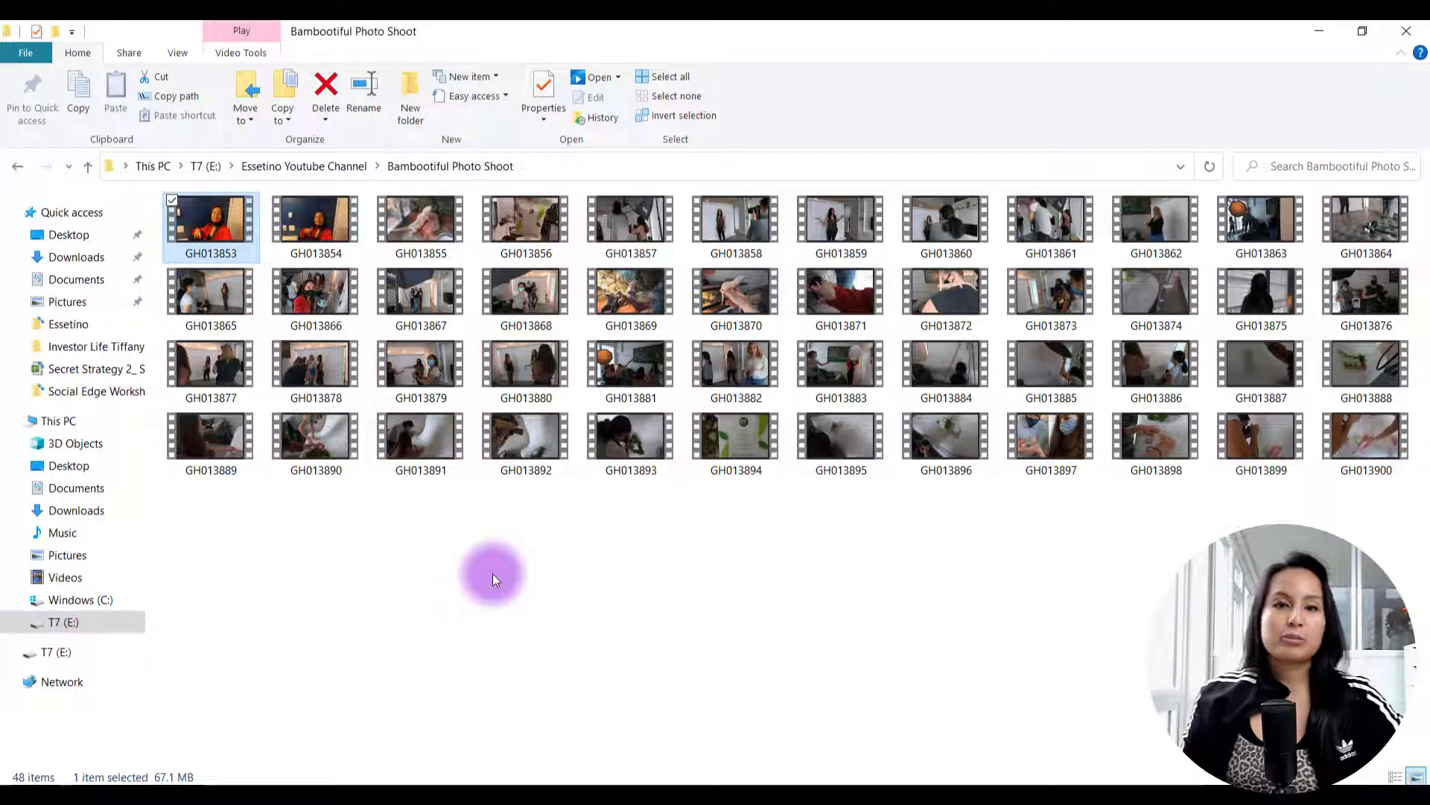
Preview clips GH013853 and GH013854 from the shoot folder, then scroll through the folder
left_click(783, 784)
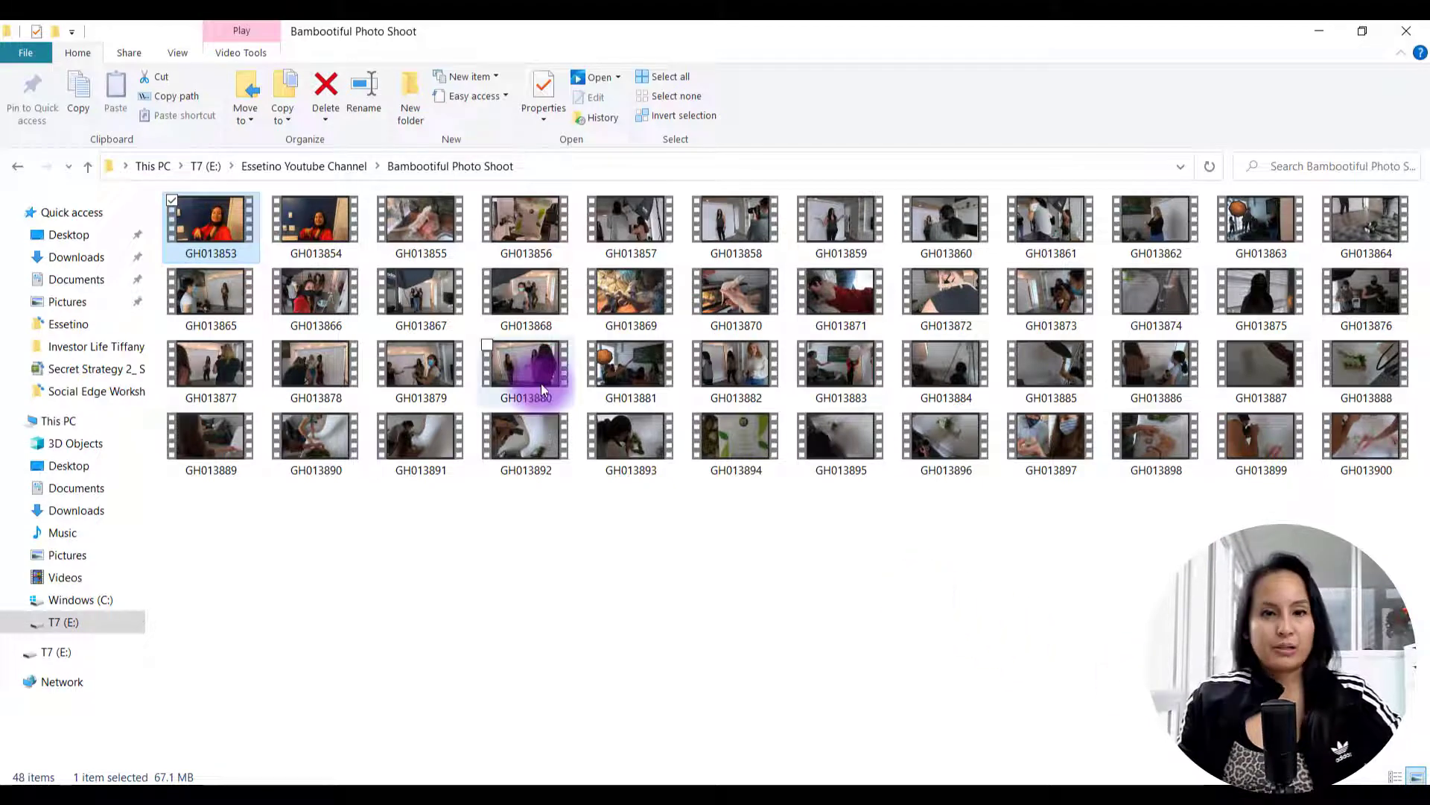
double_click(195, 227)
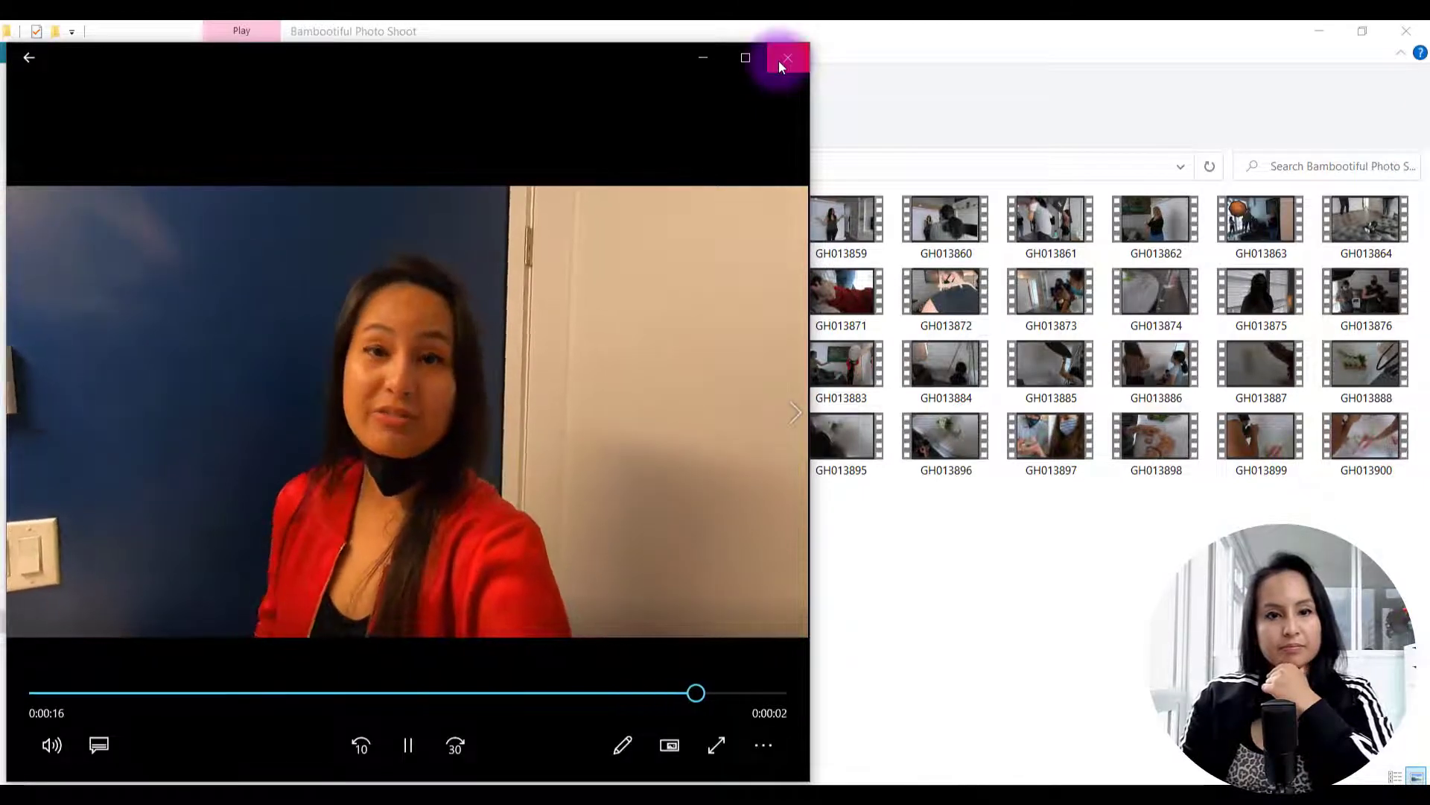
left_click(779, 60)
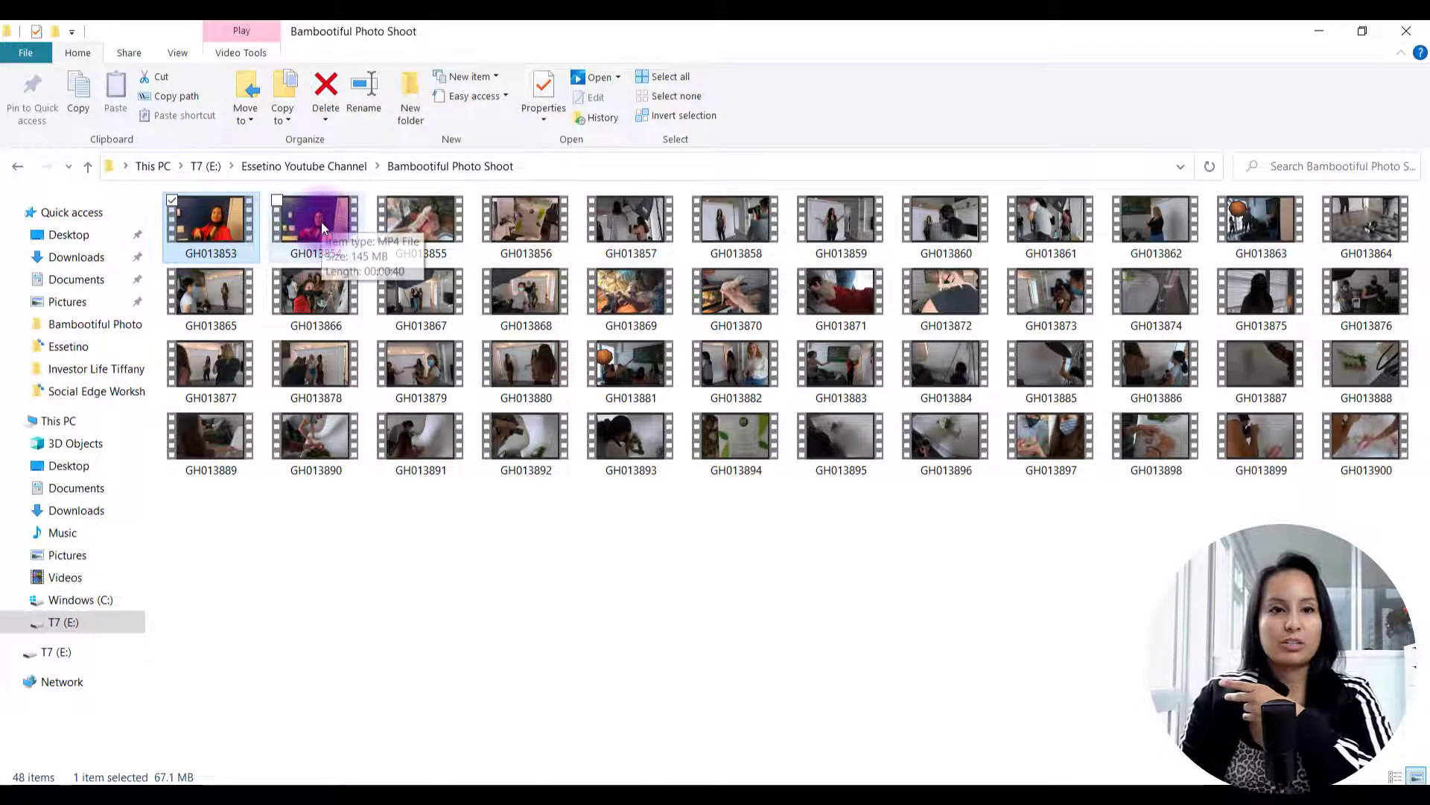
double_click(310, 238)
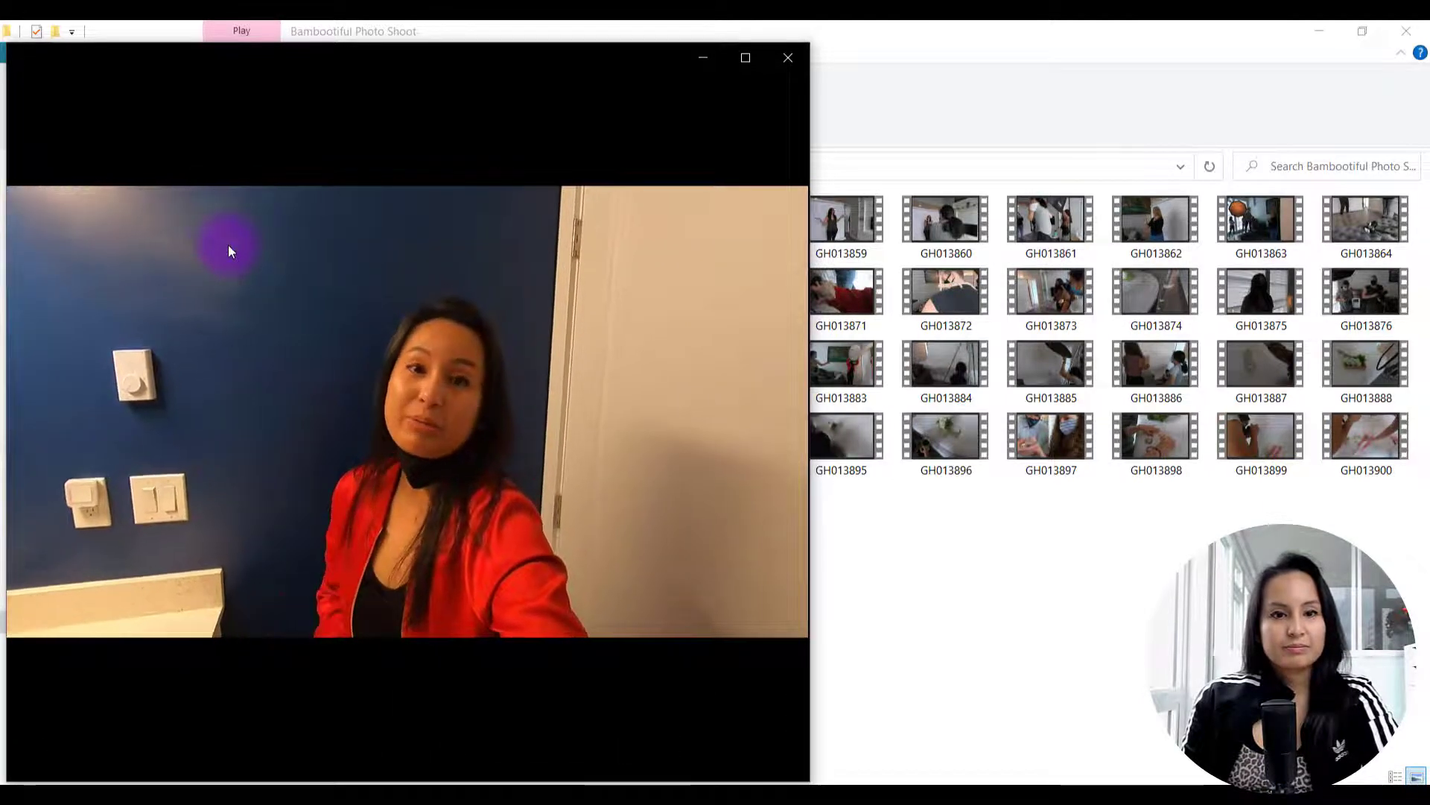
mouse_move(197, 255)
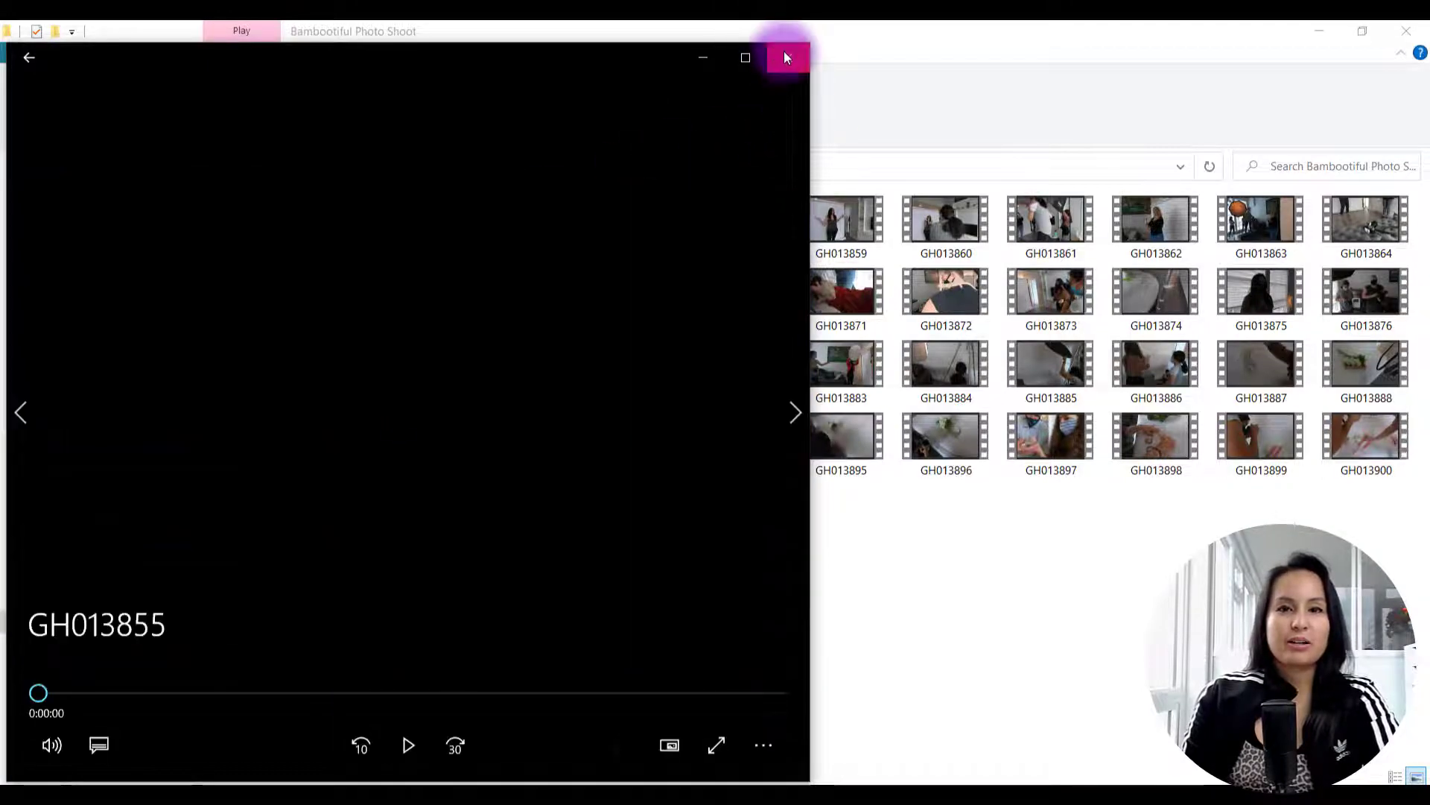
left_click(787, 58)
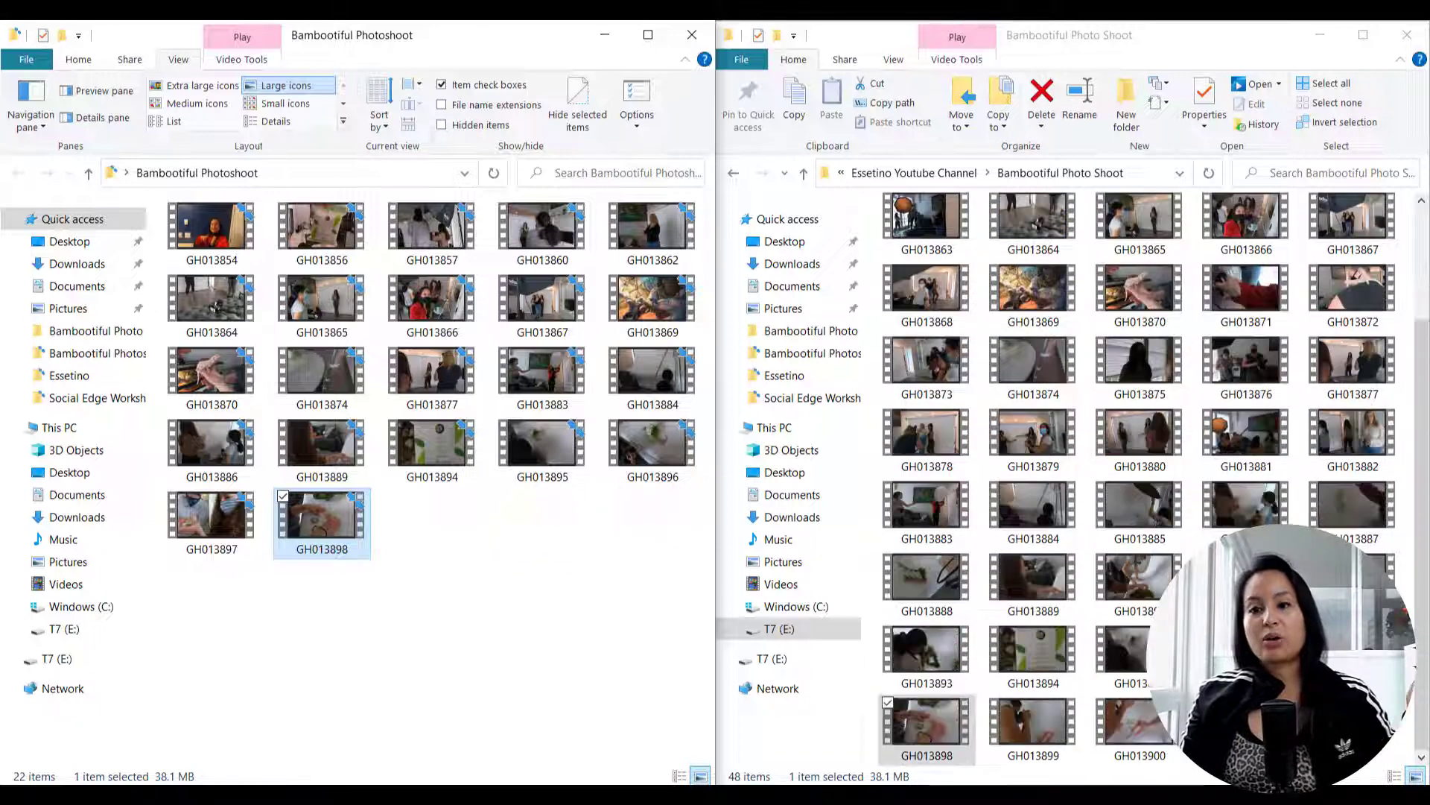
scroll(1151, 477, "up", 2)
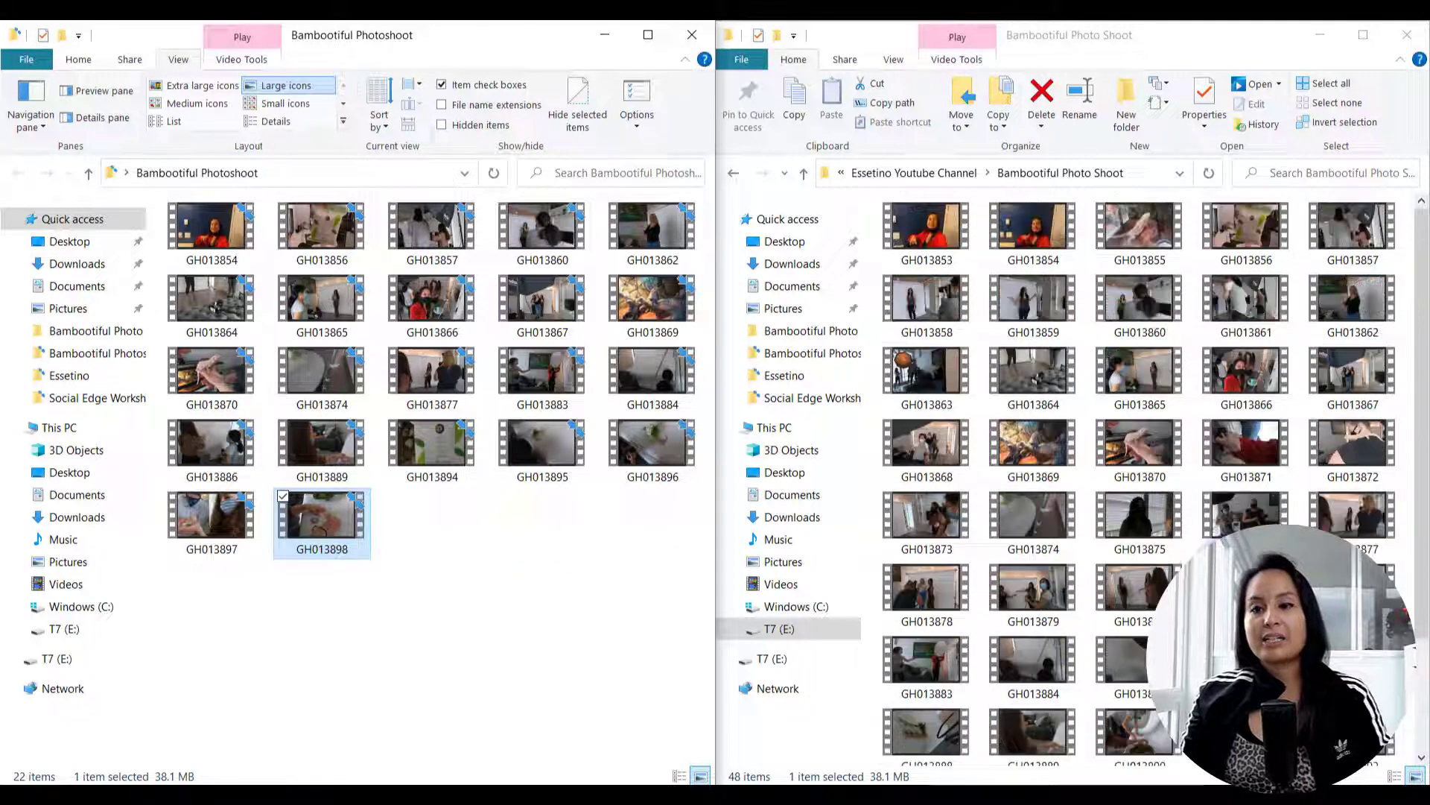
scroll(1151, 476, "down", 2)
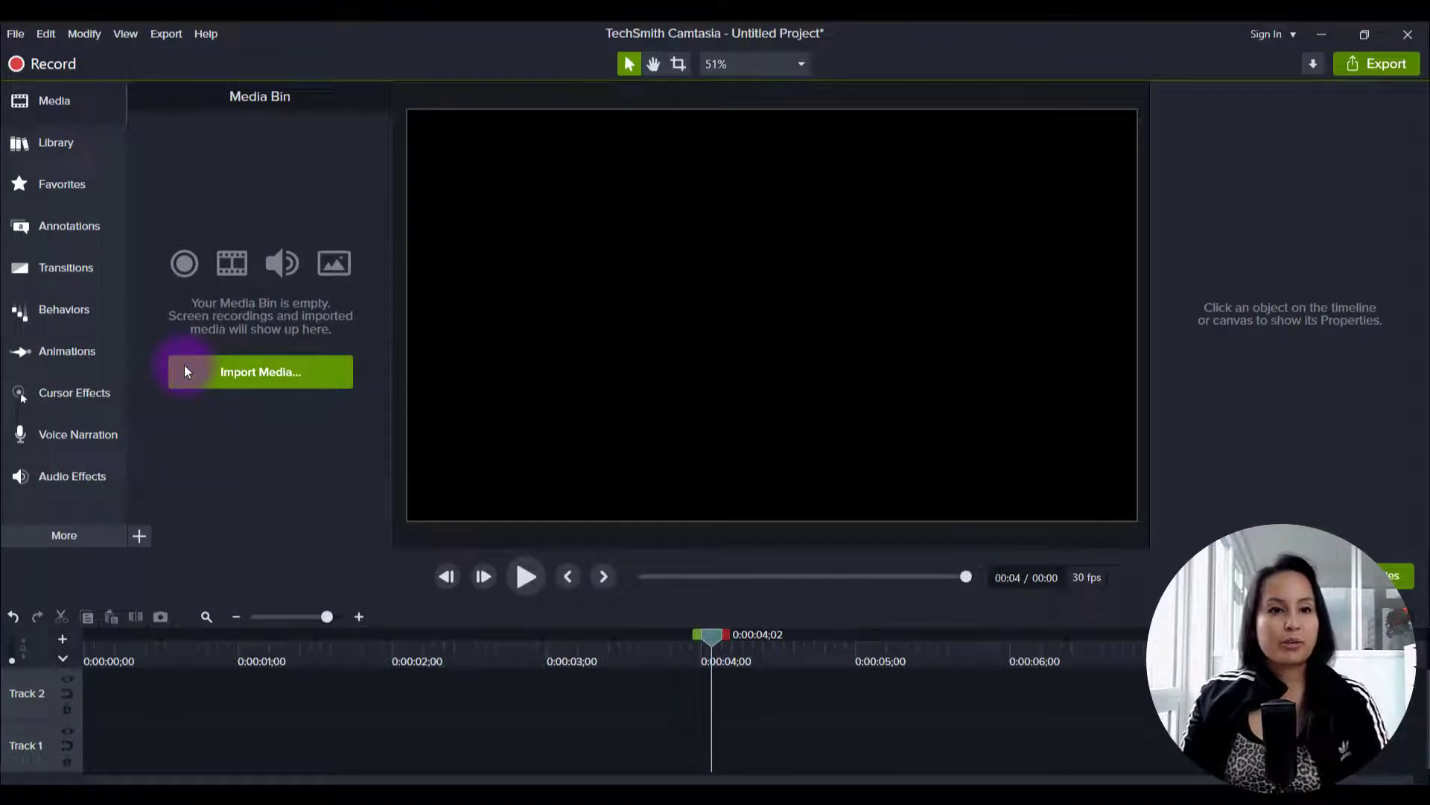
Import the picked Bambootiful Photoshoot clips, starting GH013854, GH013856 and GH013857, into the media bin
left_click(185, 371)
left_click_drag(672, 365, 189, 159)
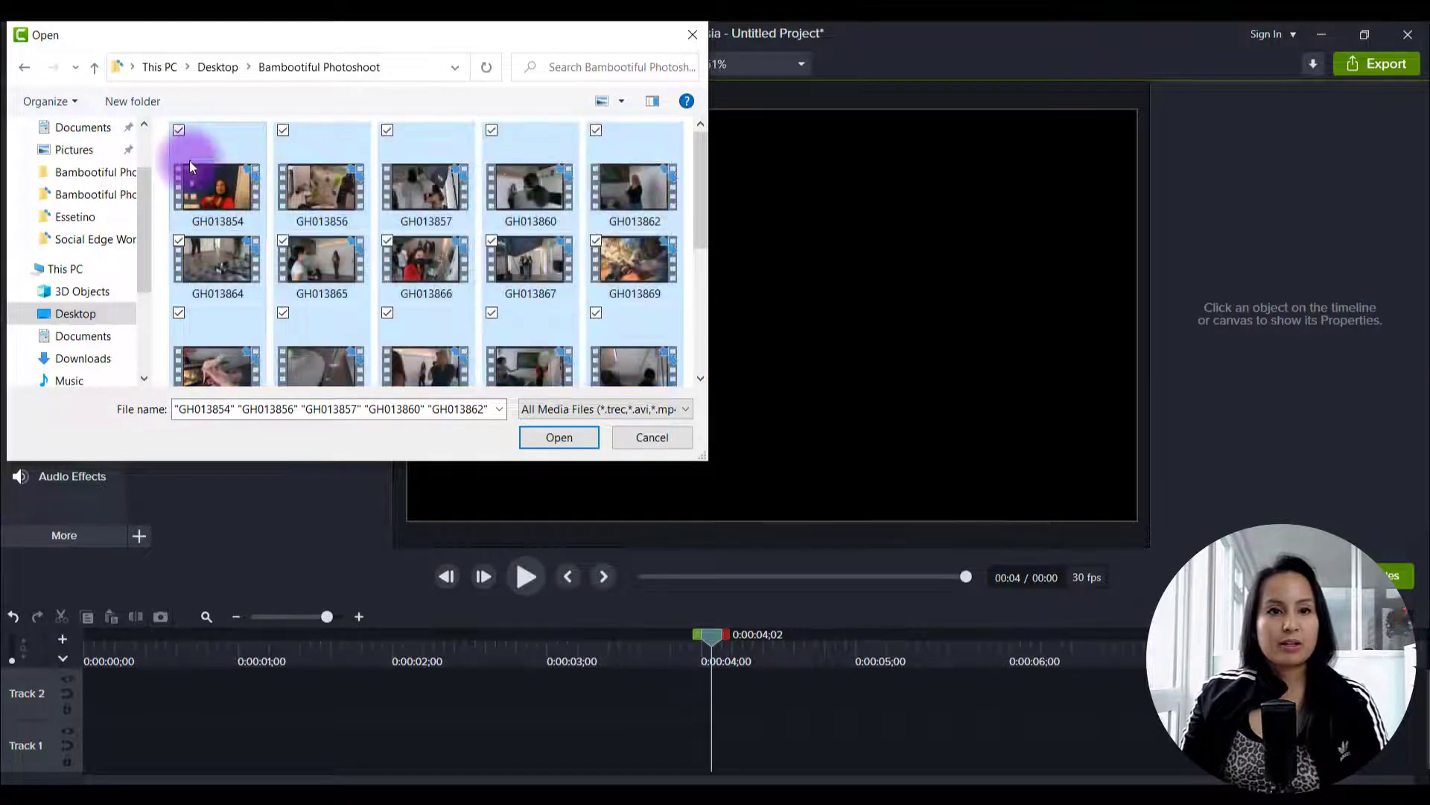
left_click(566, 437)
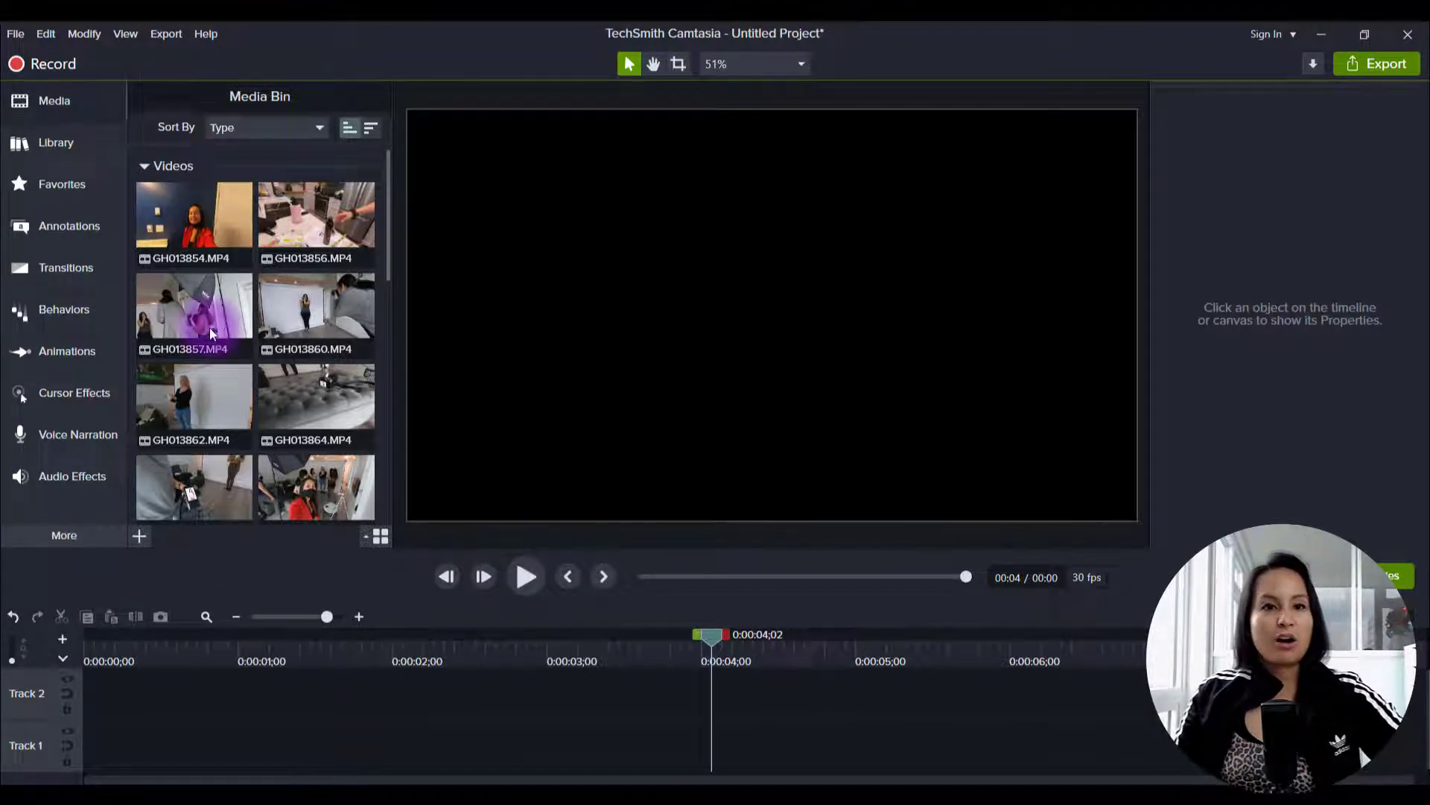
Scroll down and back up through the imported clips in the Media Bin
scroll(304, 393, "down", 1)
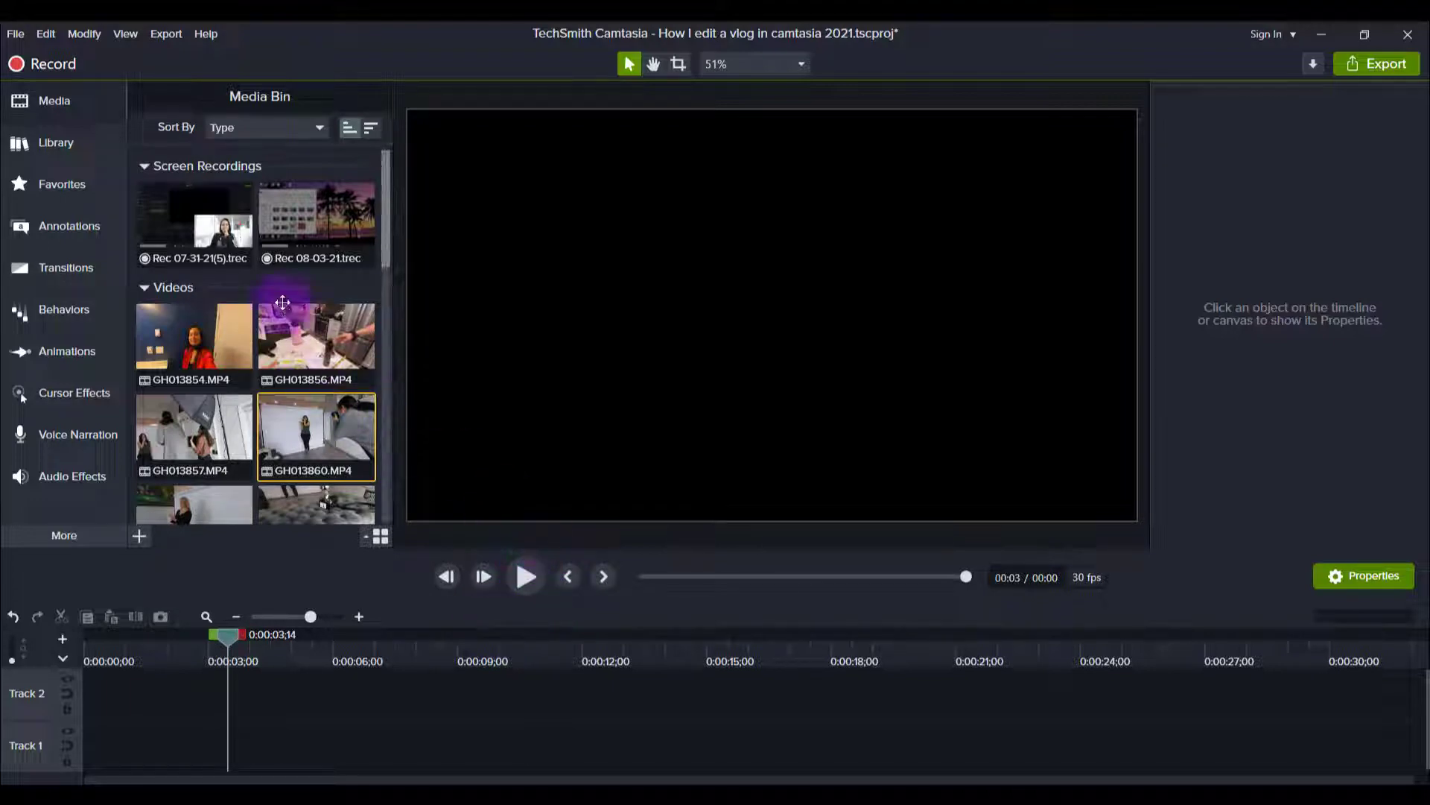
scroll(283, 301, "down", 3)
scroll(287, 350, "down", 6)
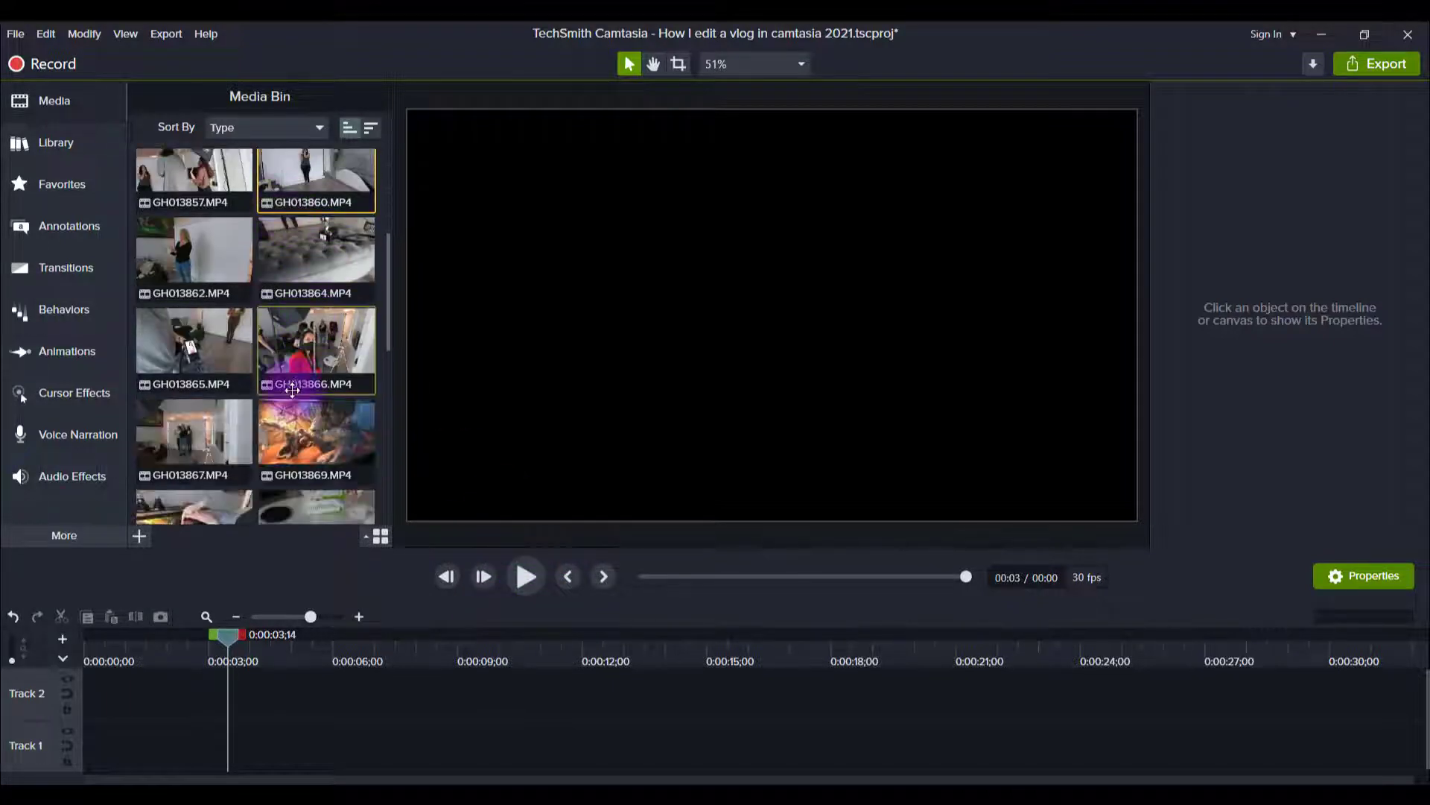
scroll(291, 400, "down", 7)
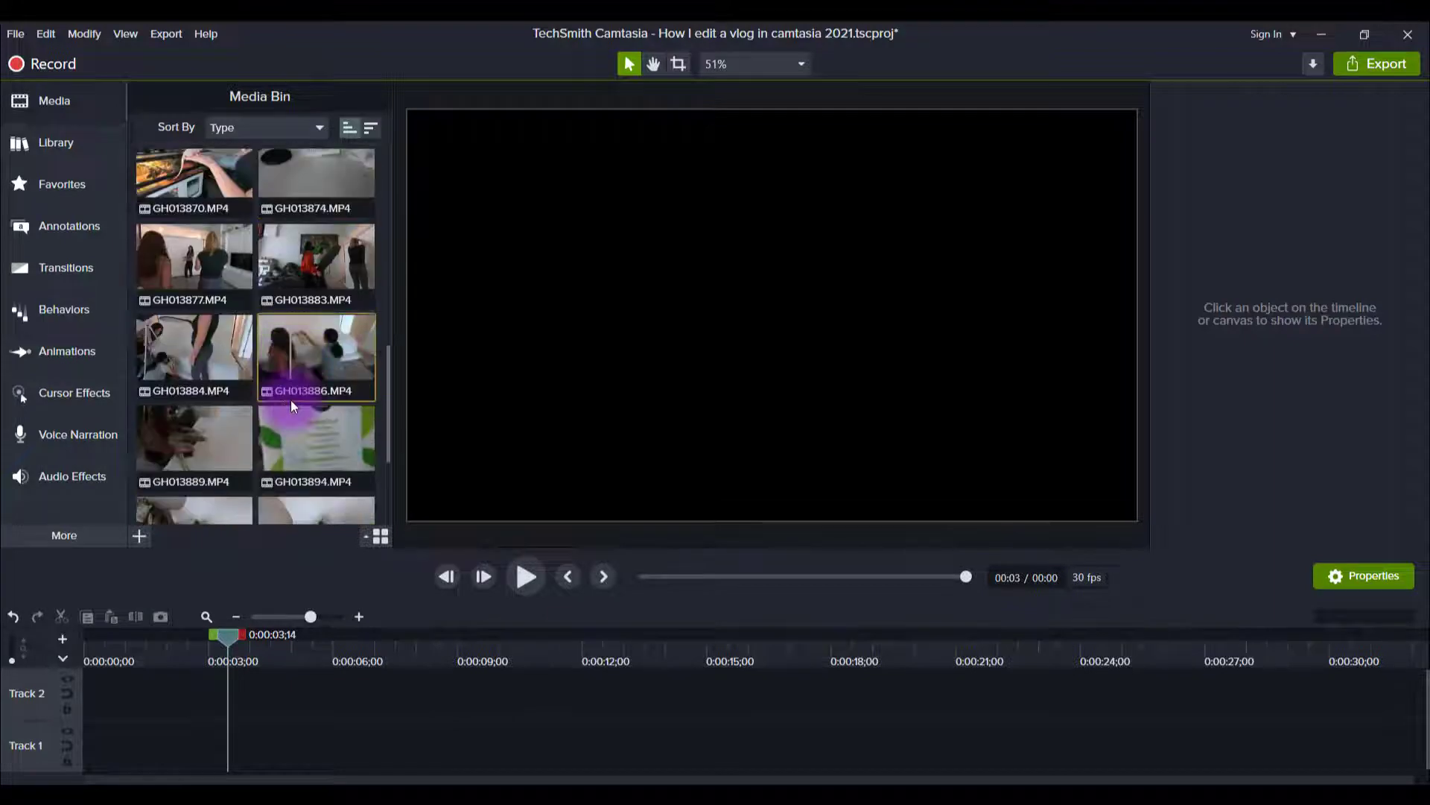
scroll(291, 401, "up", 3)
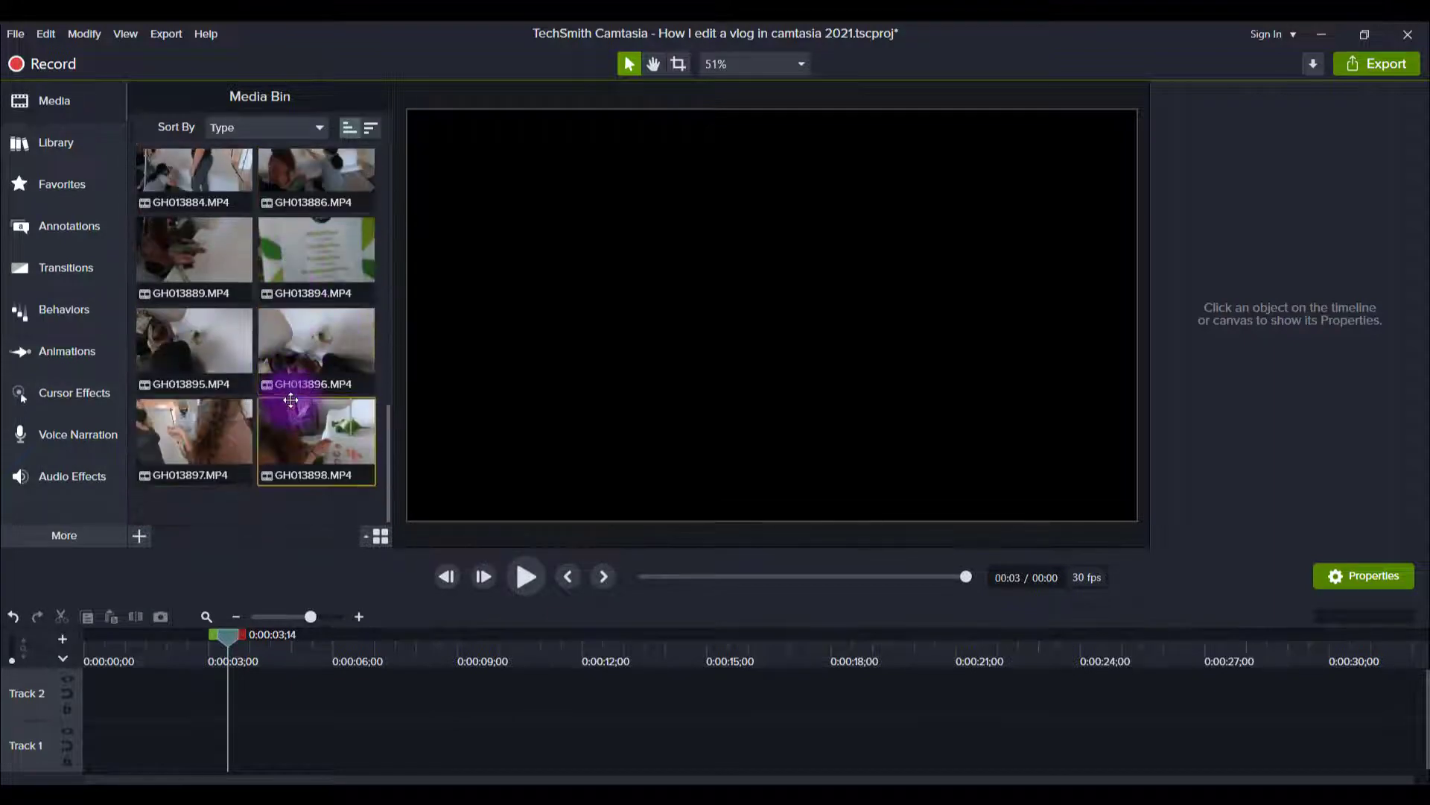
scroll(291, 400, "up", 10)
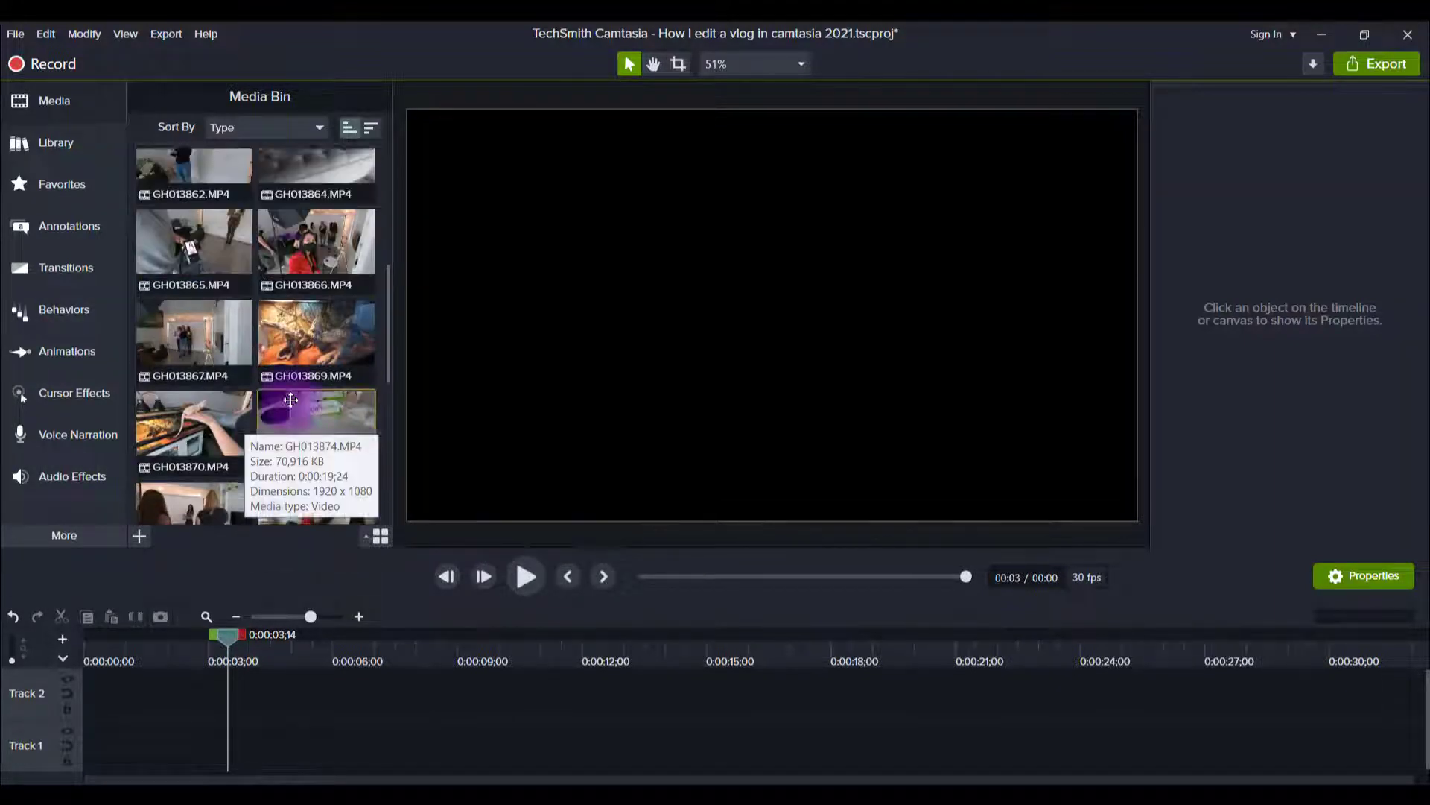
scroll(291, 400, "up", 2)
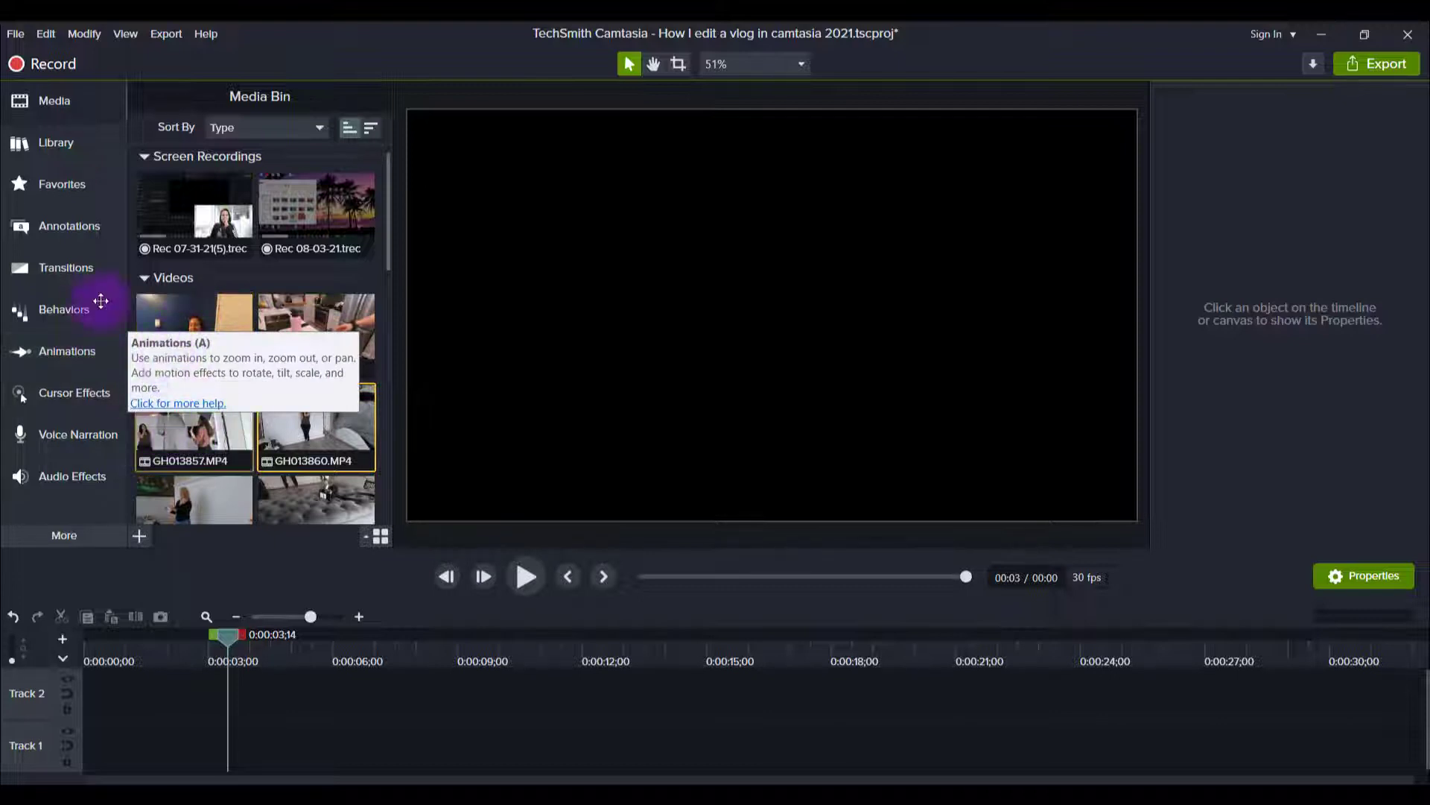
Place GH013854 at the start of Track 1, zoom out, and preview it to about 00:12
left_click(193, 328)
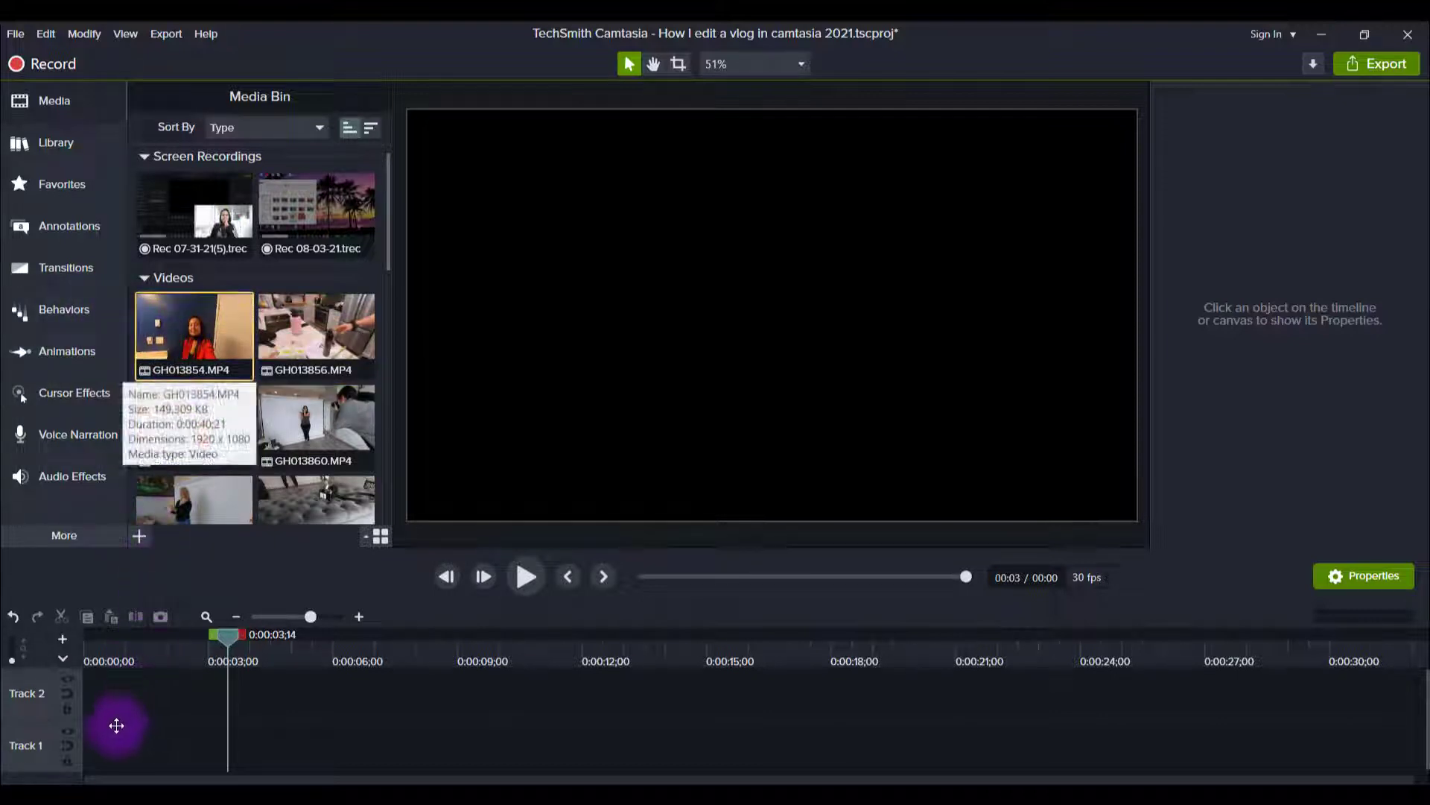
left_click_drag(116, 724, 110, 722)
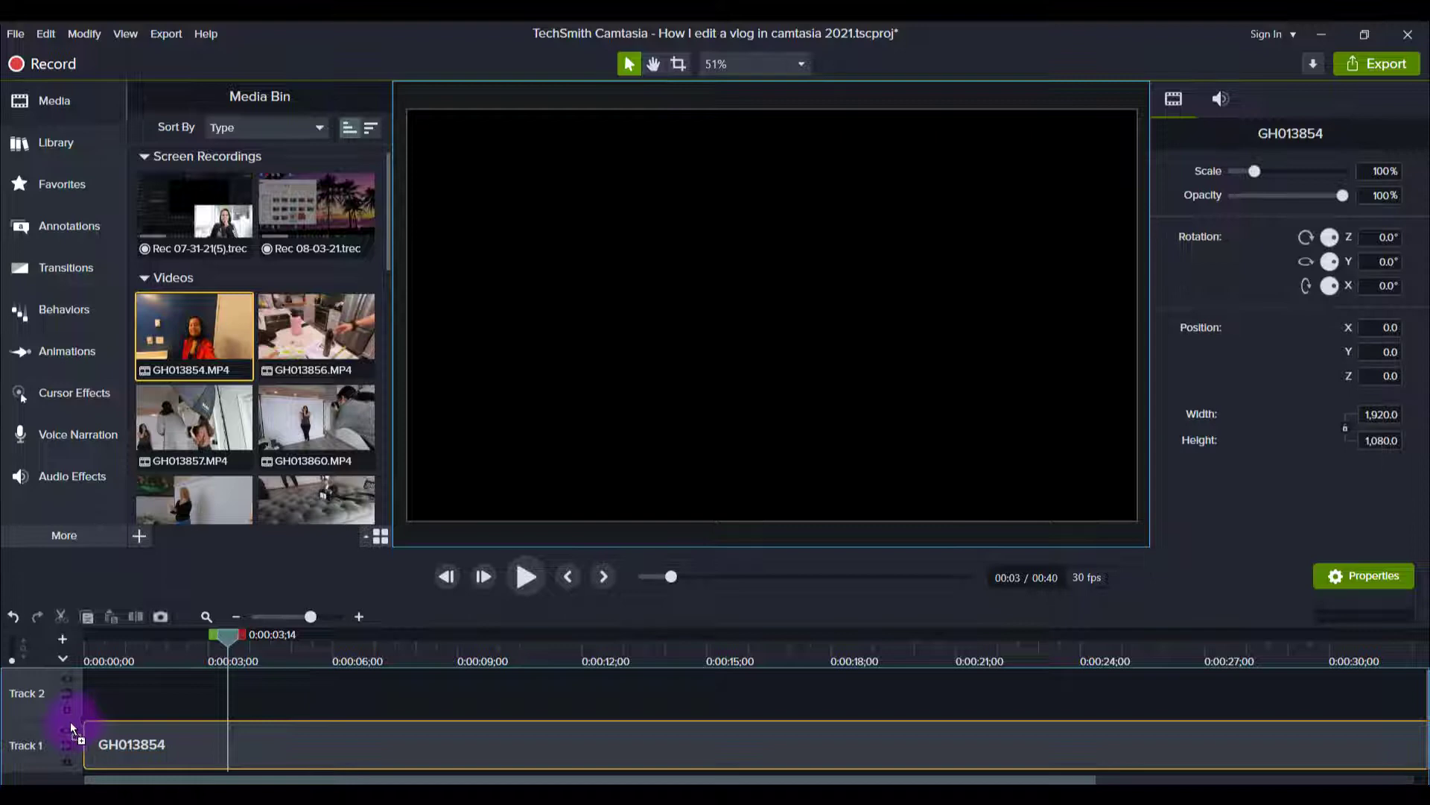
left_click(235, 617)
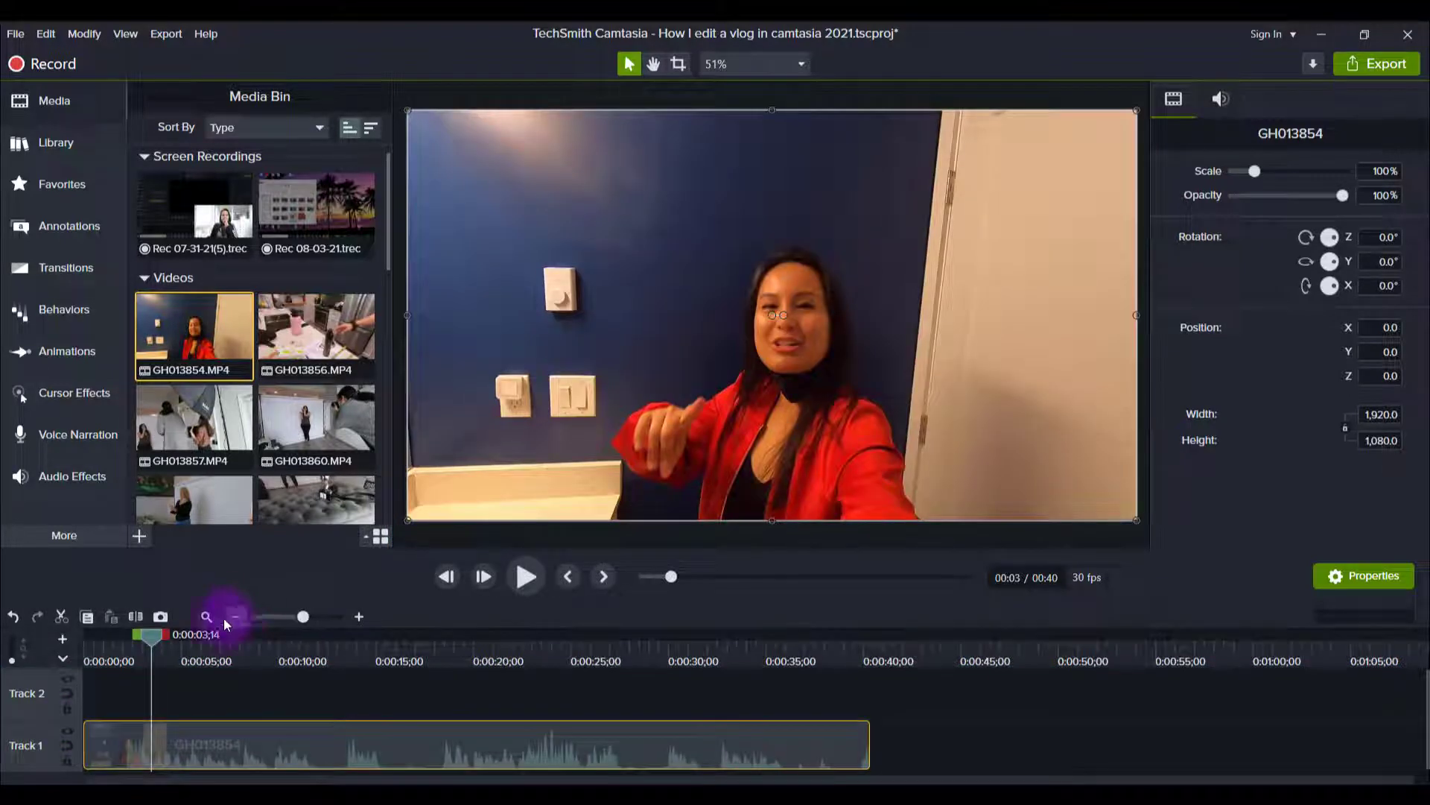
left_click_drag(130, 645, 119, 646)
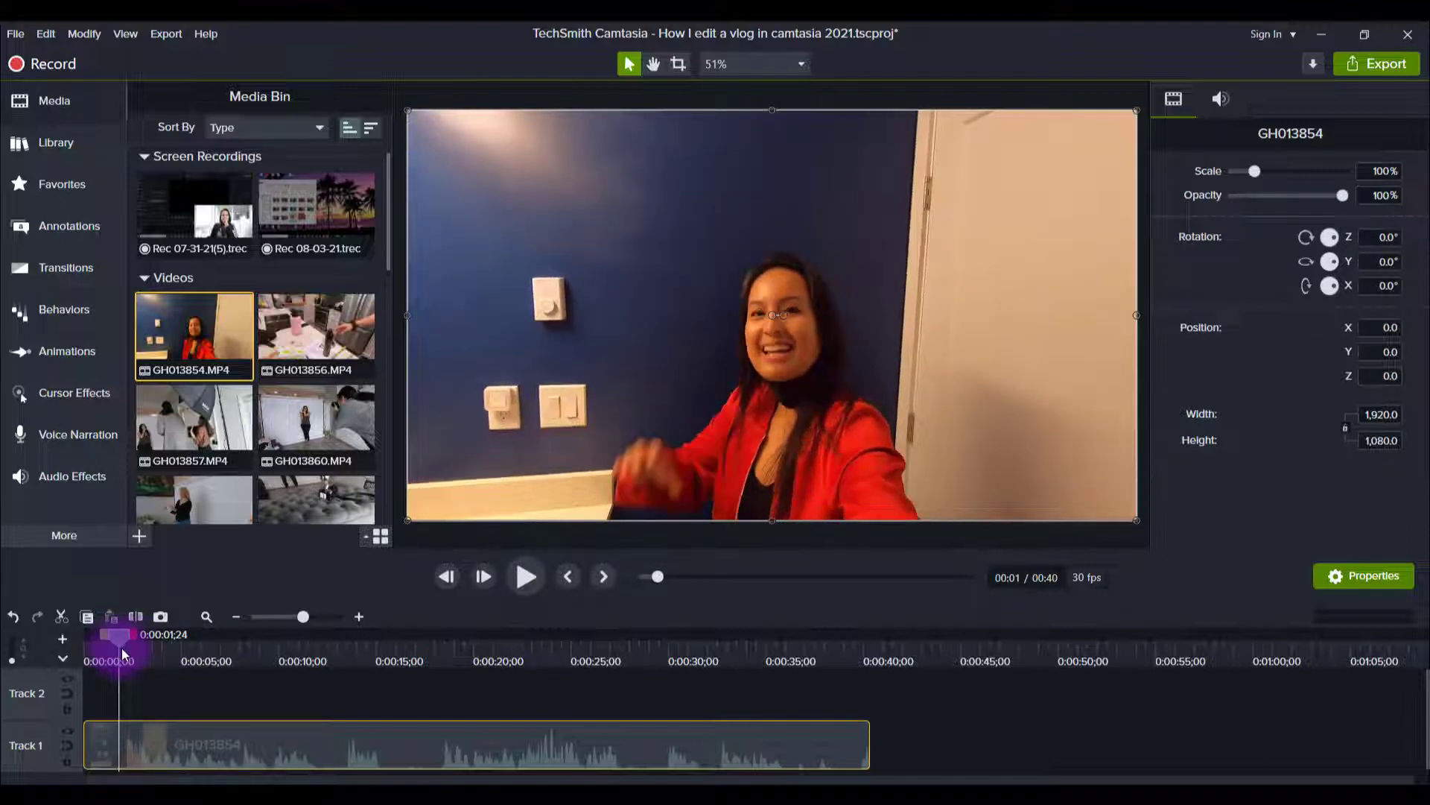
key("space")
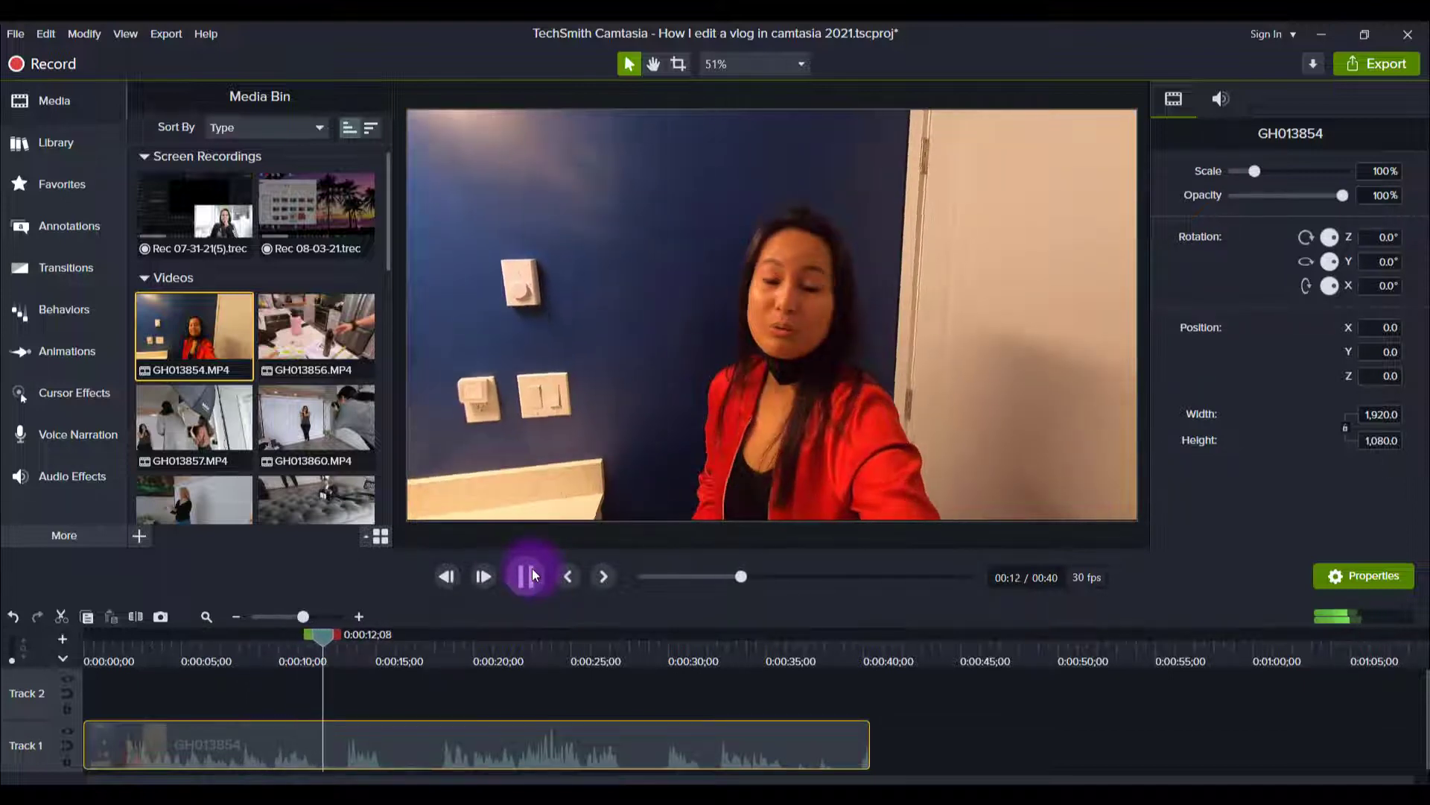
left_click(532, 569)
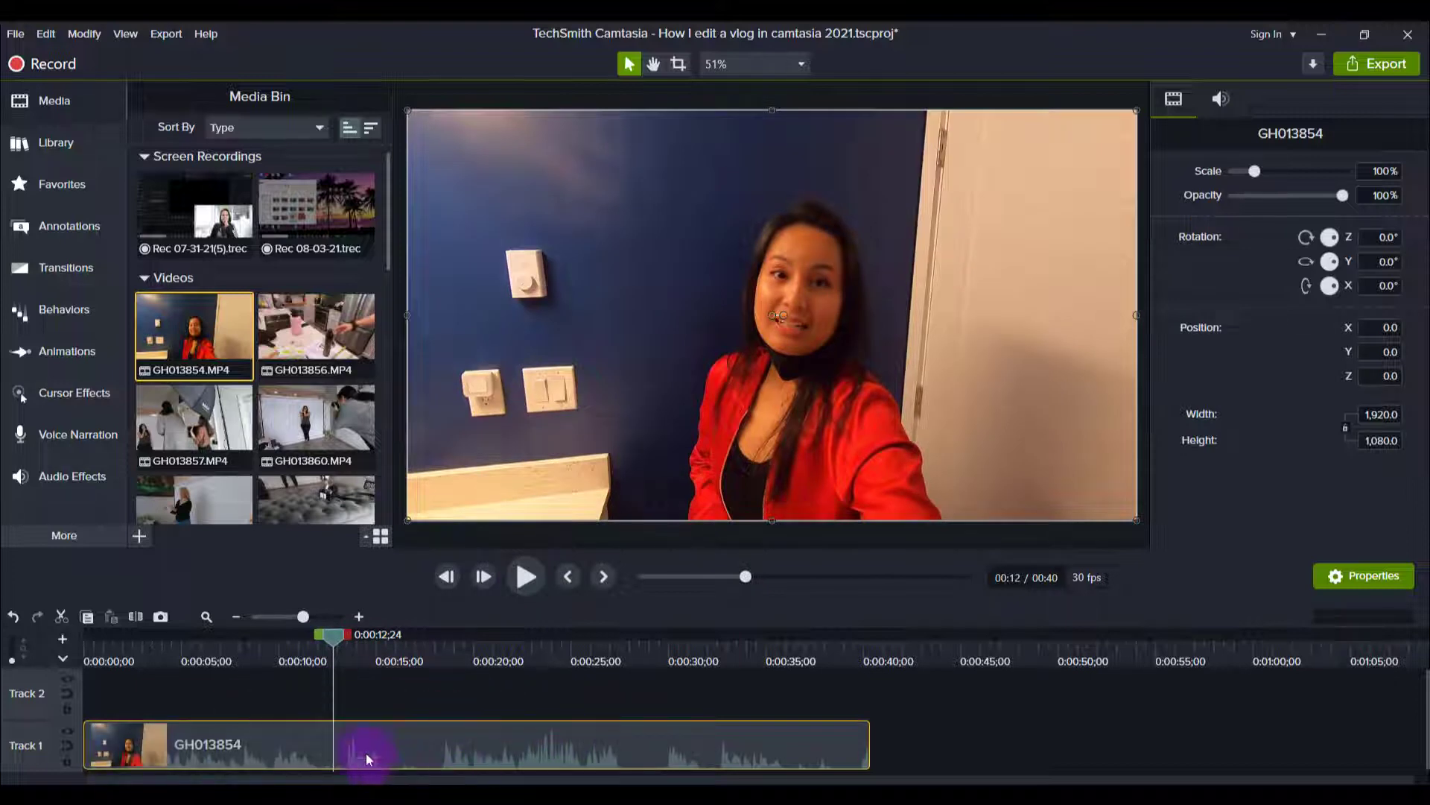
Delete the first 2 seconds of GH013854
left_click_drag(137, 654, 123, 655)
left_click(111, 696)
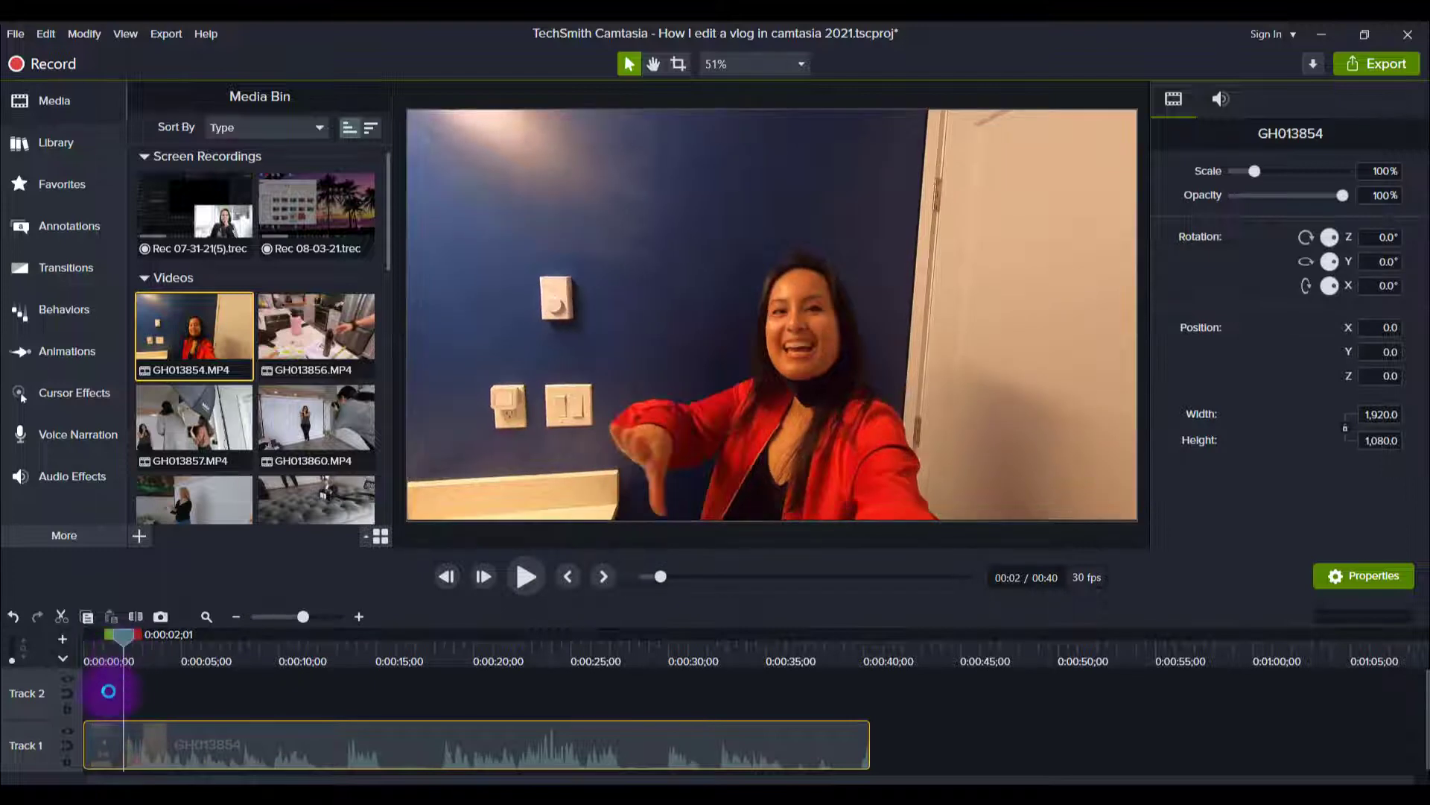
left_click(112, 739)
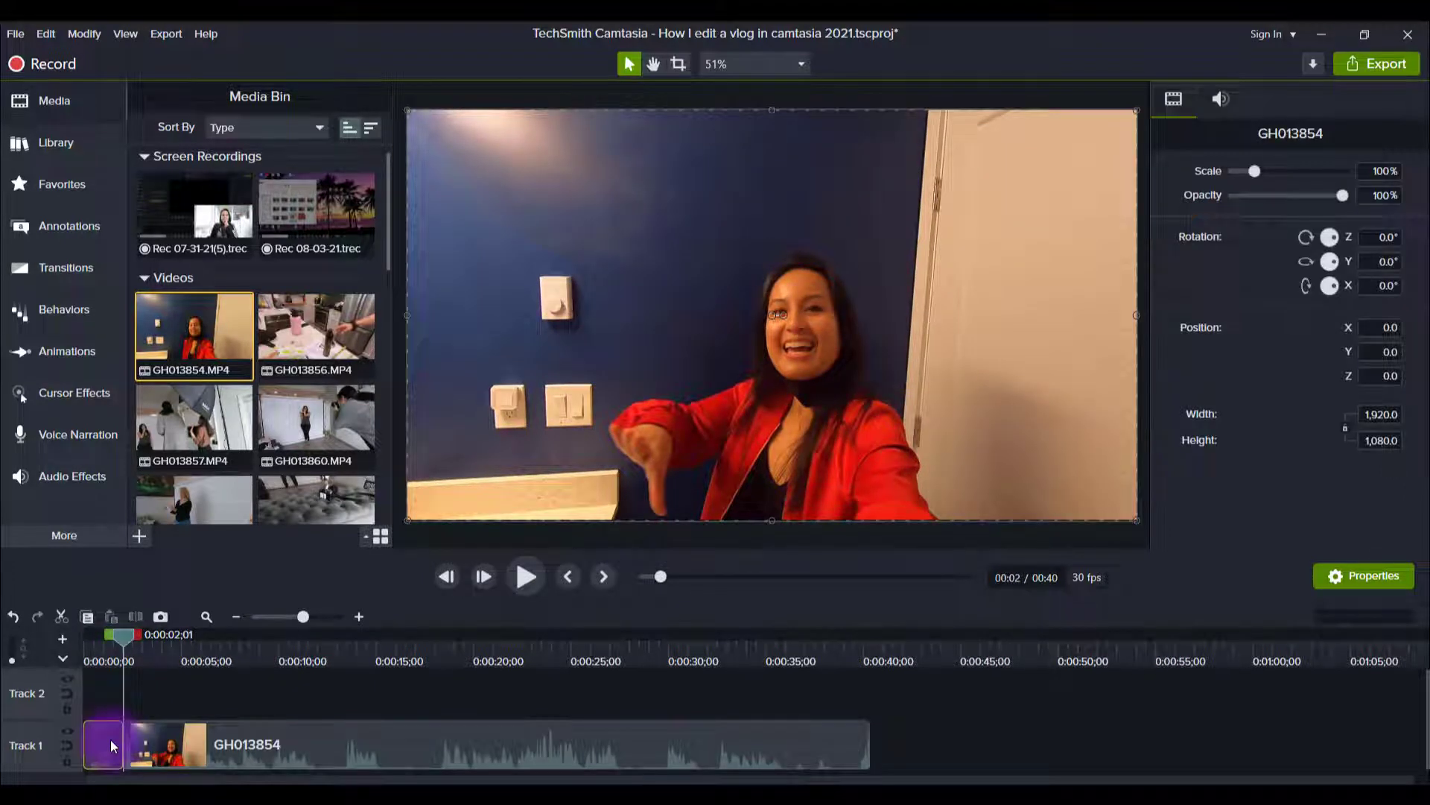
key("Delete")
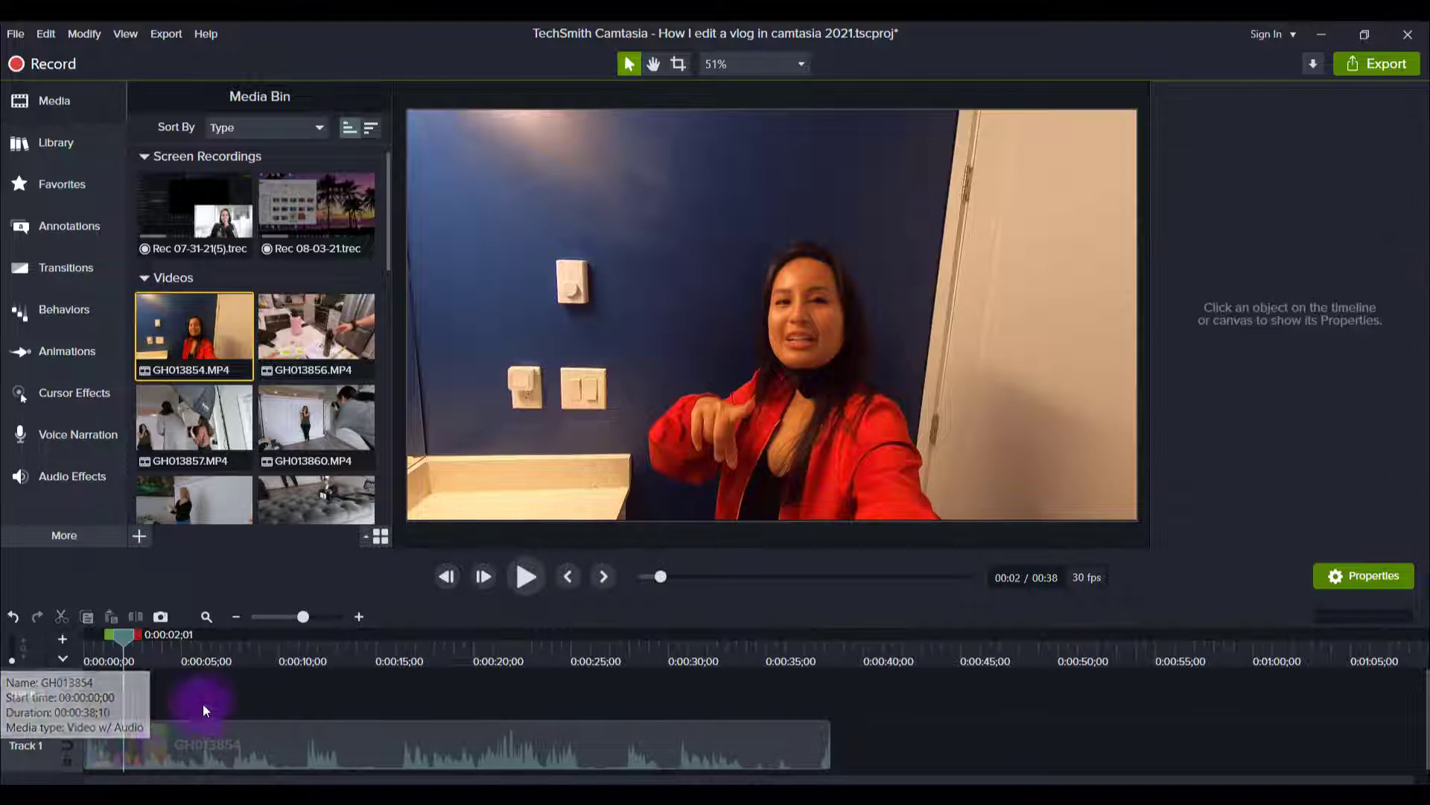
left_click(220, 756)
Split GH013854 near 0:00:09;26 and ripple-delete the short piece before 0:00:11;11
left_click_drag(244, 647, 308, 654)
key("s")
left_click(291, 726)
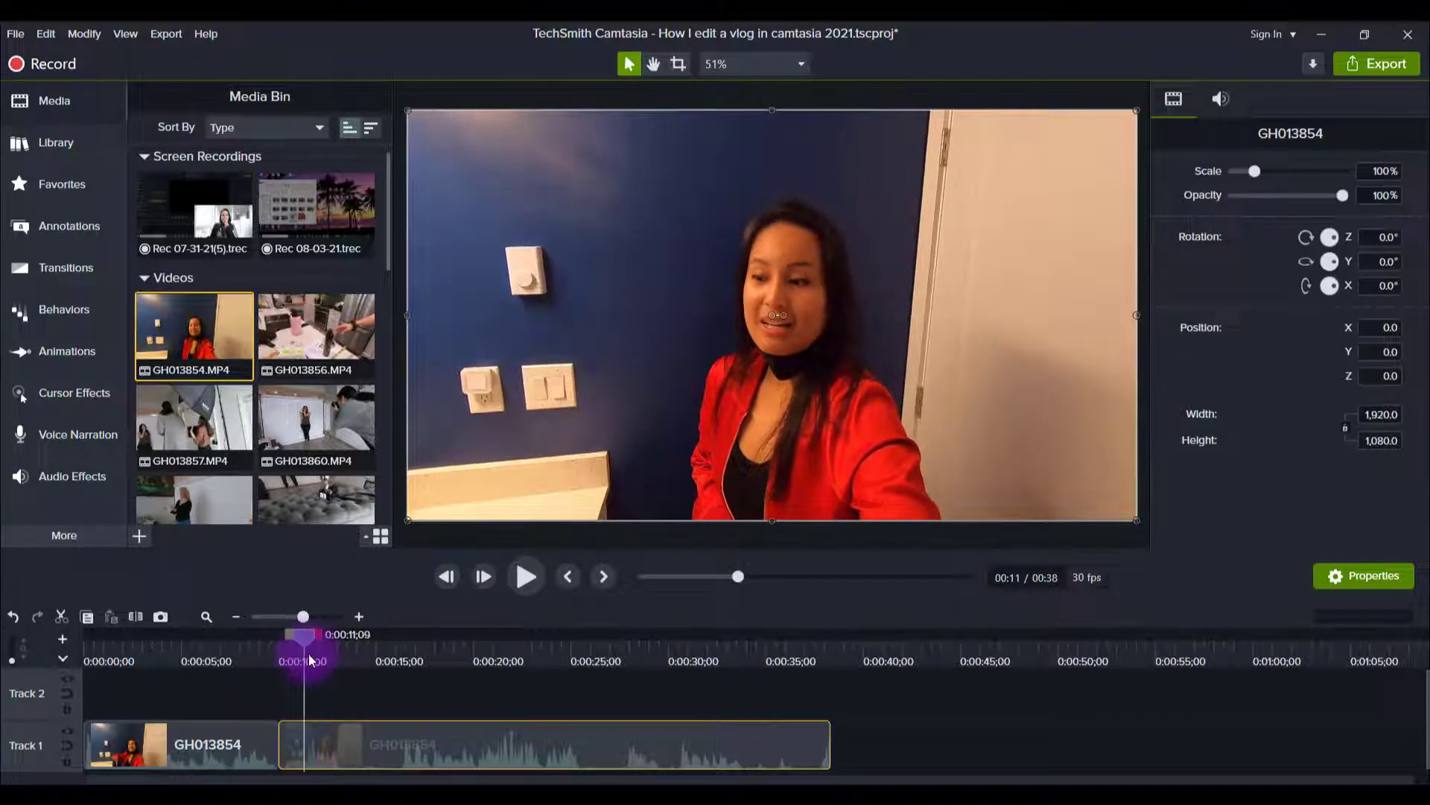
key("space")
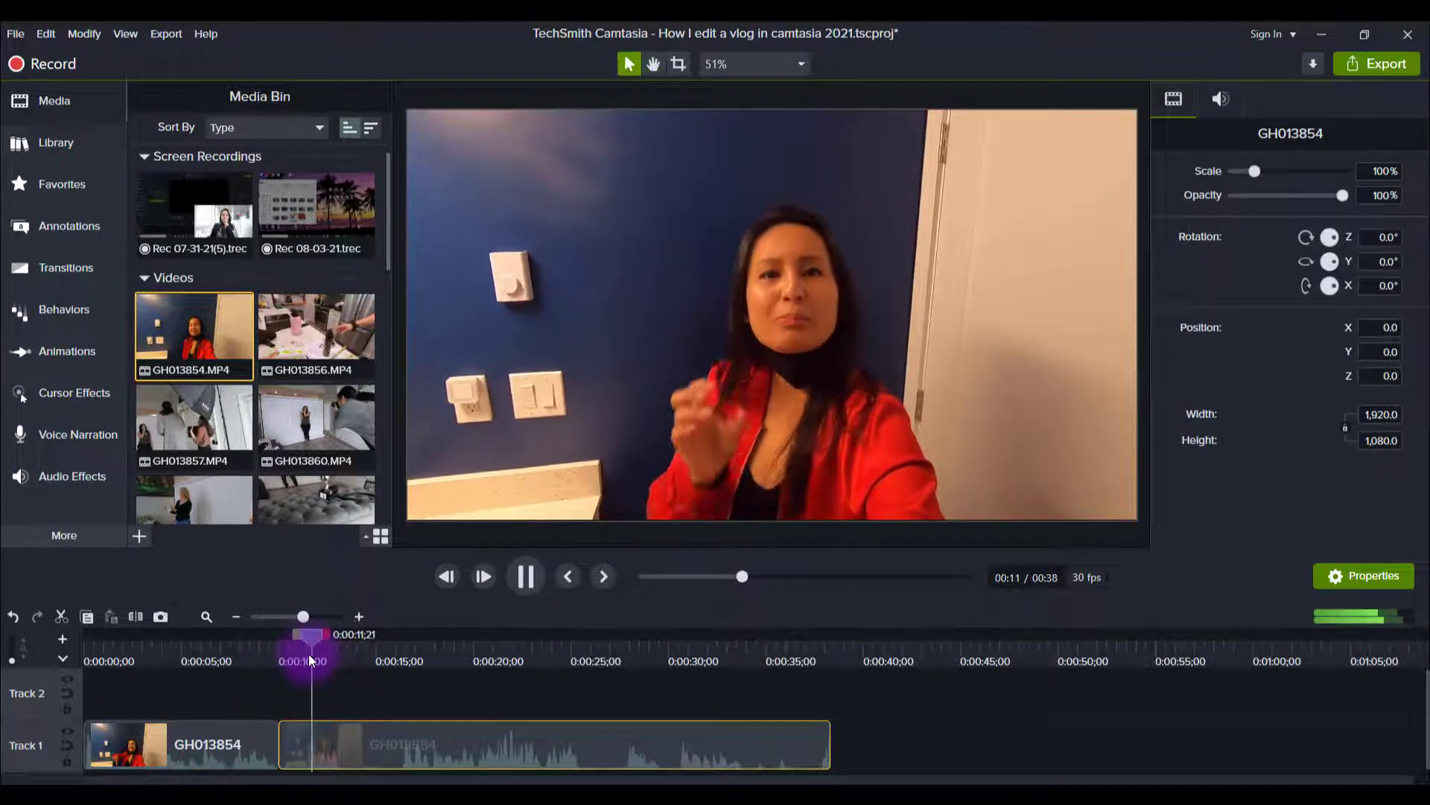
key("space")
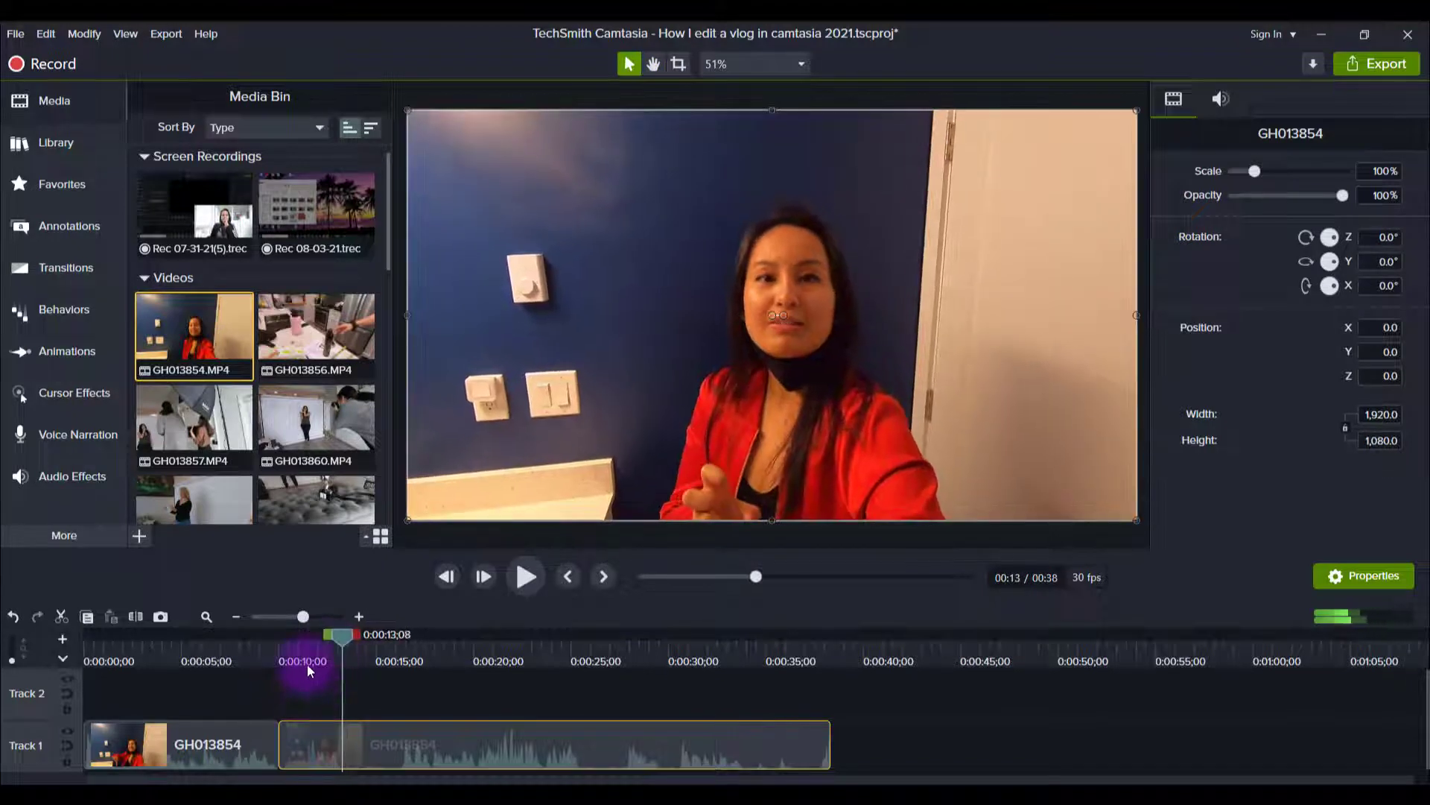
left_click(307, 658)
left_click_drag(307, 657, 304, 660)
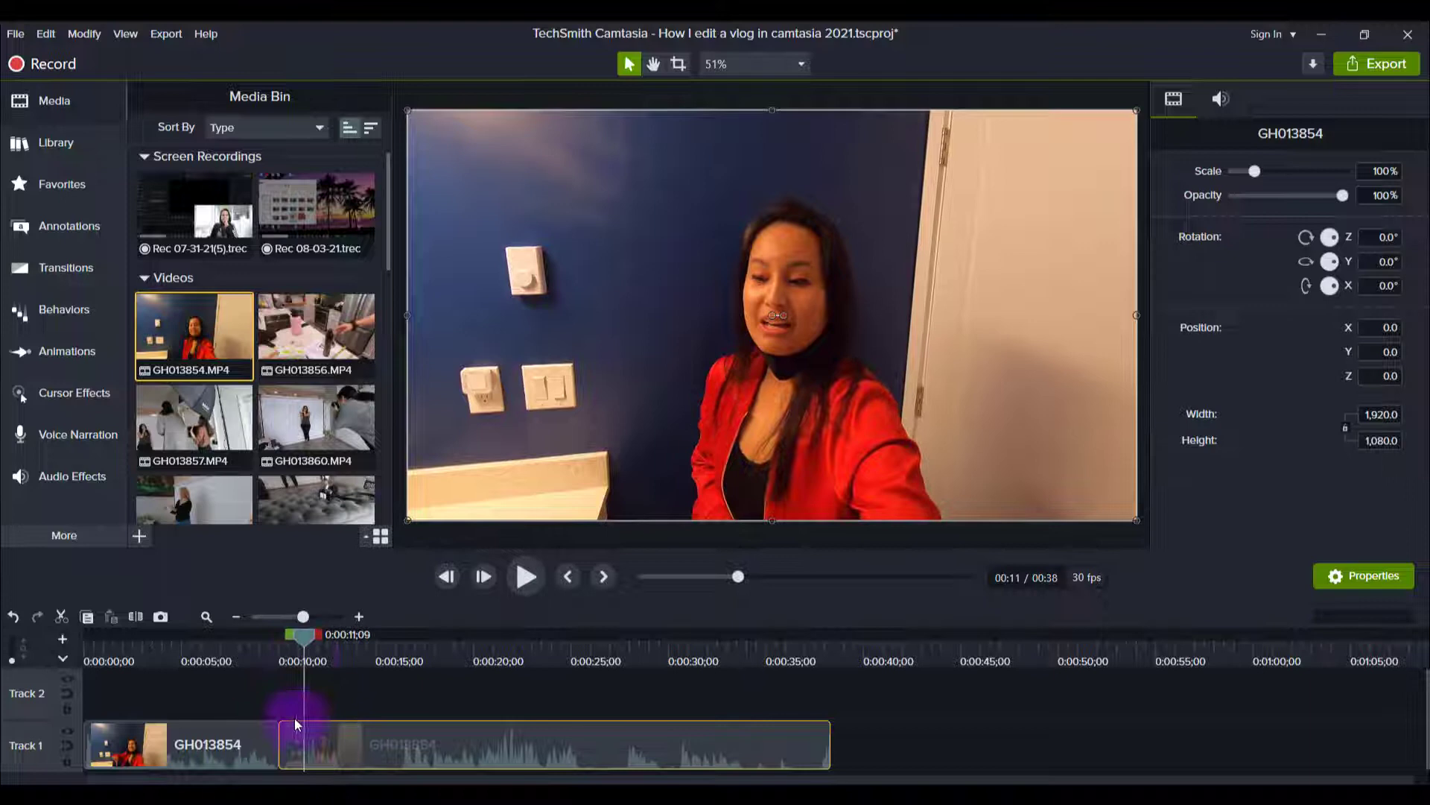
left_click(359, 616)
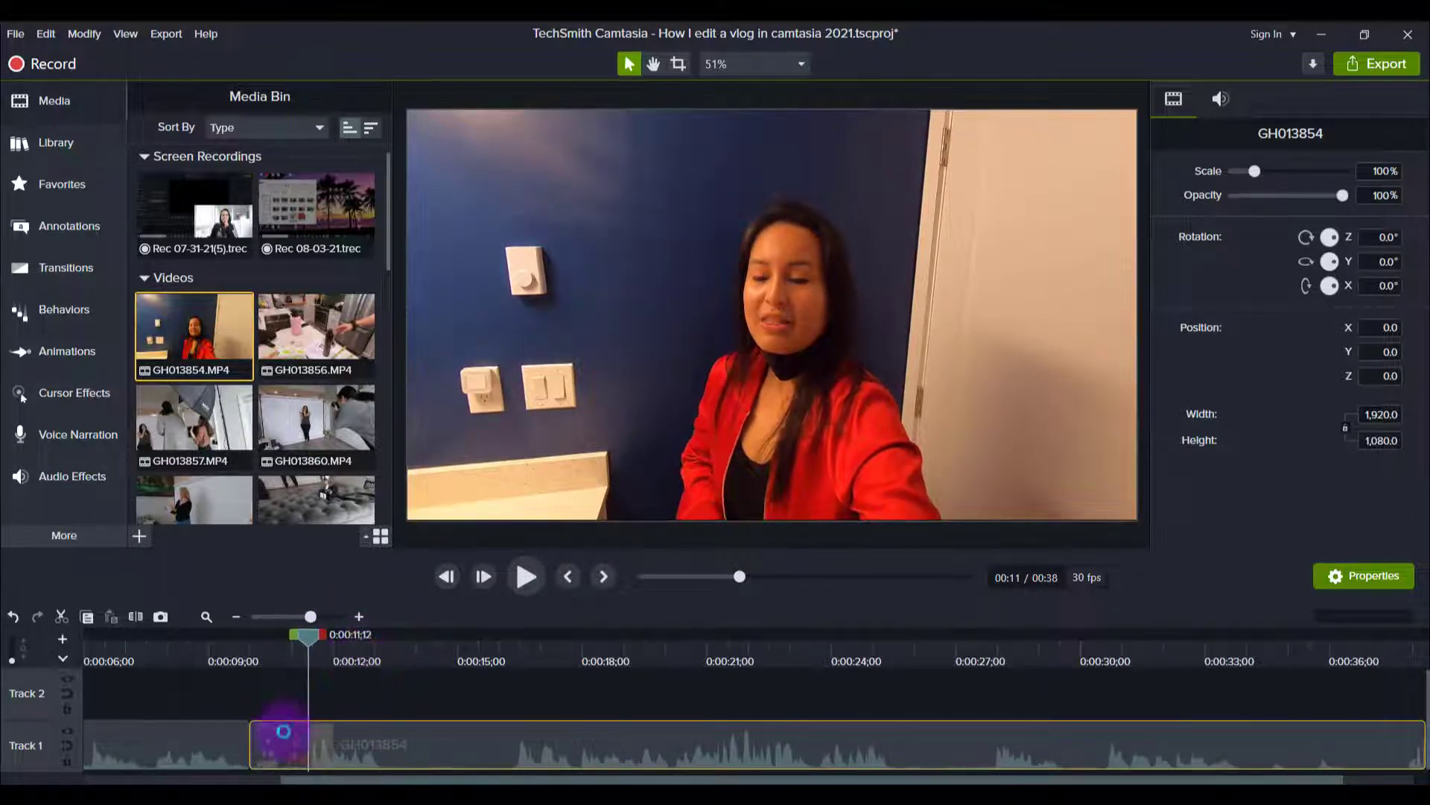
left_click(270, 741)
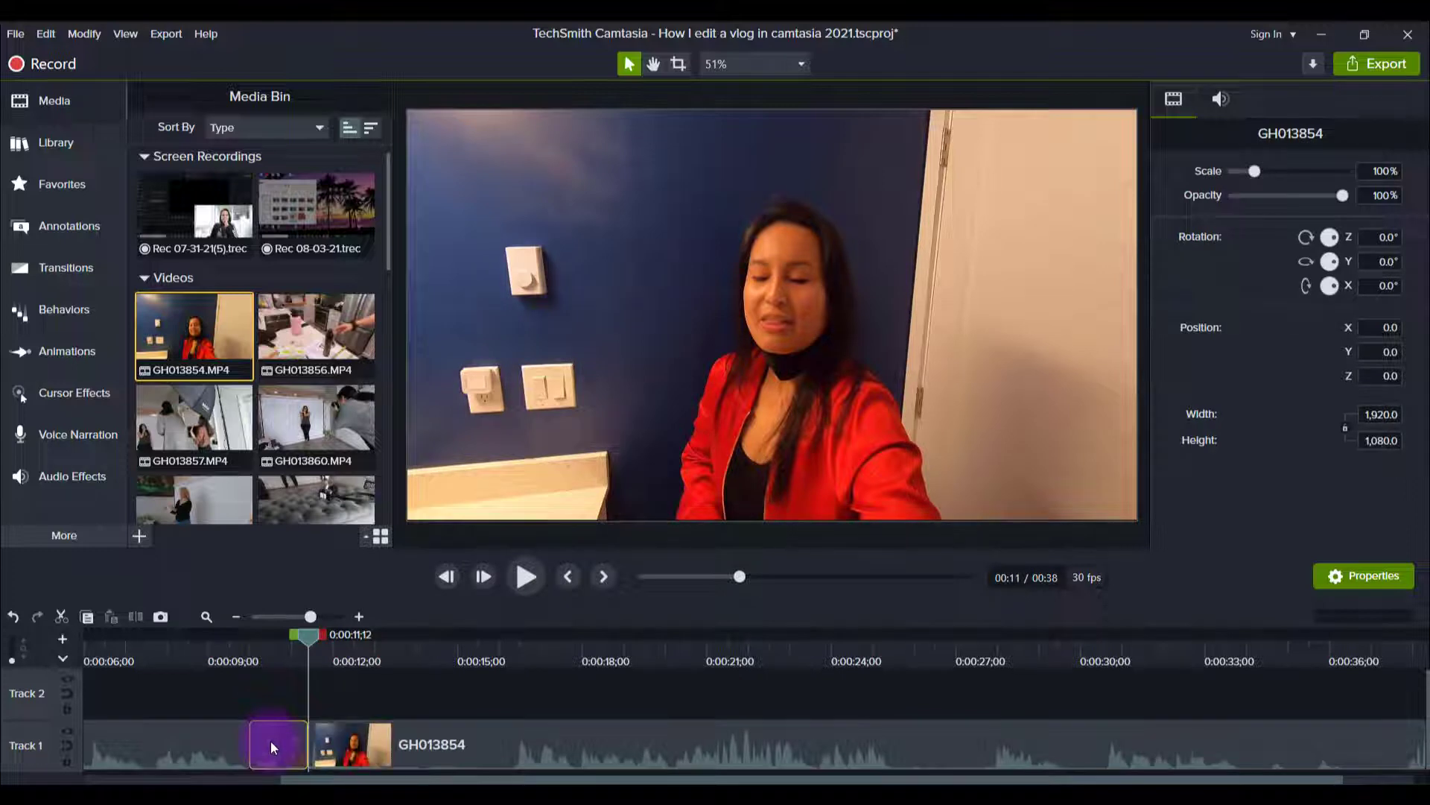
key("ctrl+Delete")
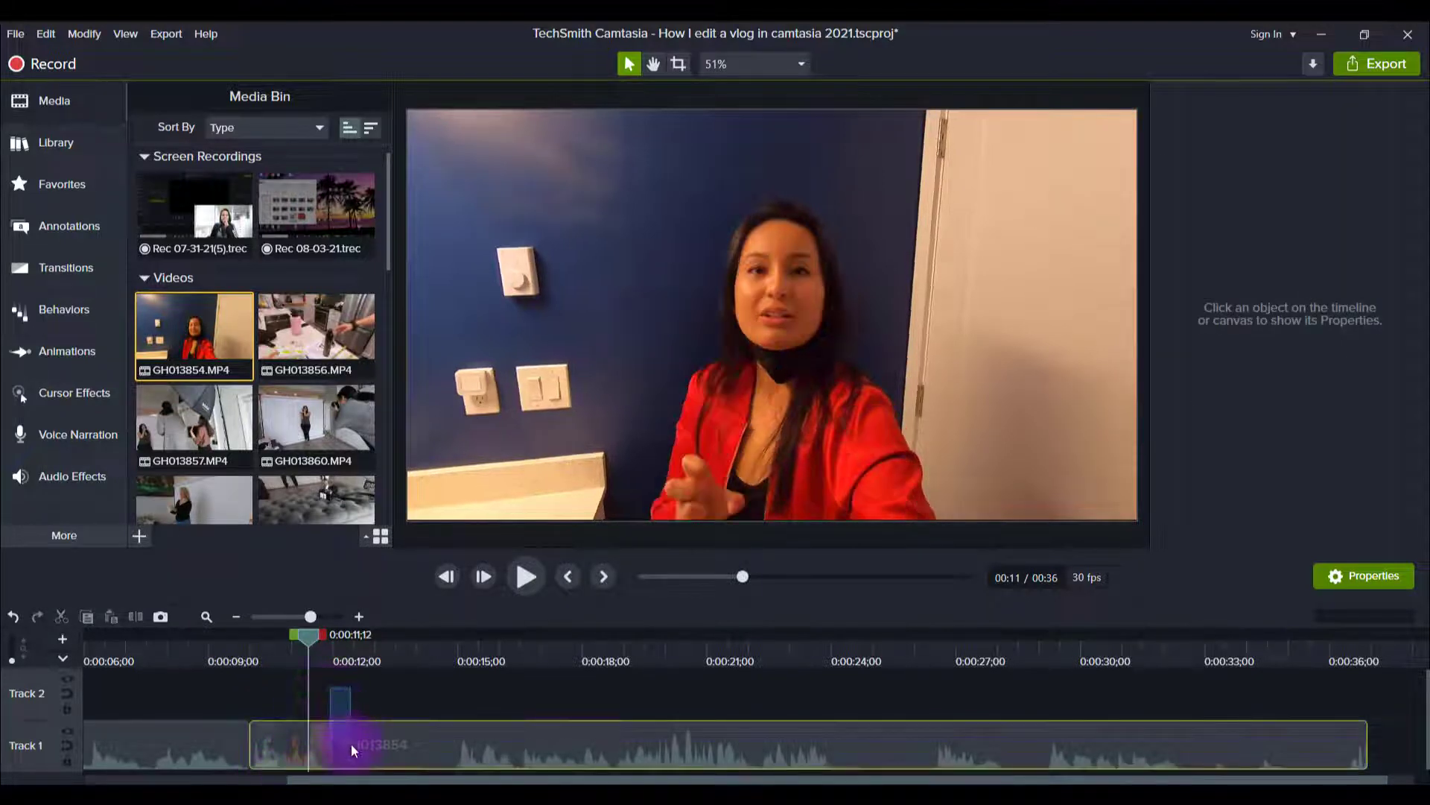
Split at 0:00:11;26 and 0:00:14;28, then ripple-delete the flubbed section between them
left_click(351, 744)
left_click_drag(307, 637, 327, 650)
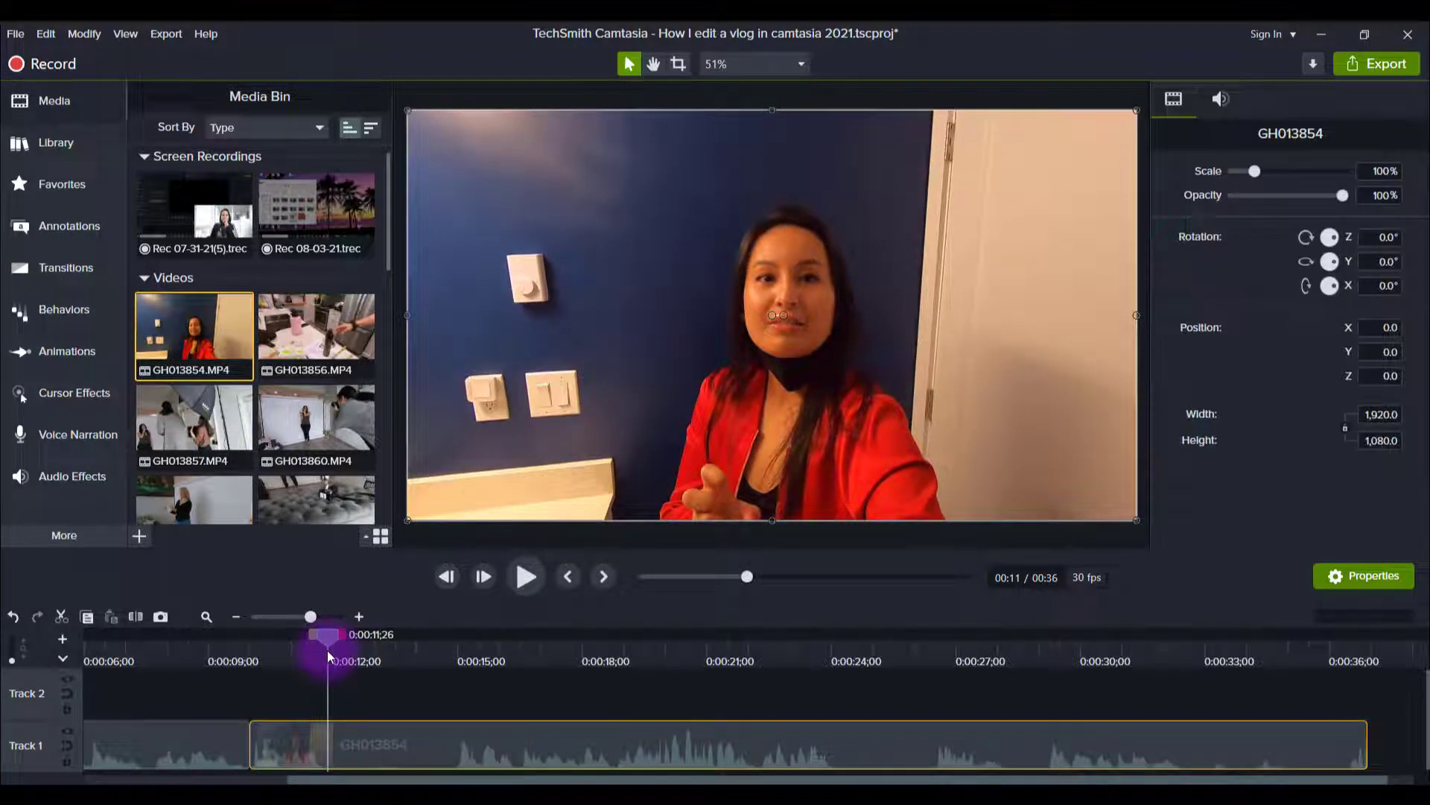
key("s")
left_click(415, 727)
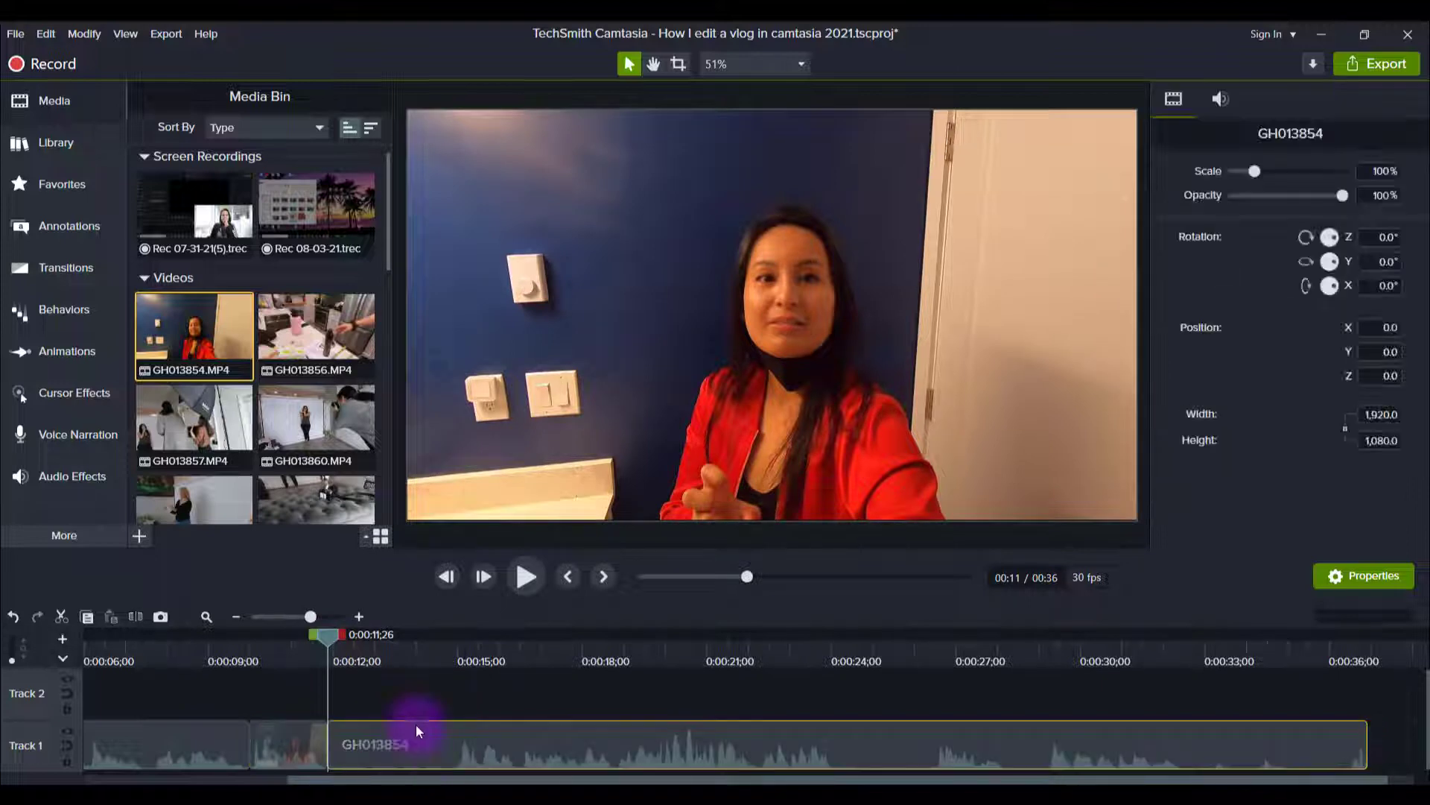
left_click_drag(449, 650, 456, 650)
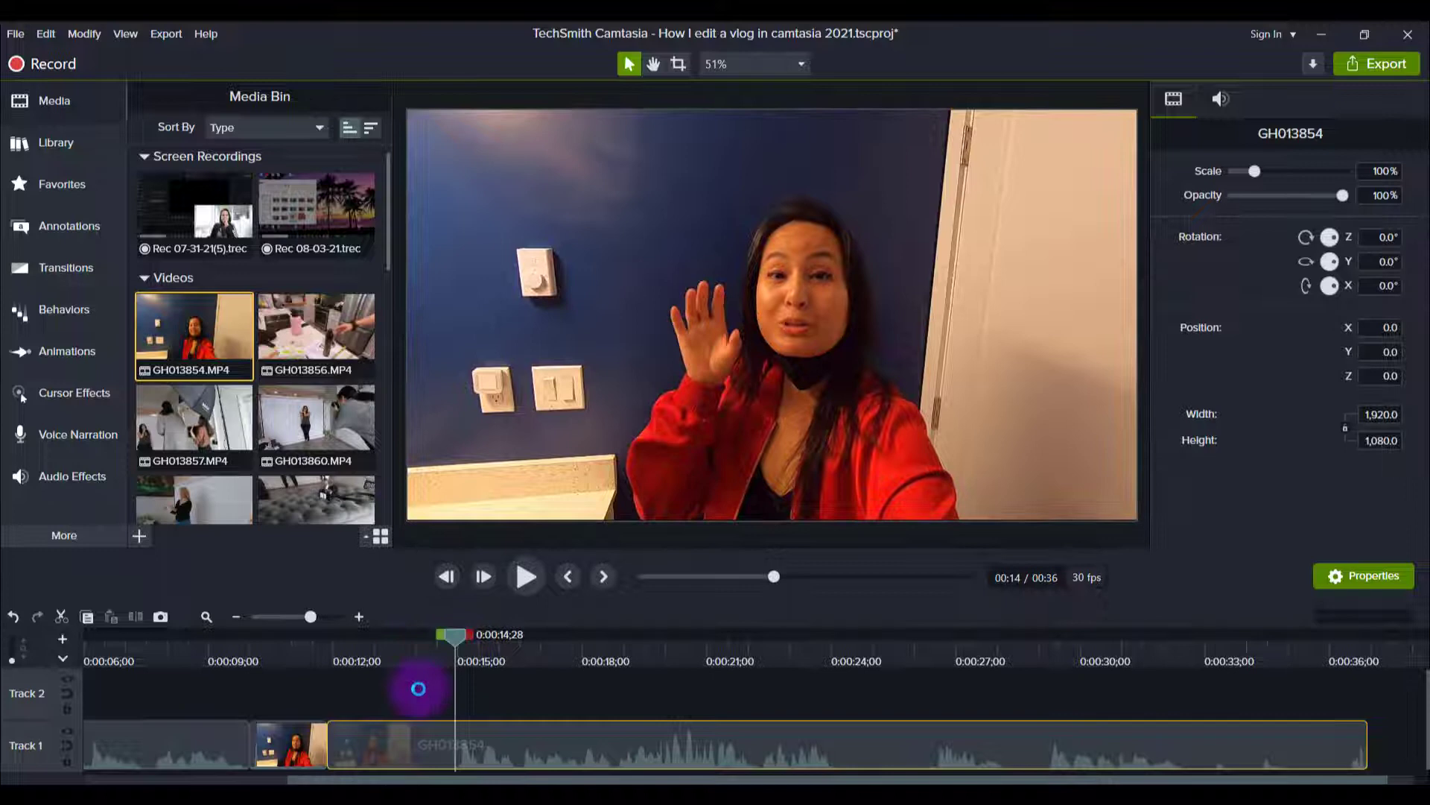
key("s")
left_click(418, 691)
left_click(405, 741)
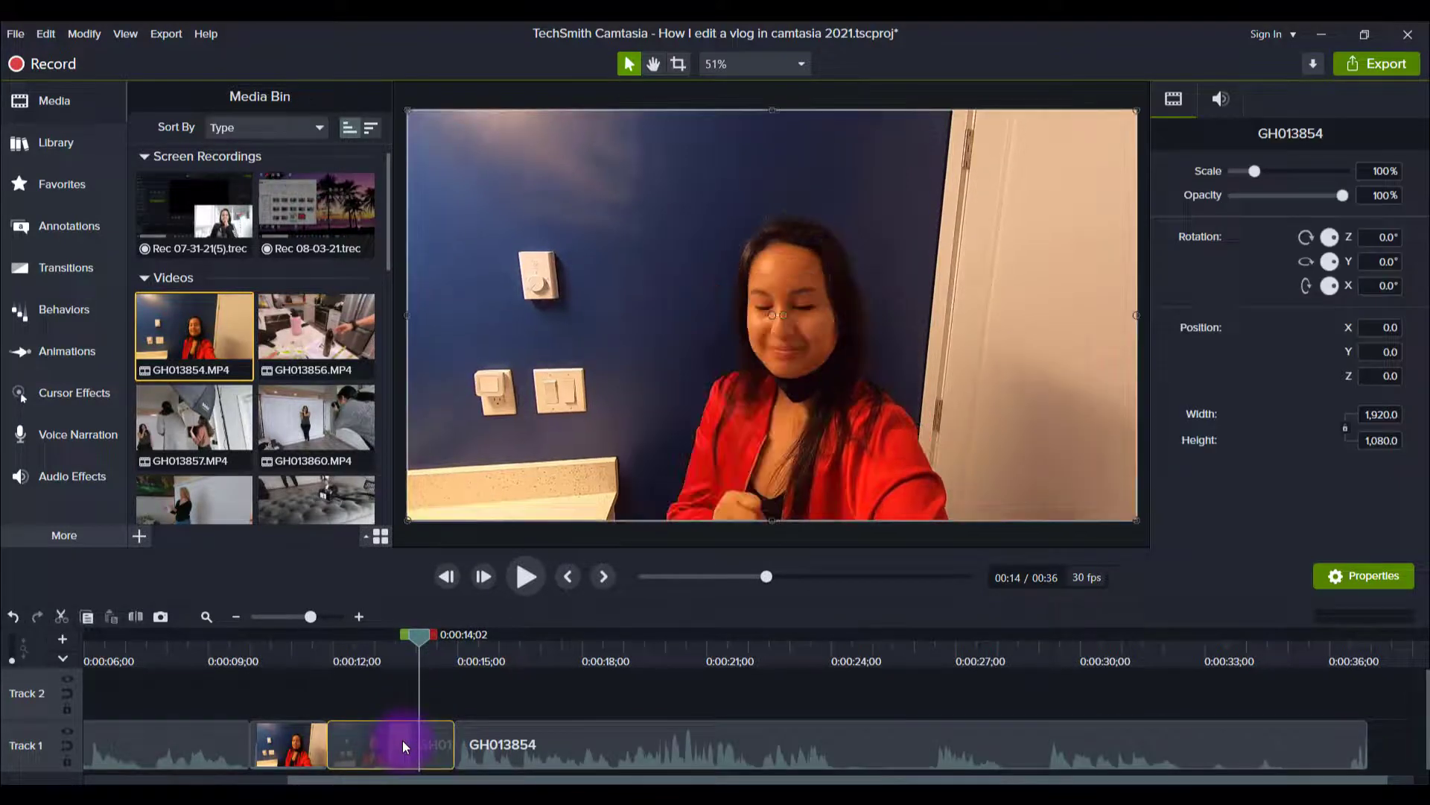
key("ctrl+Delete")
Review the edit from 0:00:11;11 and split GH013854 at 00:21
left_click(307, 651)
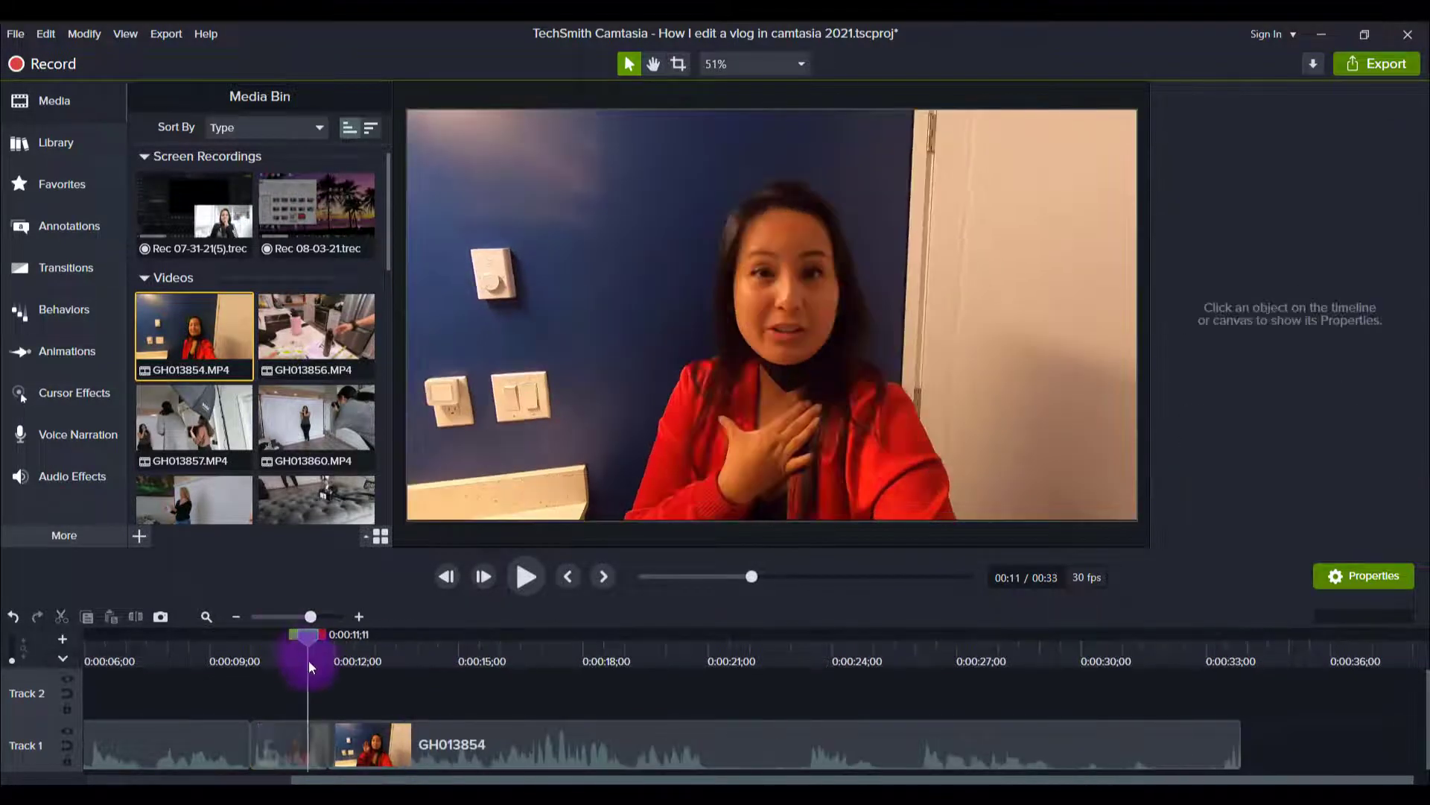
key("space")
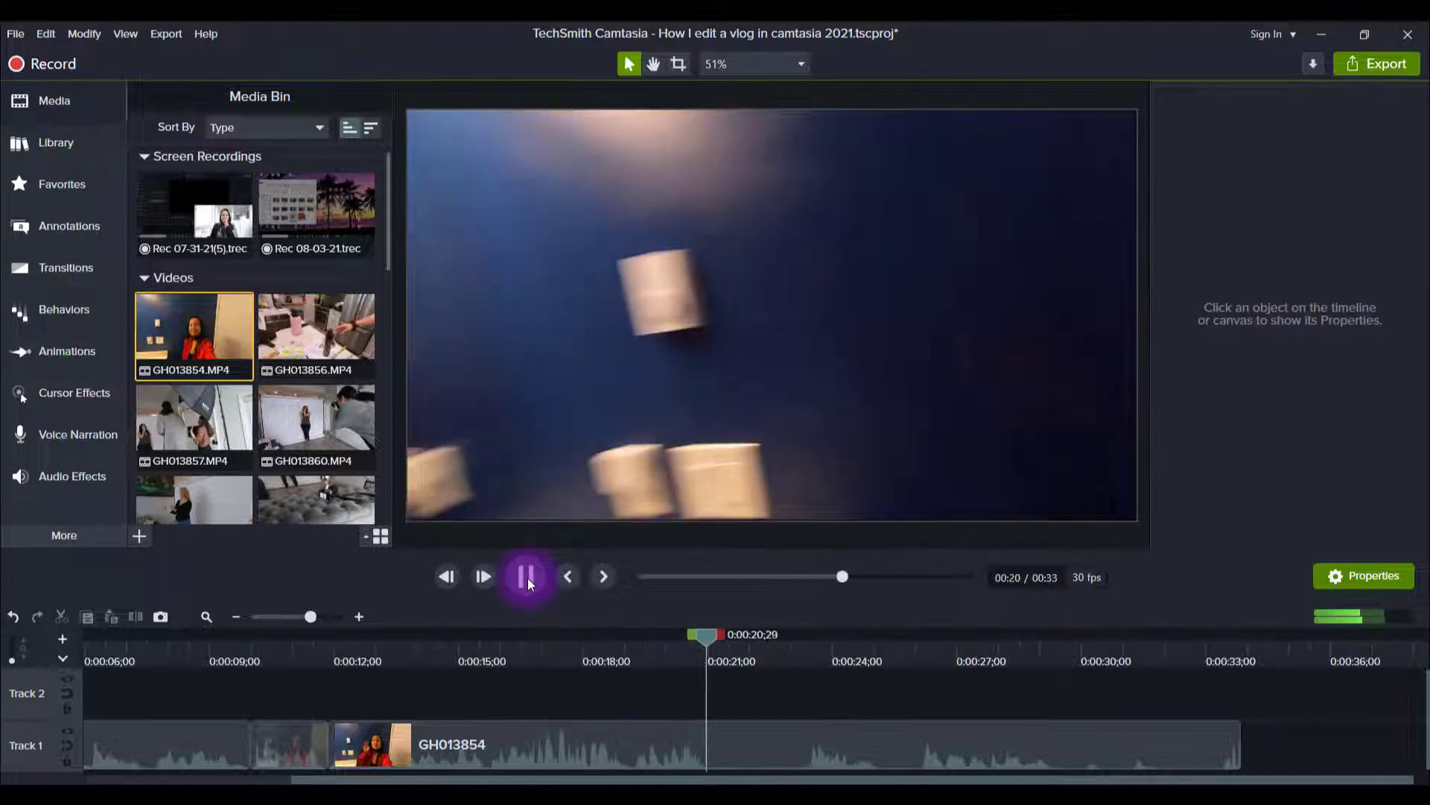
left_click(528, 578)
left_click(583, 741)
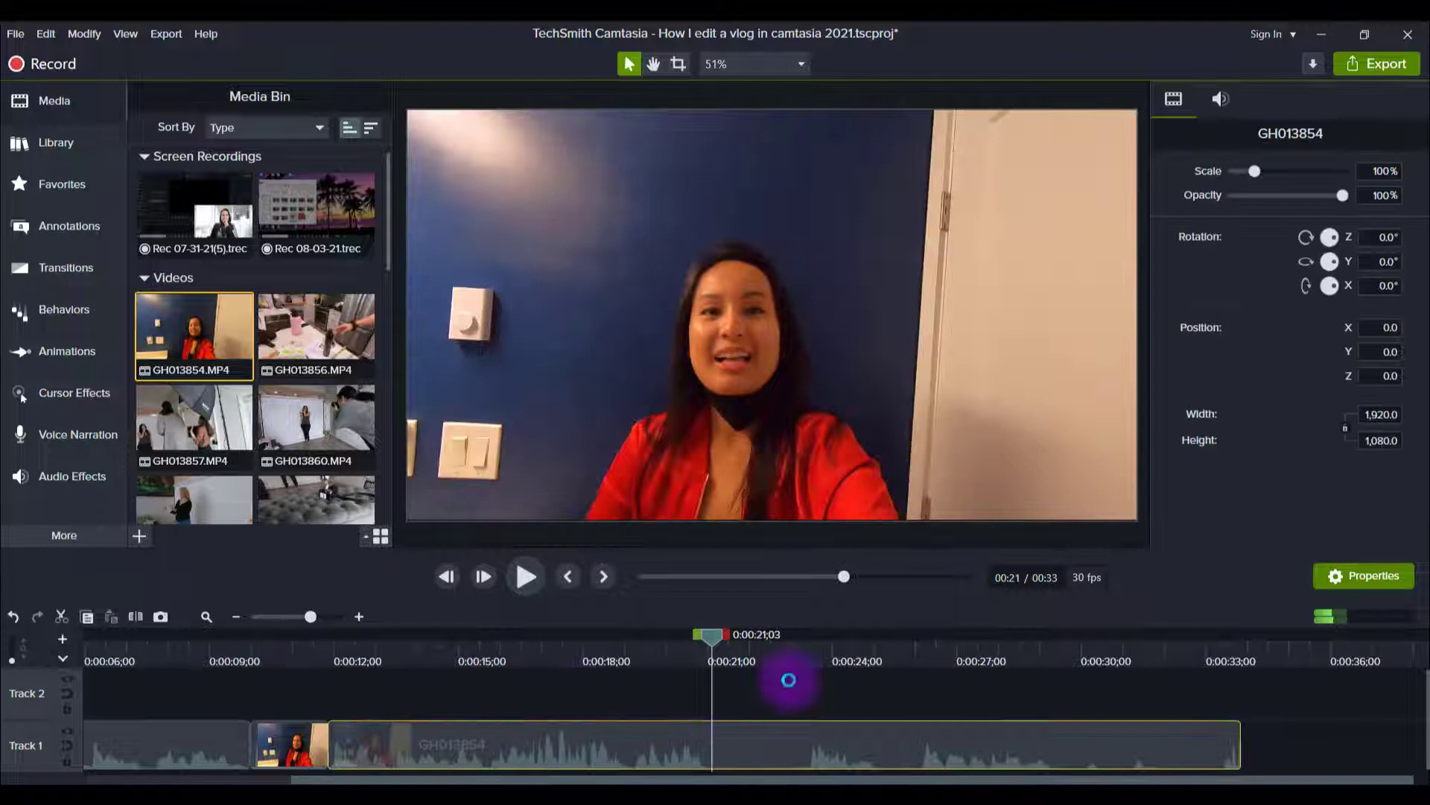
key("s")
Review around the 00:21 cut and delete the rest of GH013854 after it
left_click(804, 641)
key("space")
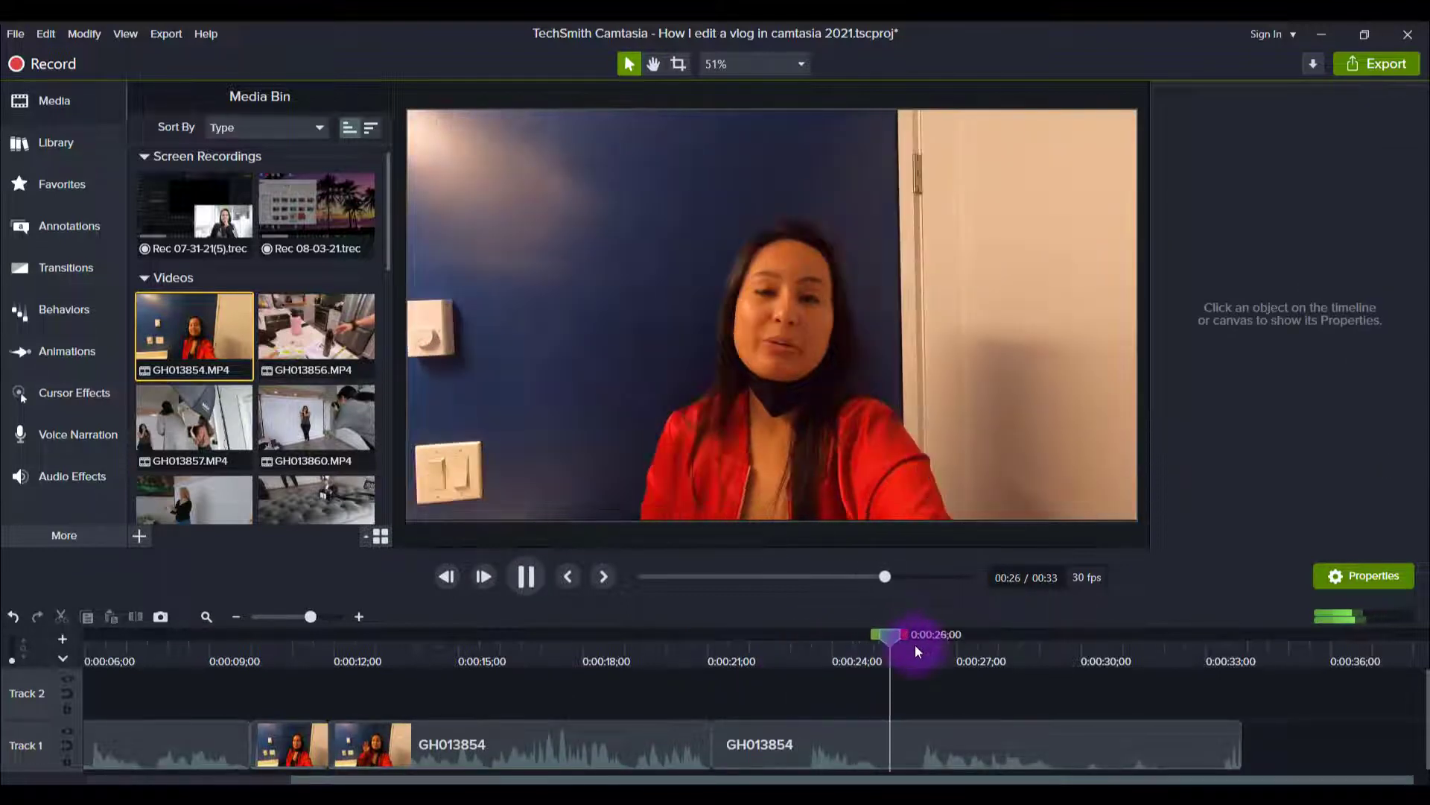
key("space")
key("space")
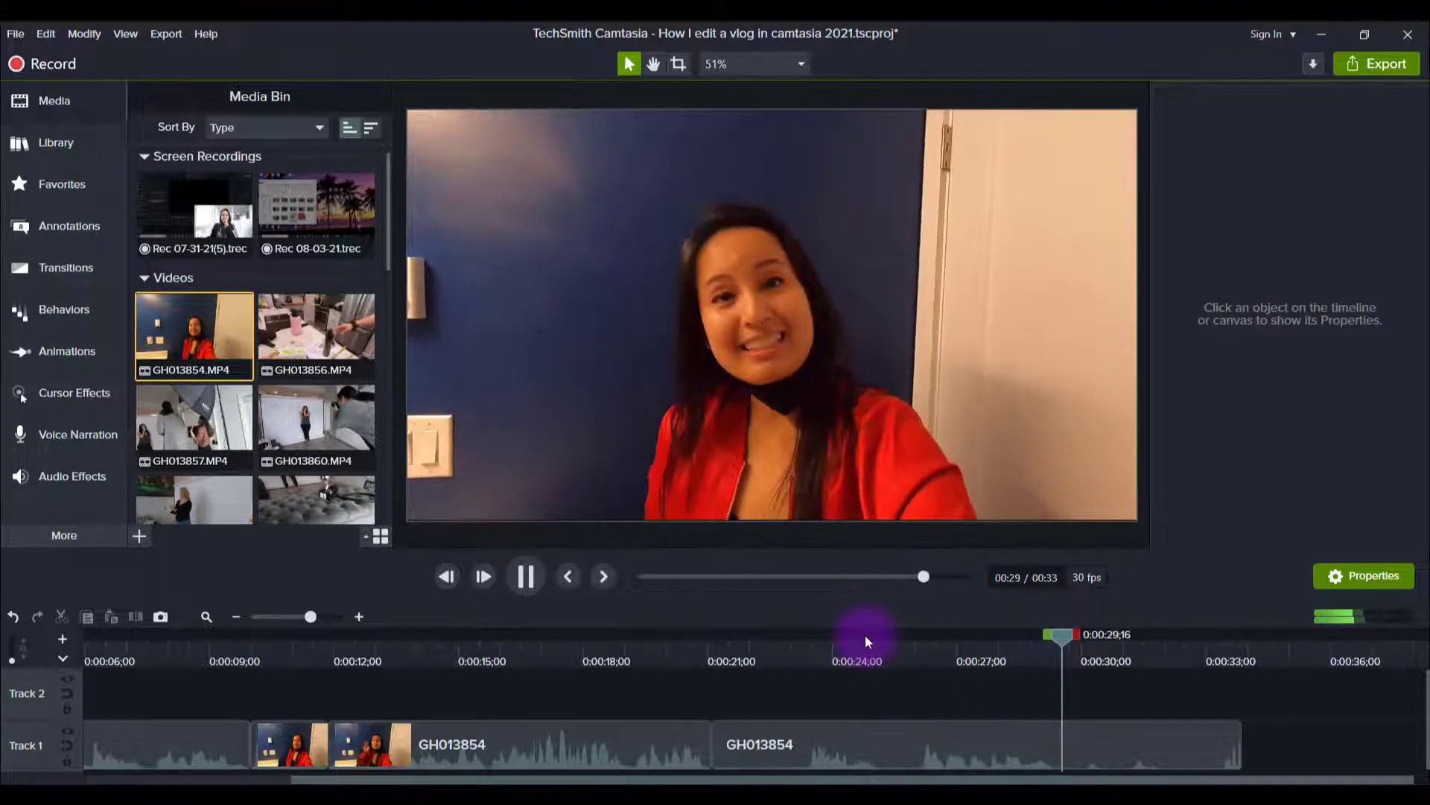
key("space")
left_click(652, 654)
key("space")
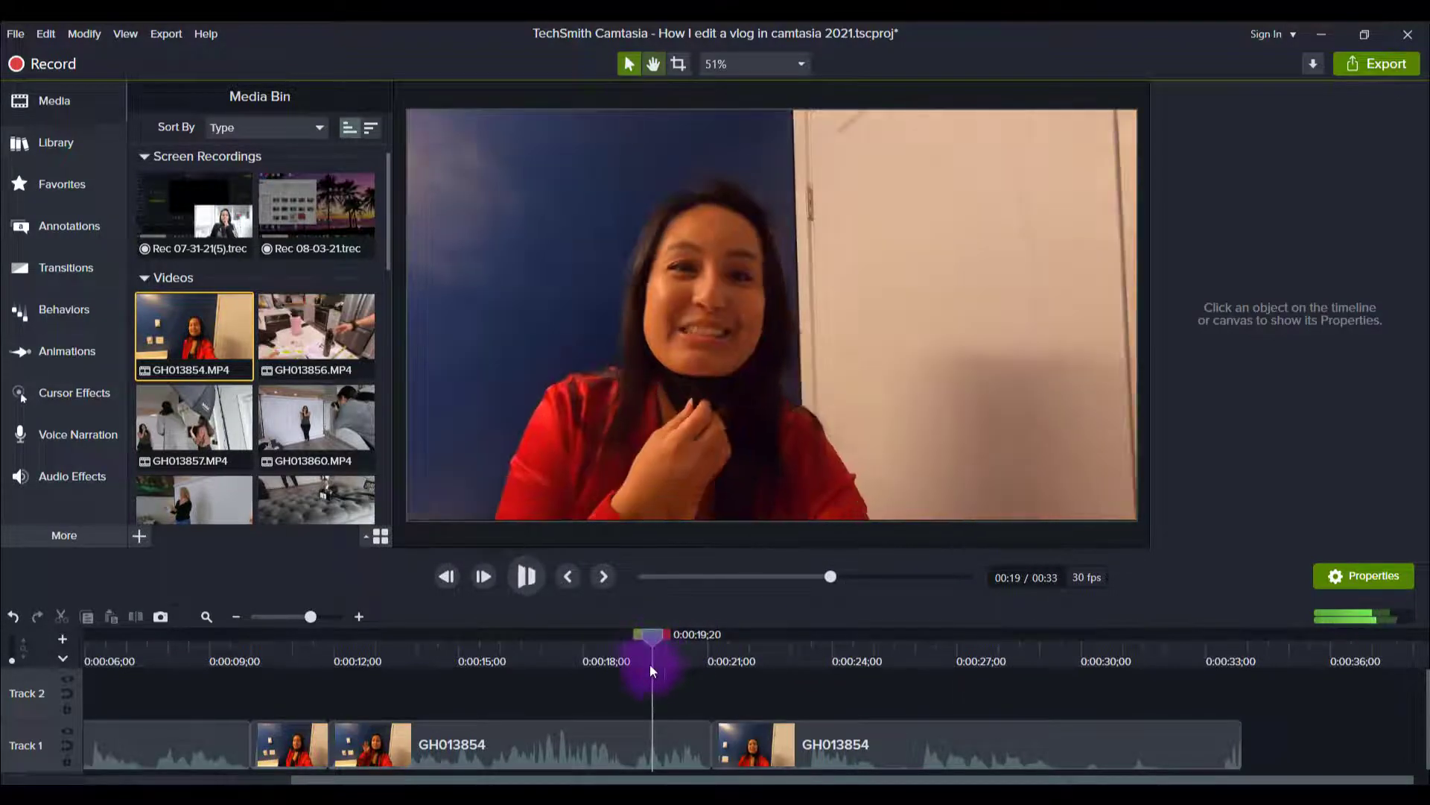
key("space")
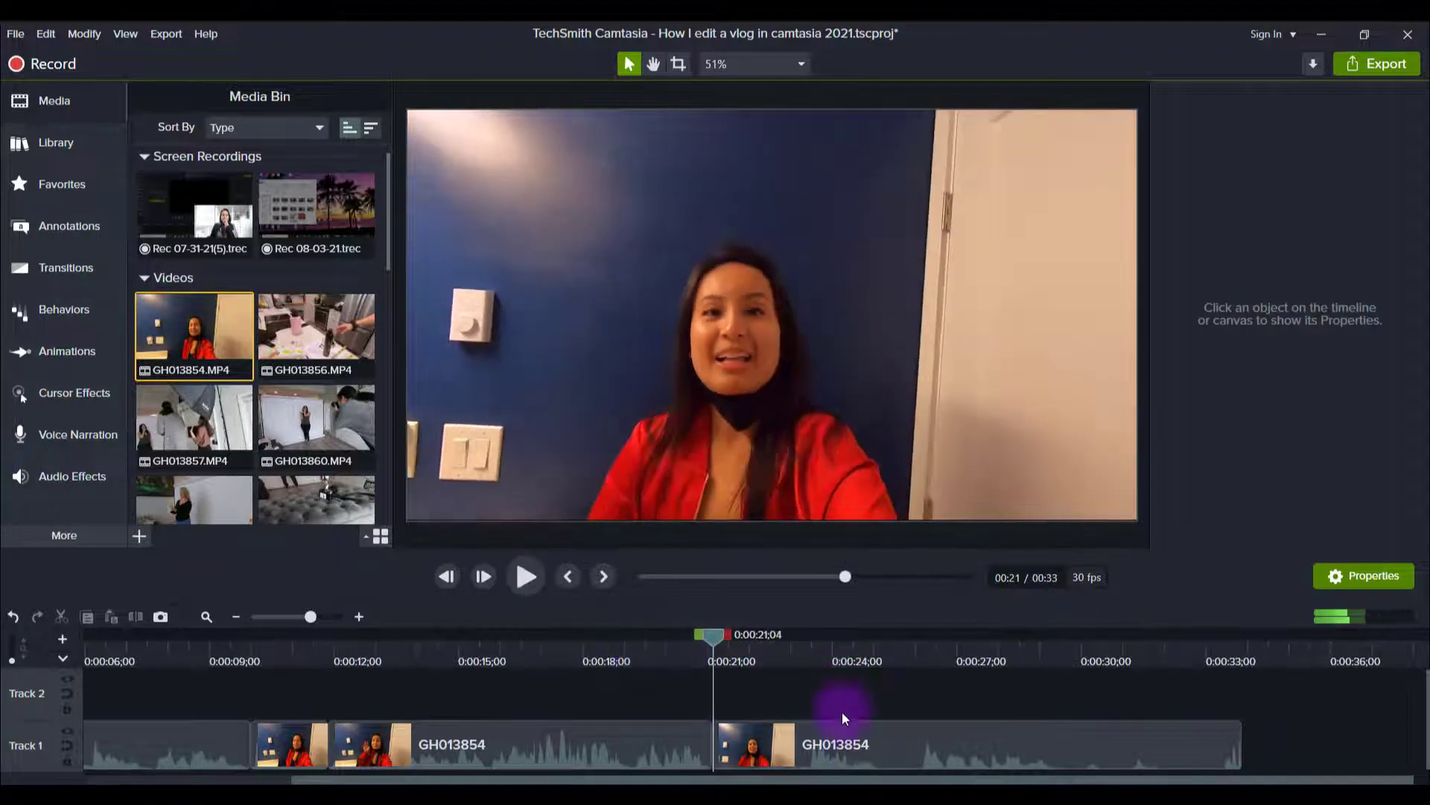
left_click(837, 739)
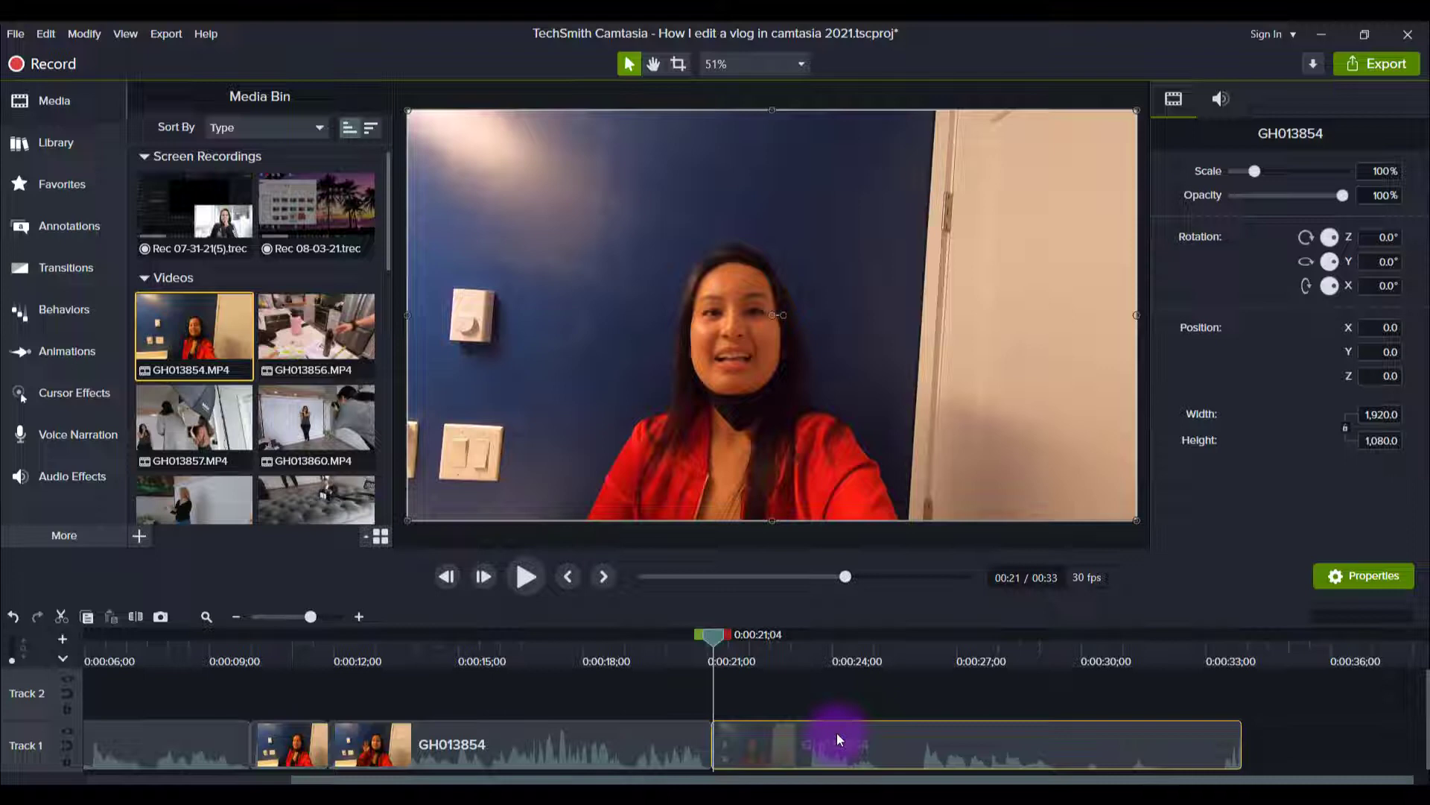
key("Delete")
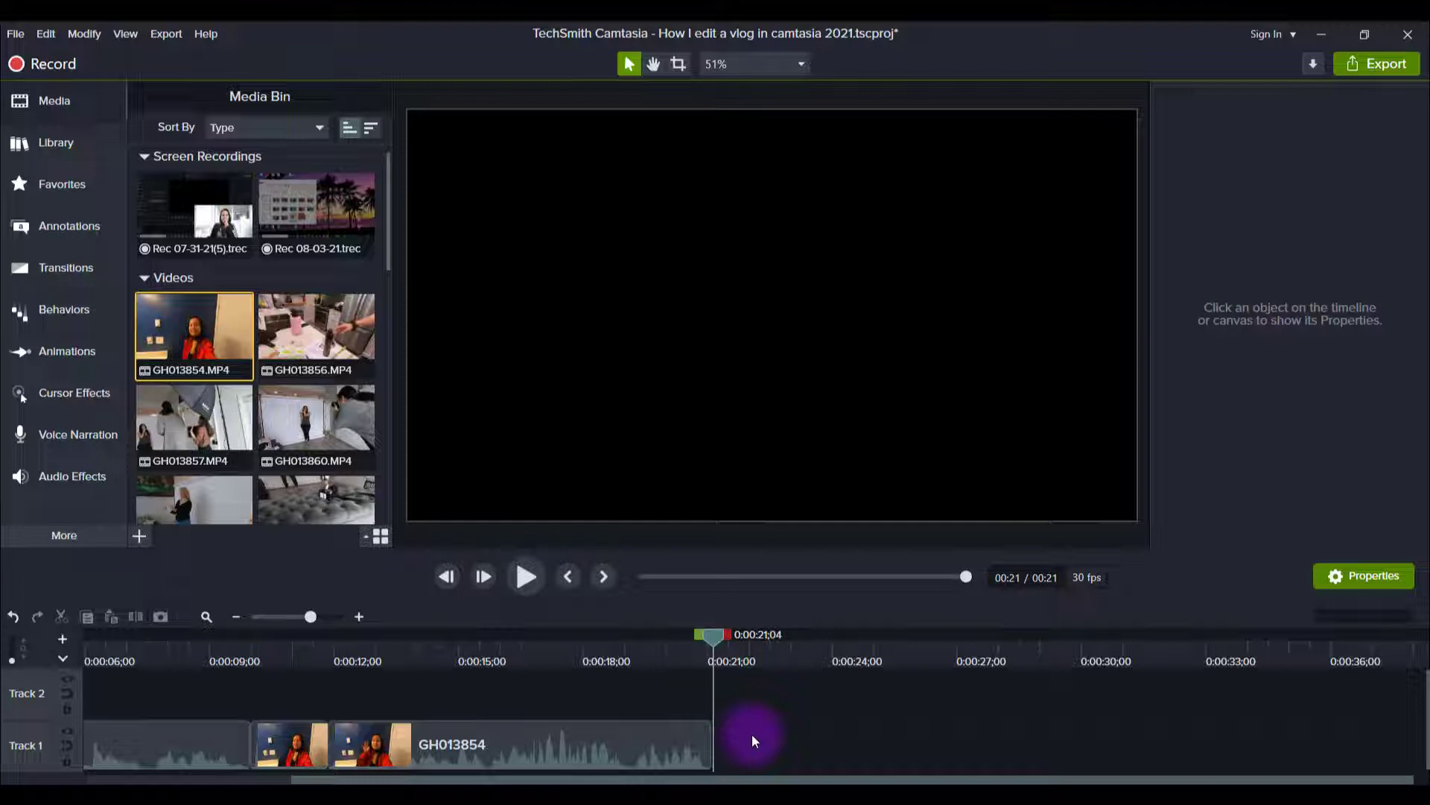
Add GH013856 after GH013854 on Track 1 and preview it from 0:00:21;12
left_click_drag(301, 331, 839, 763)
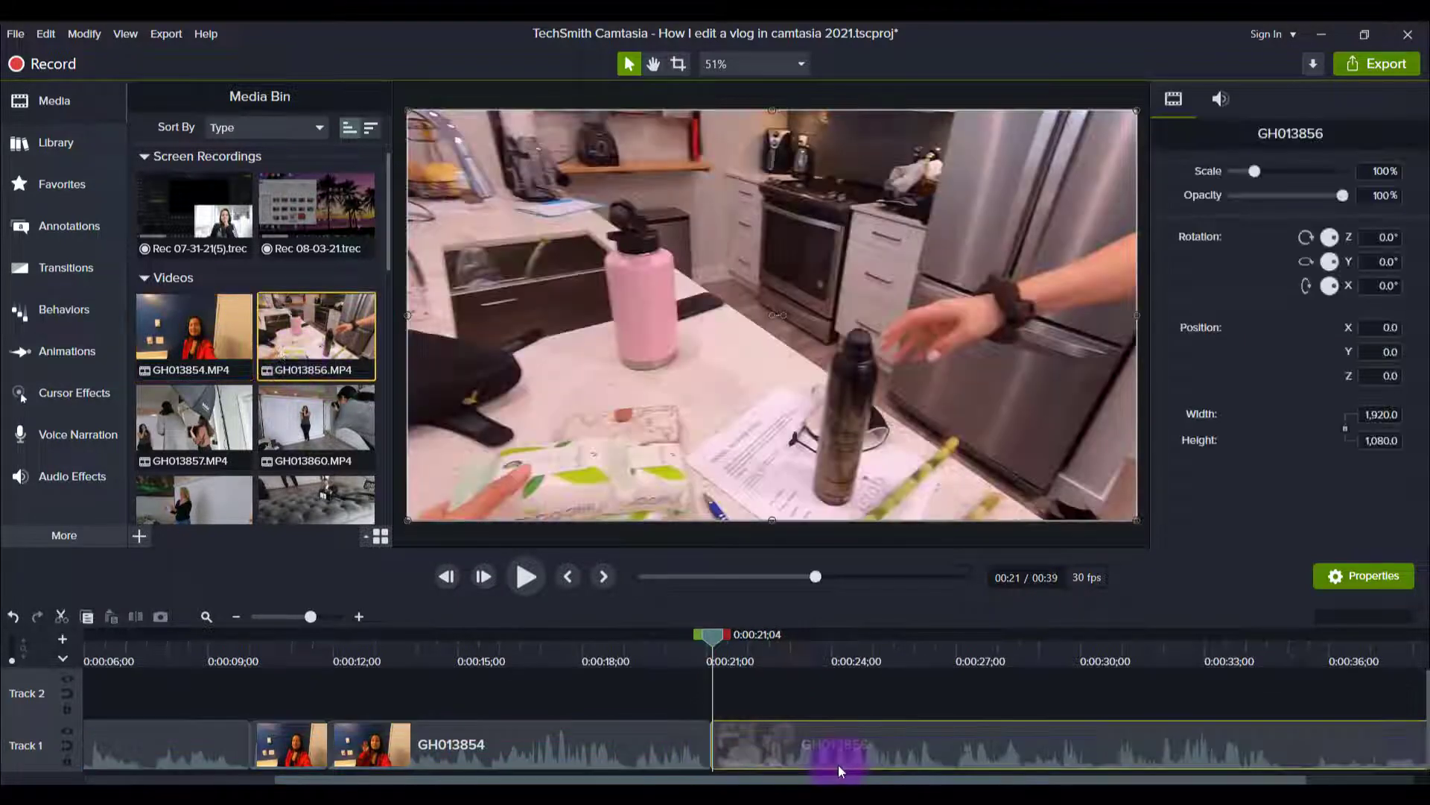
left_click(683, 656)
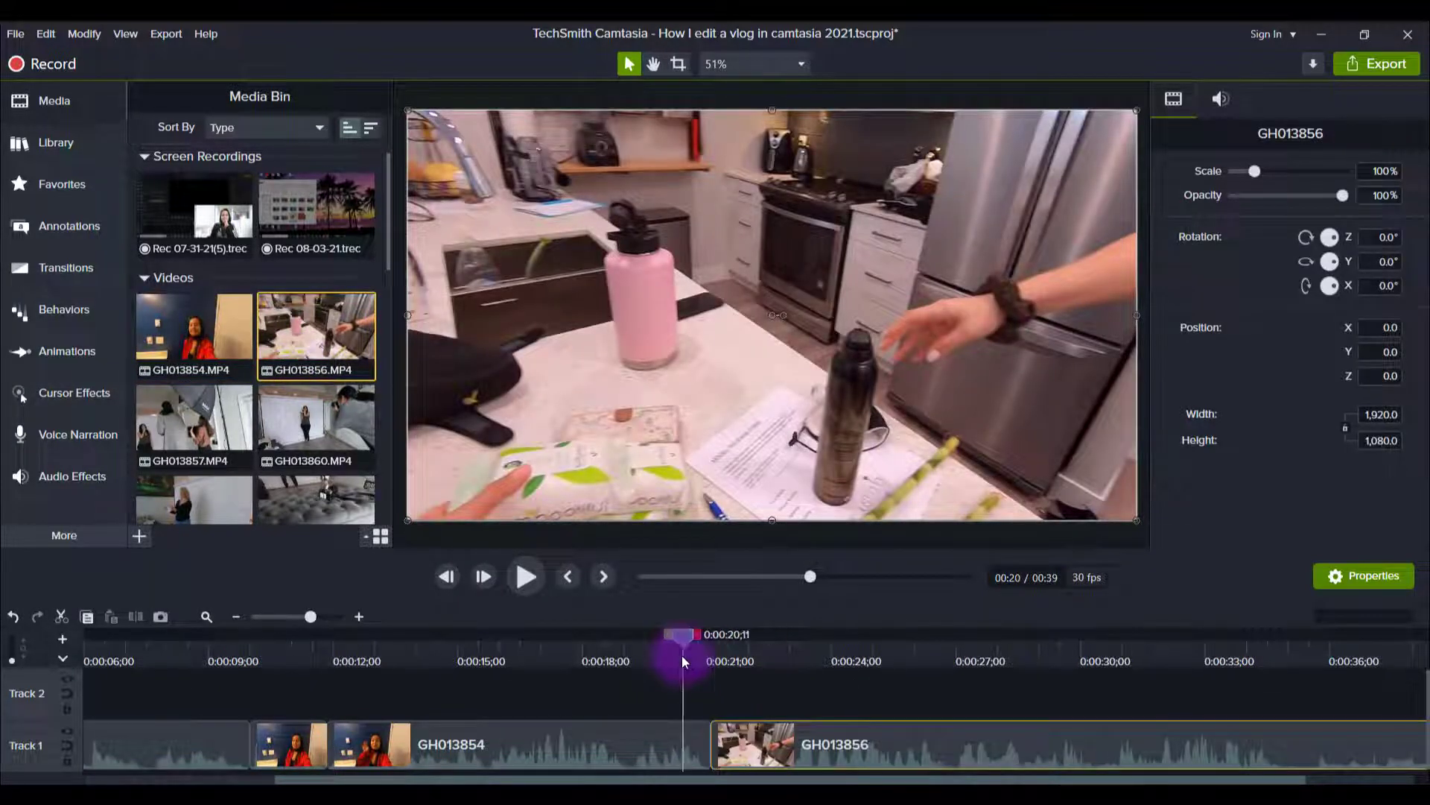
left_click(757, 694)
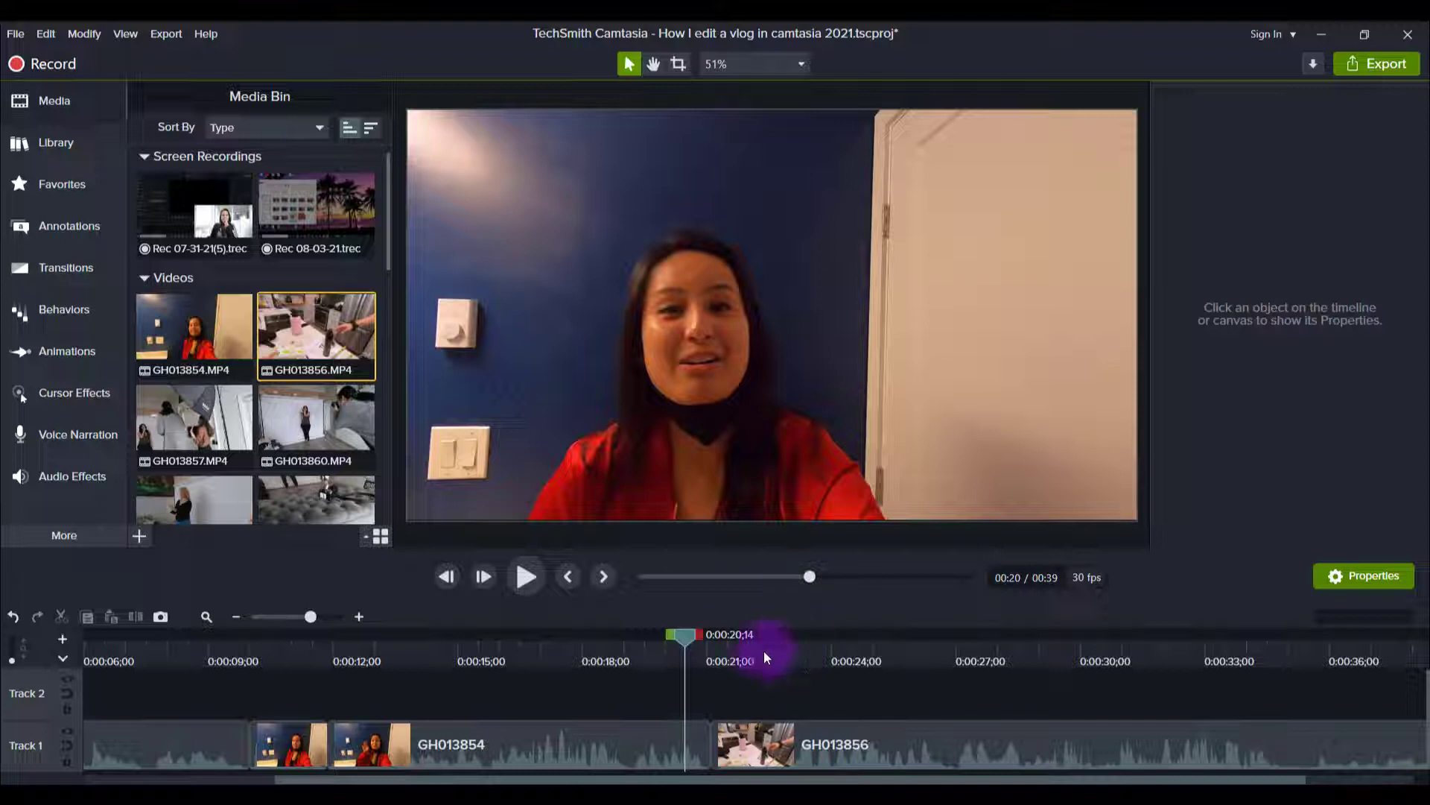
left_click(740, 654)
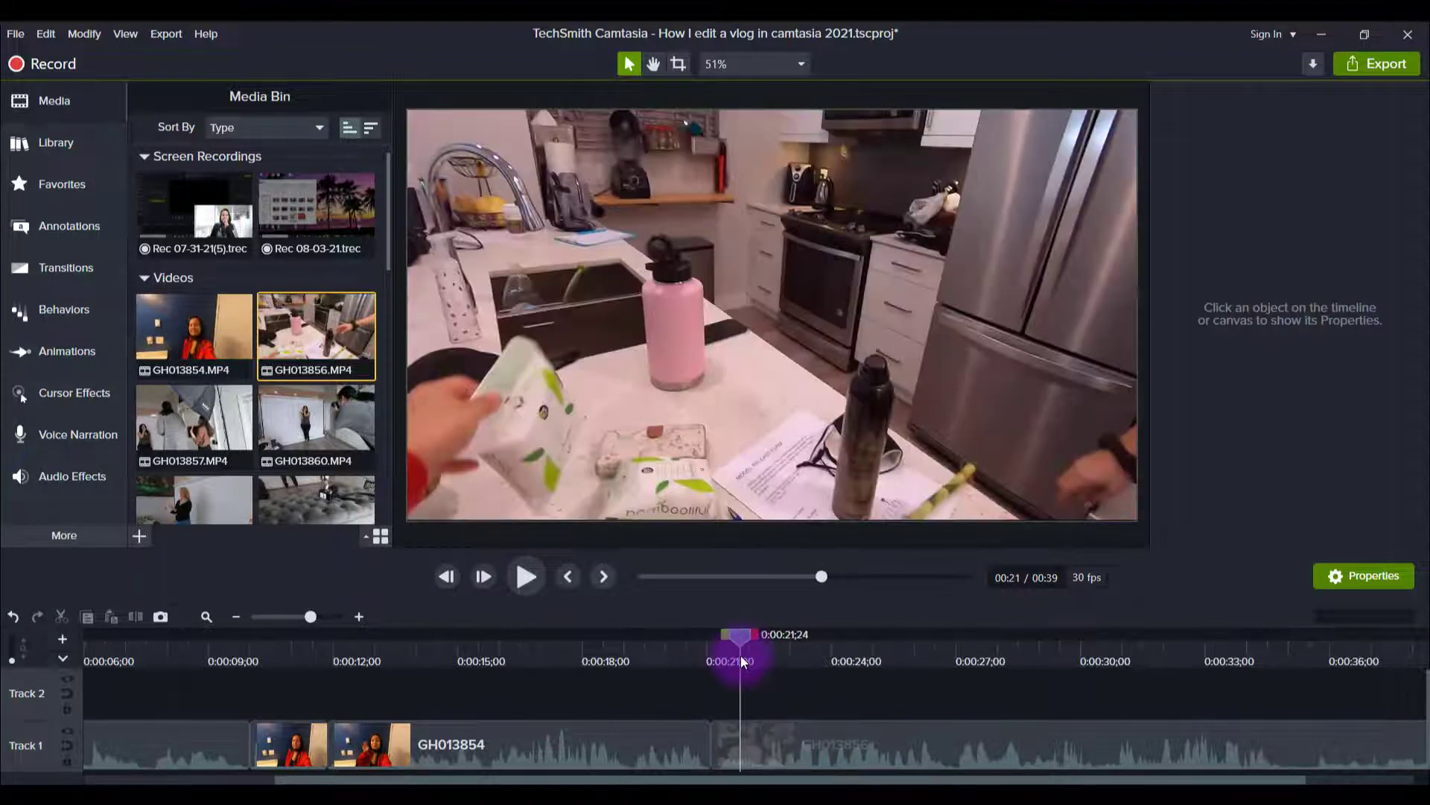
left_click_drag(741, 655, 723, 659)
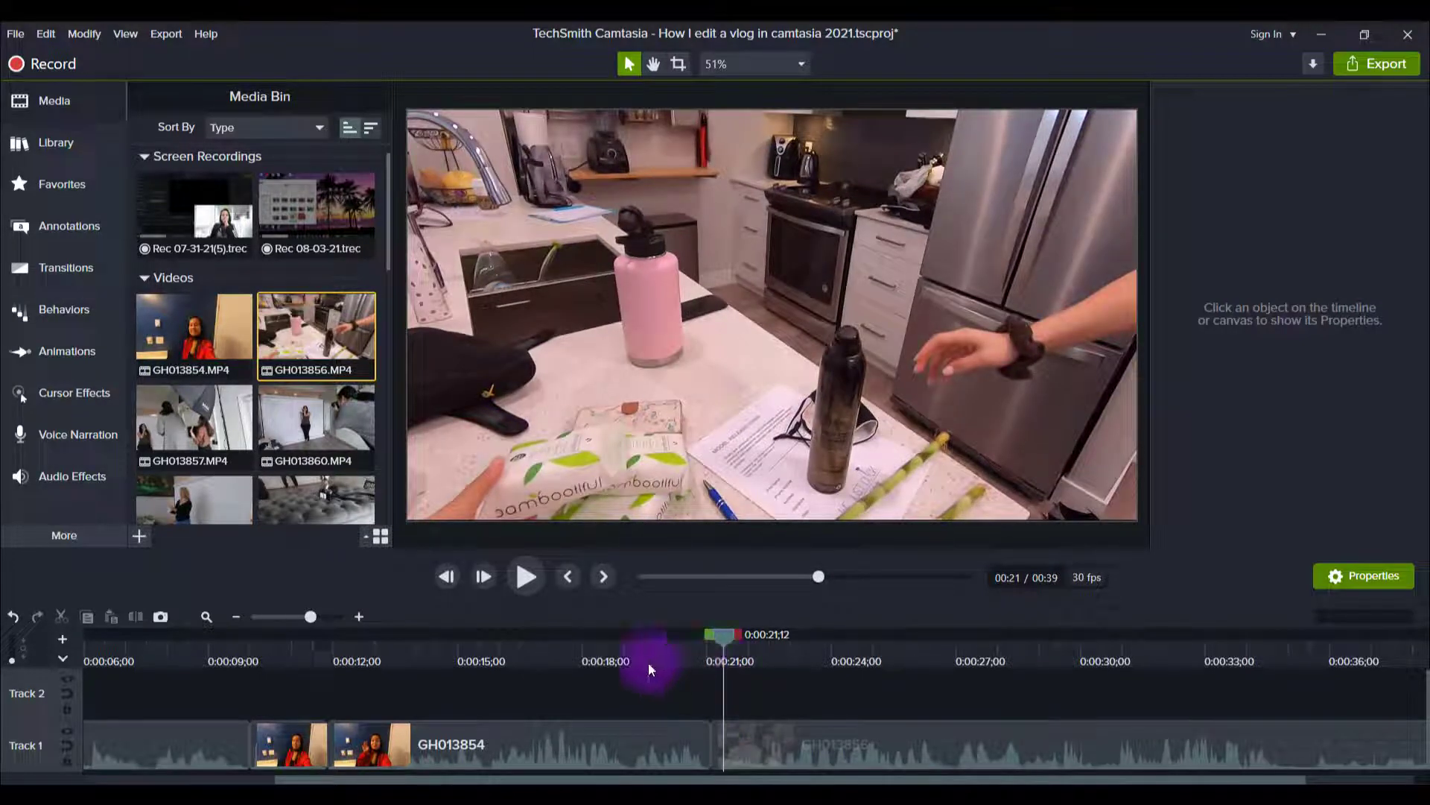
key("space")
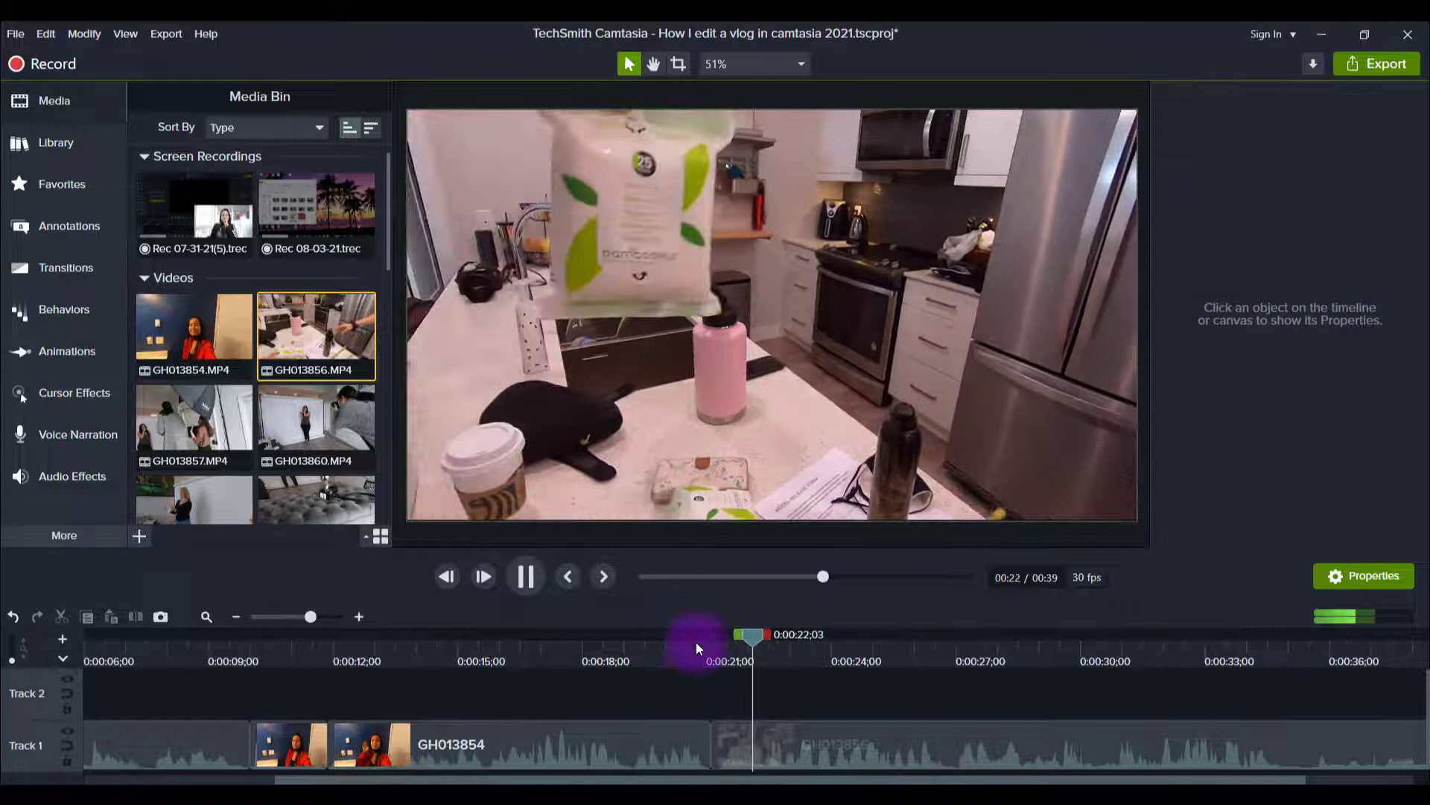
key("space")
Trim the start of GH013856 at about 0:00:21;08 and play back the result
left_click(735, 737)
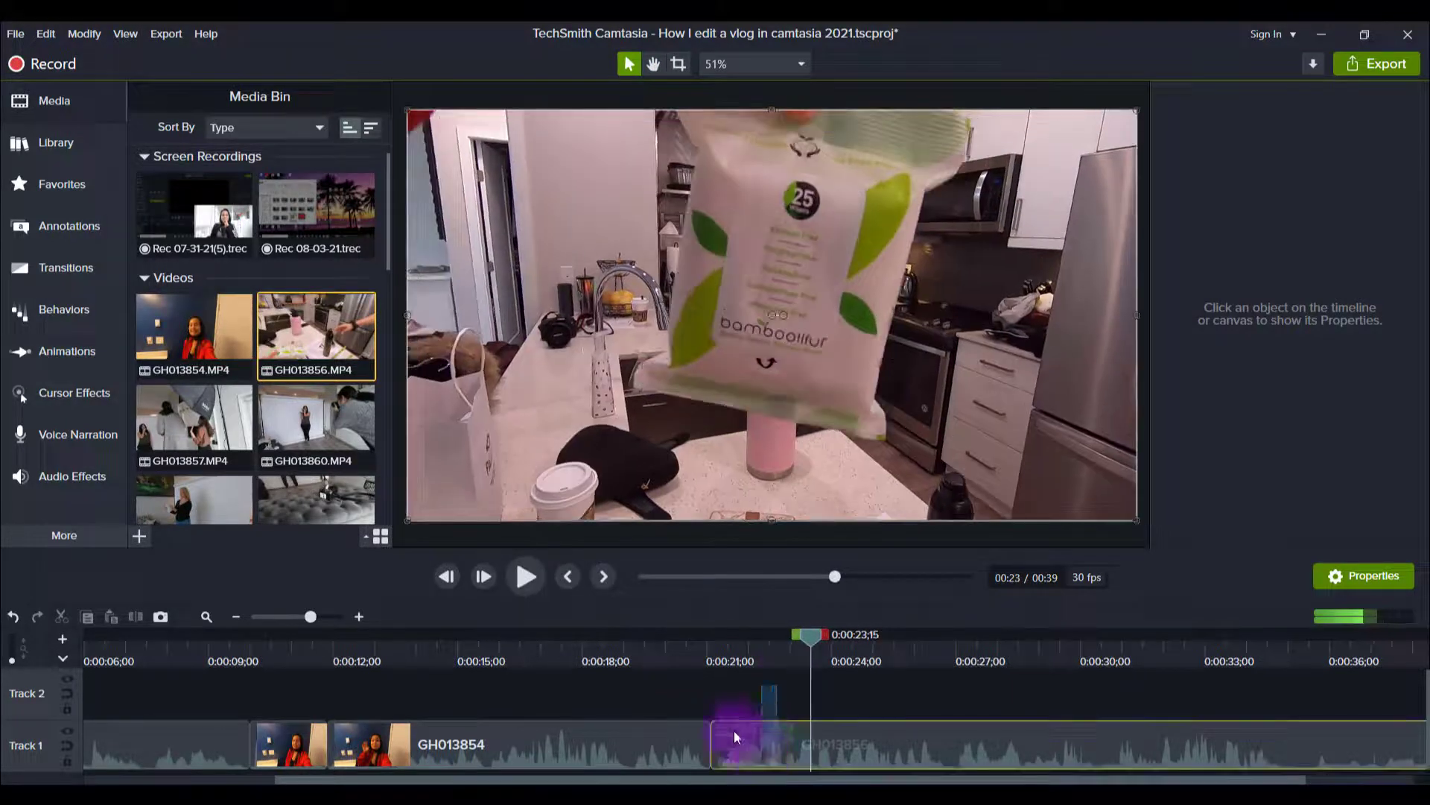
left_click_drag(748, 643, 718, 648)
left_click(713, 749)
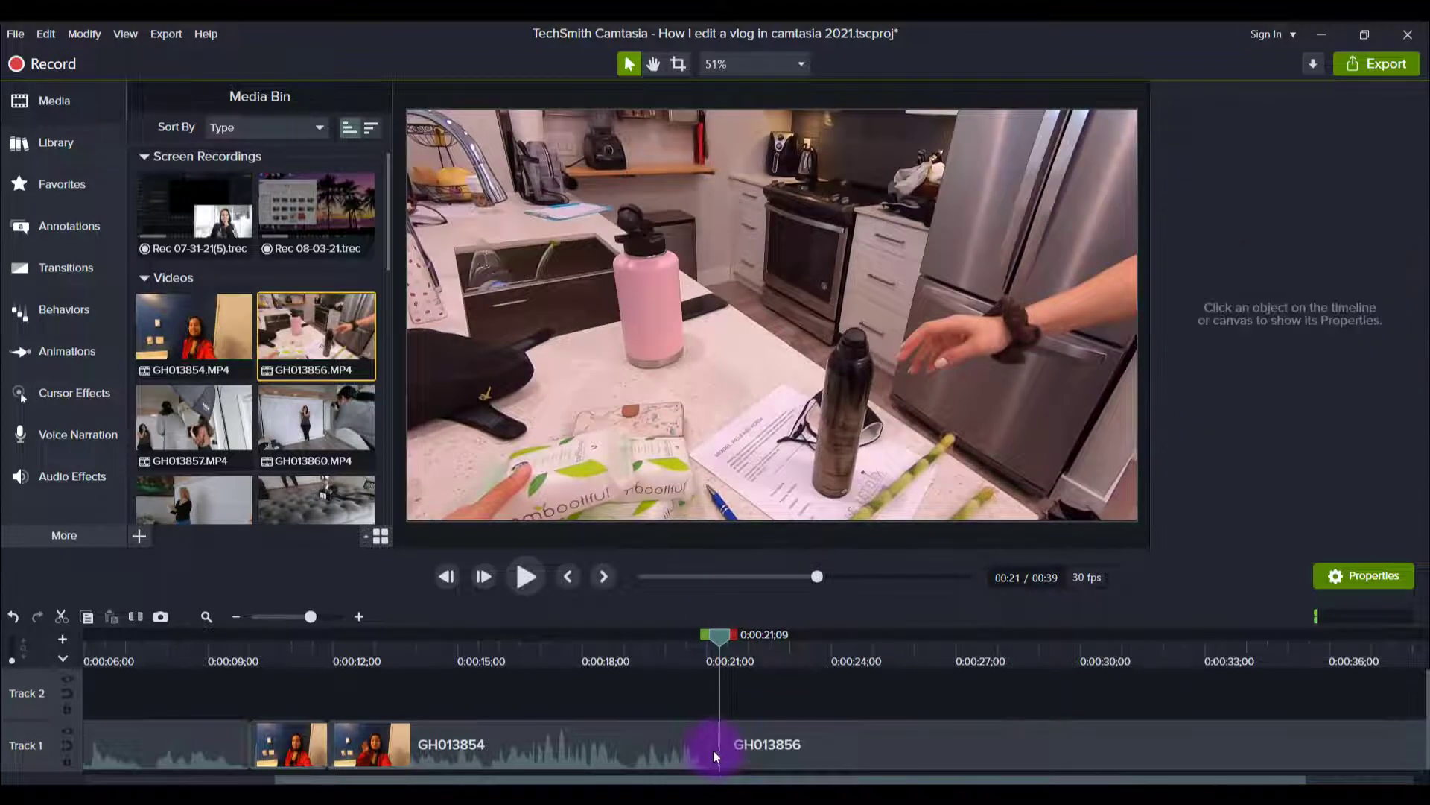
left_click(714, 750)
left_click_drag(715, 749, 716, 750)
left_click(694, 642)
key("space")
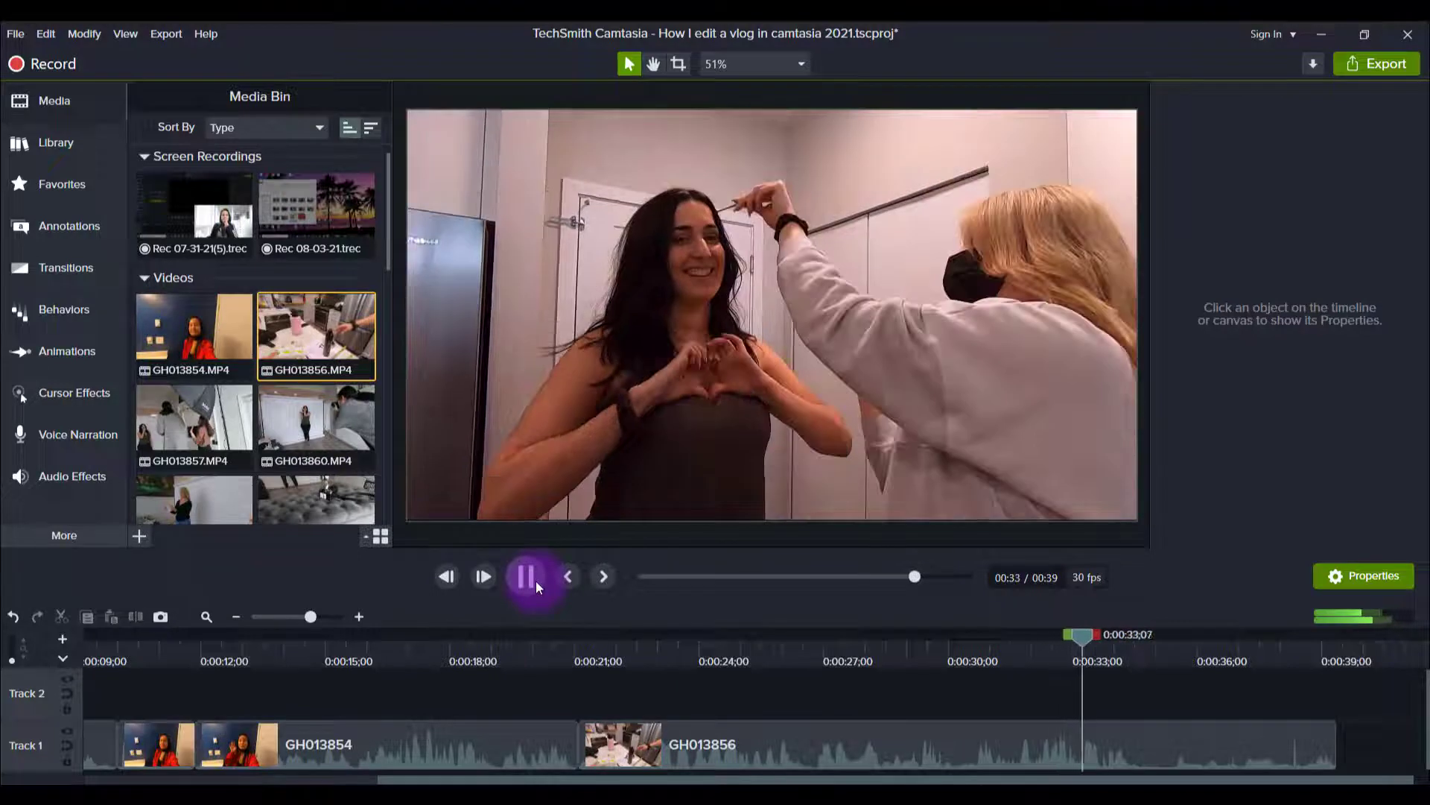
Split GH013856 at 0:00:34;23 and delete its unwanted ending
left_click(536, 582)
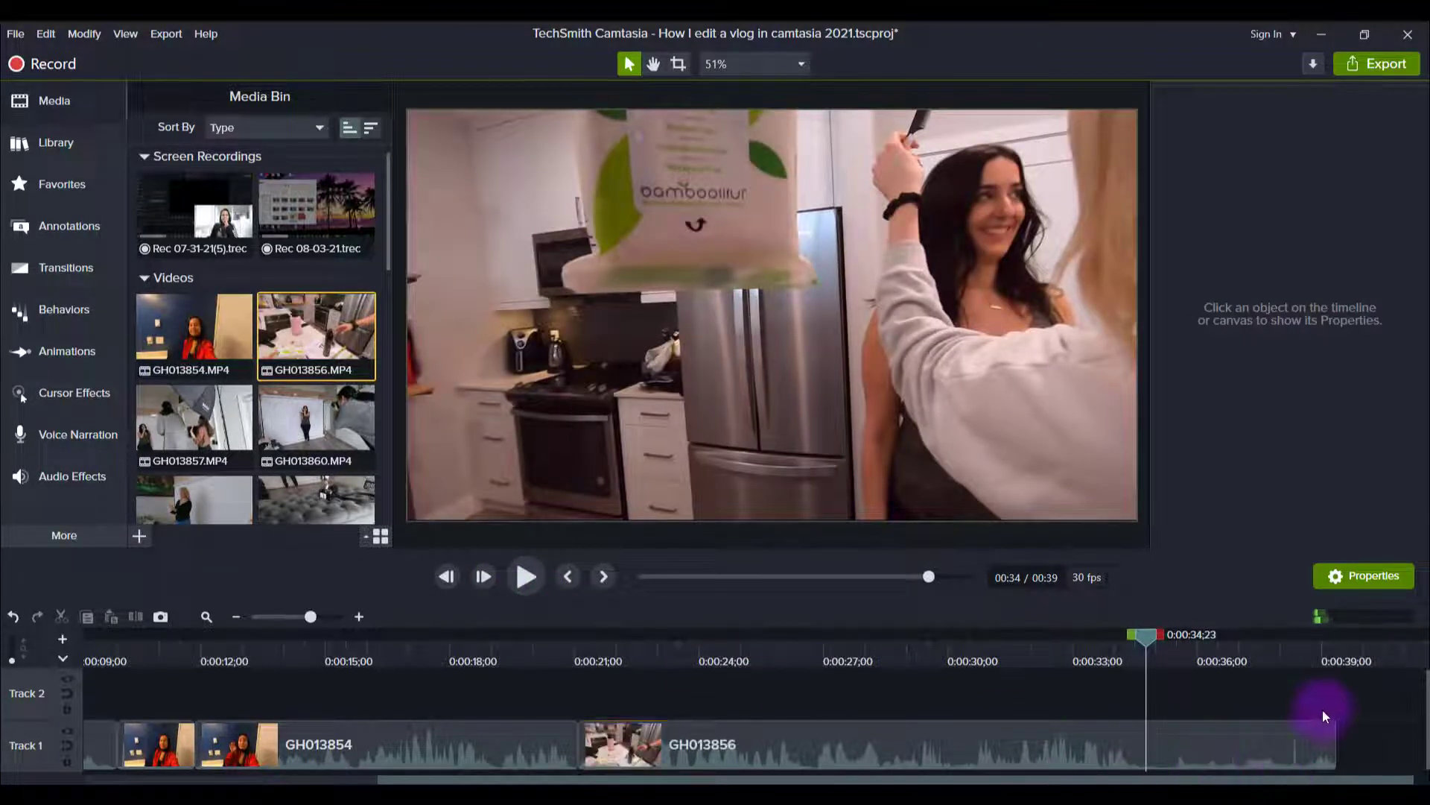
left_click(1323, 716)
key("s")
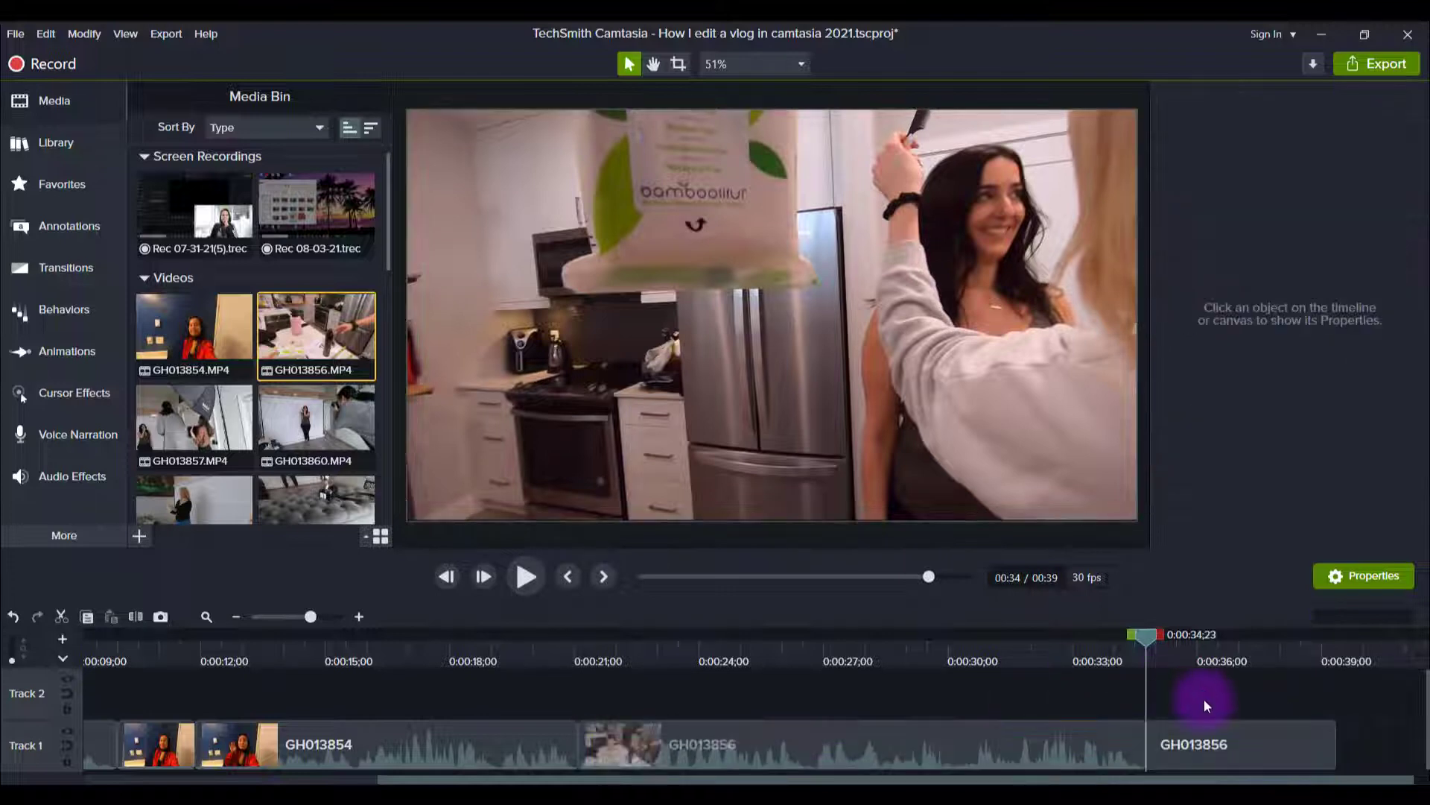
left_click(1206, 745)
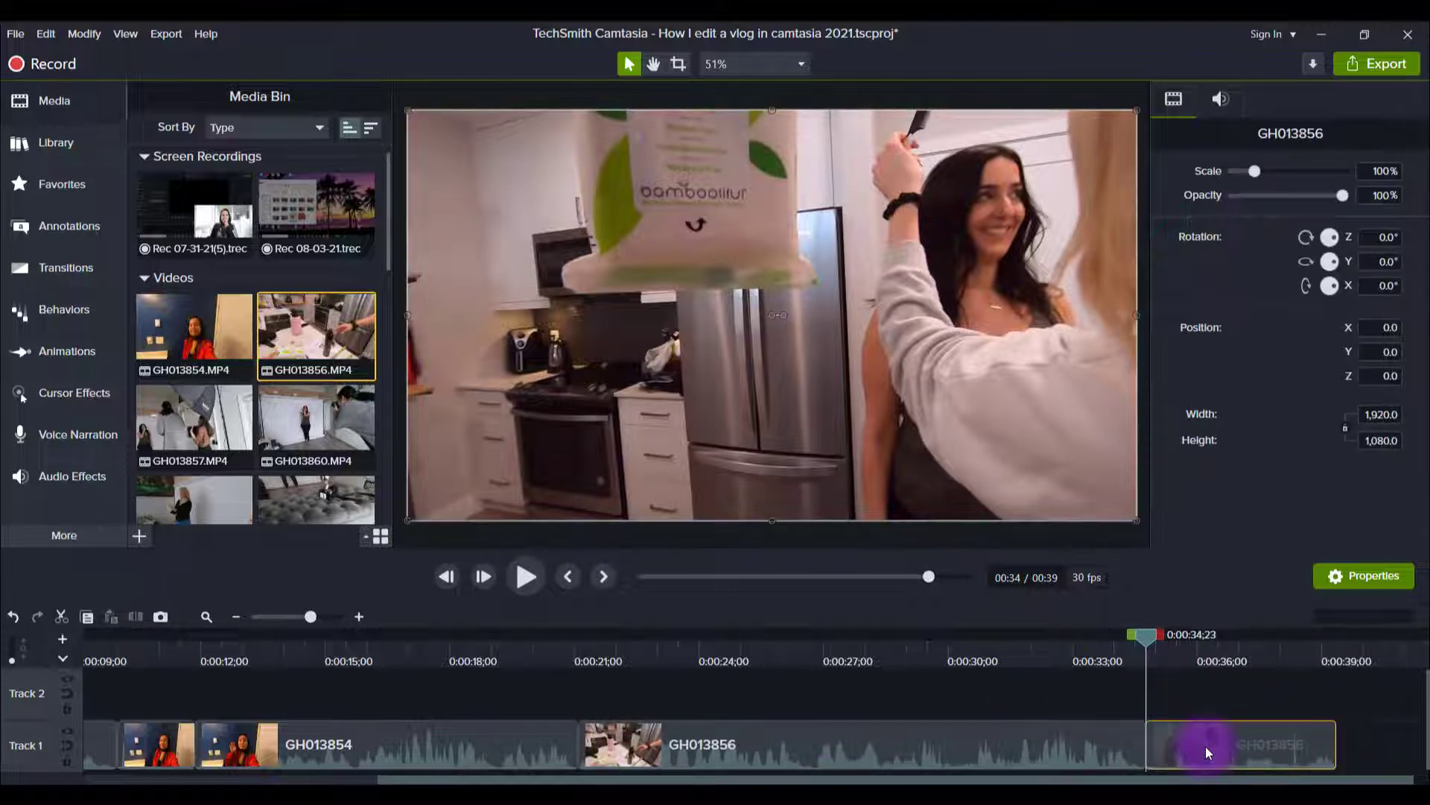
key("Delete")
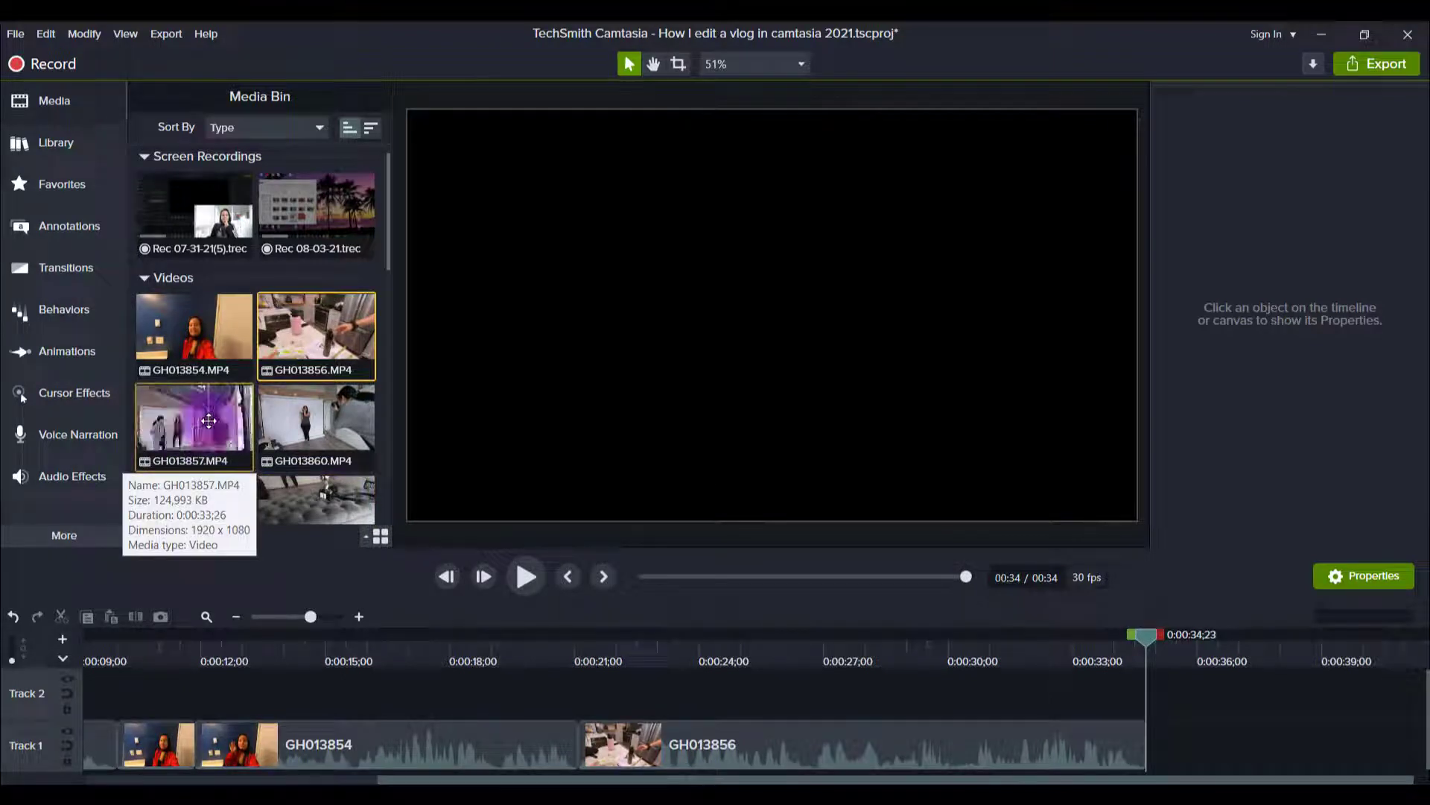
scroll(209, 421, "down", 5)
scroll(208, 420, "down", 3)
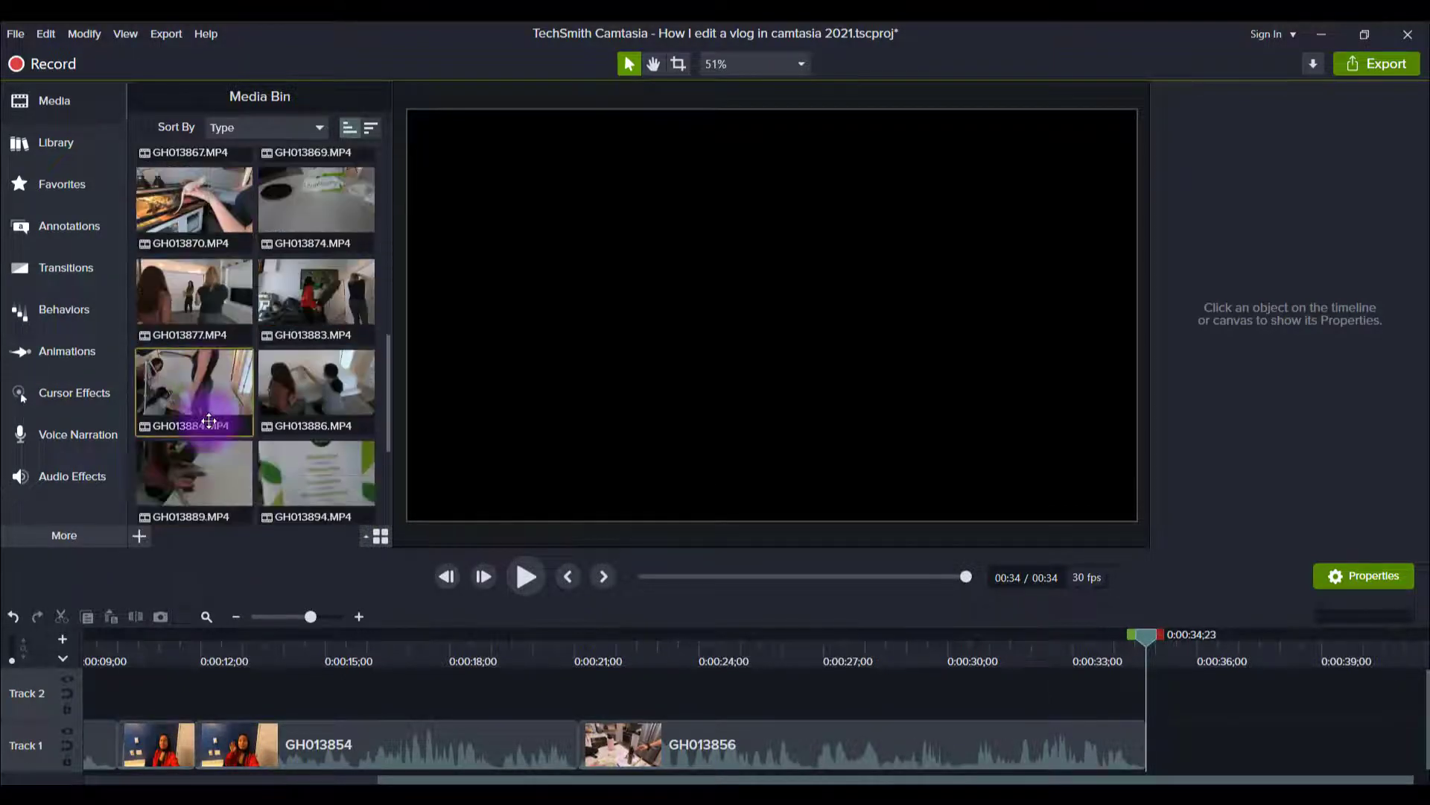
scroll(209, 421, "up", 5)
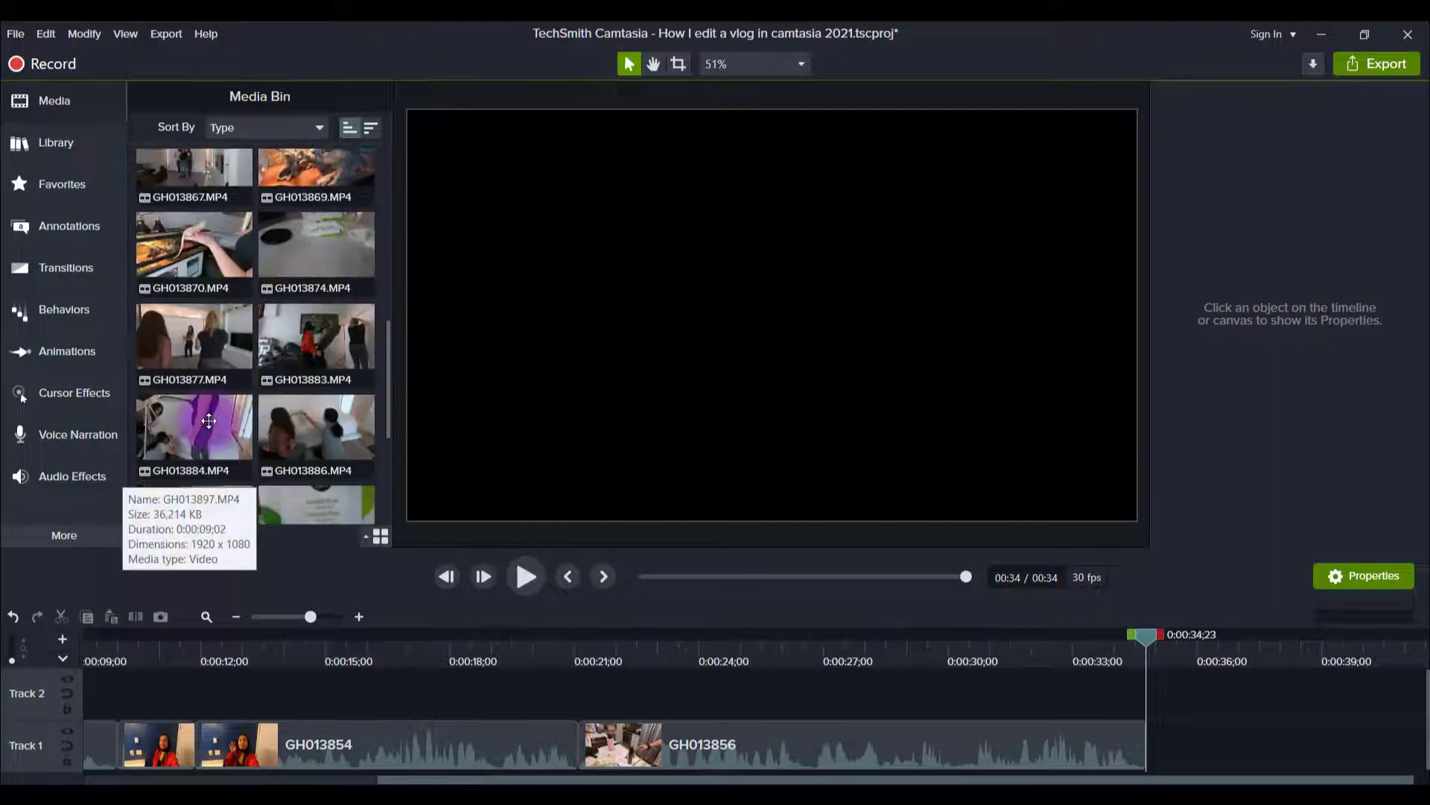
scroll(208, 421, "up", 4)
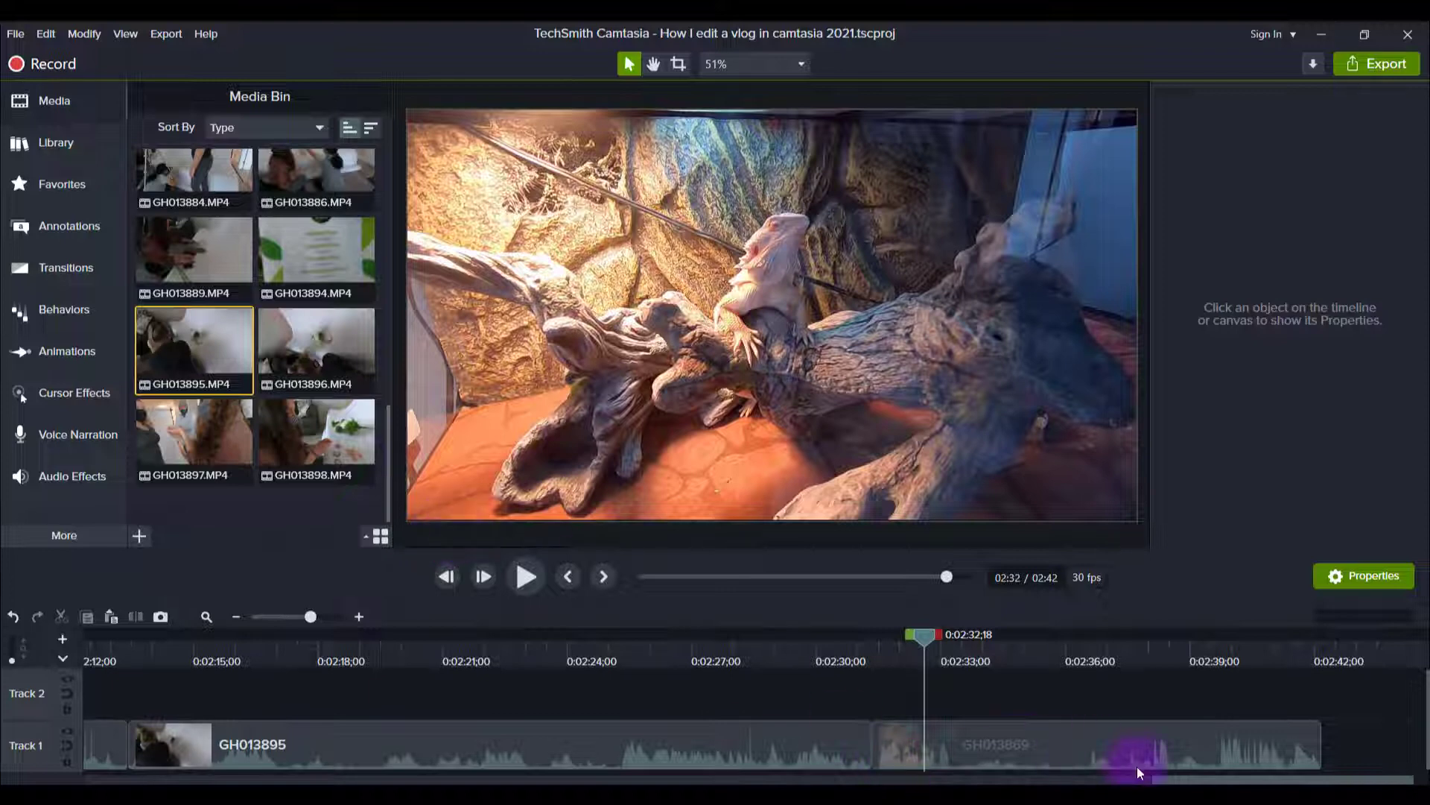
Scrub through the GH013869 terrarium clip around 0:02:33–0:02:40 and select it on Track 1
left_click_drag(891, 643, 1097, 697)
left_click_drag(987, 722, 1004, 675)
left_click(1066, 695)
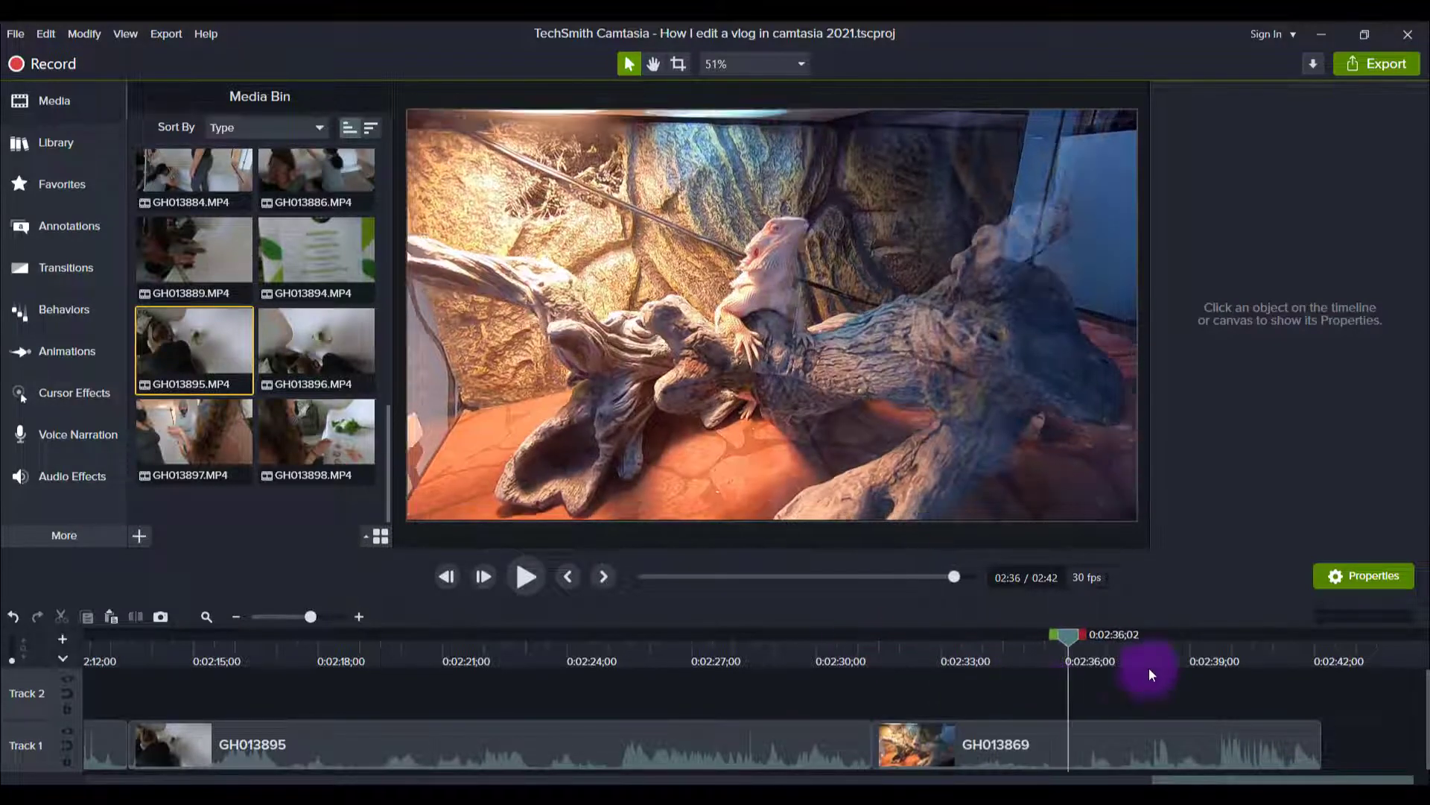
left_click(1015, 645)
left_click(1170, 669)
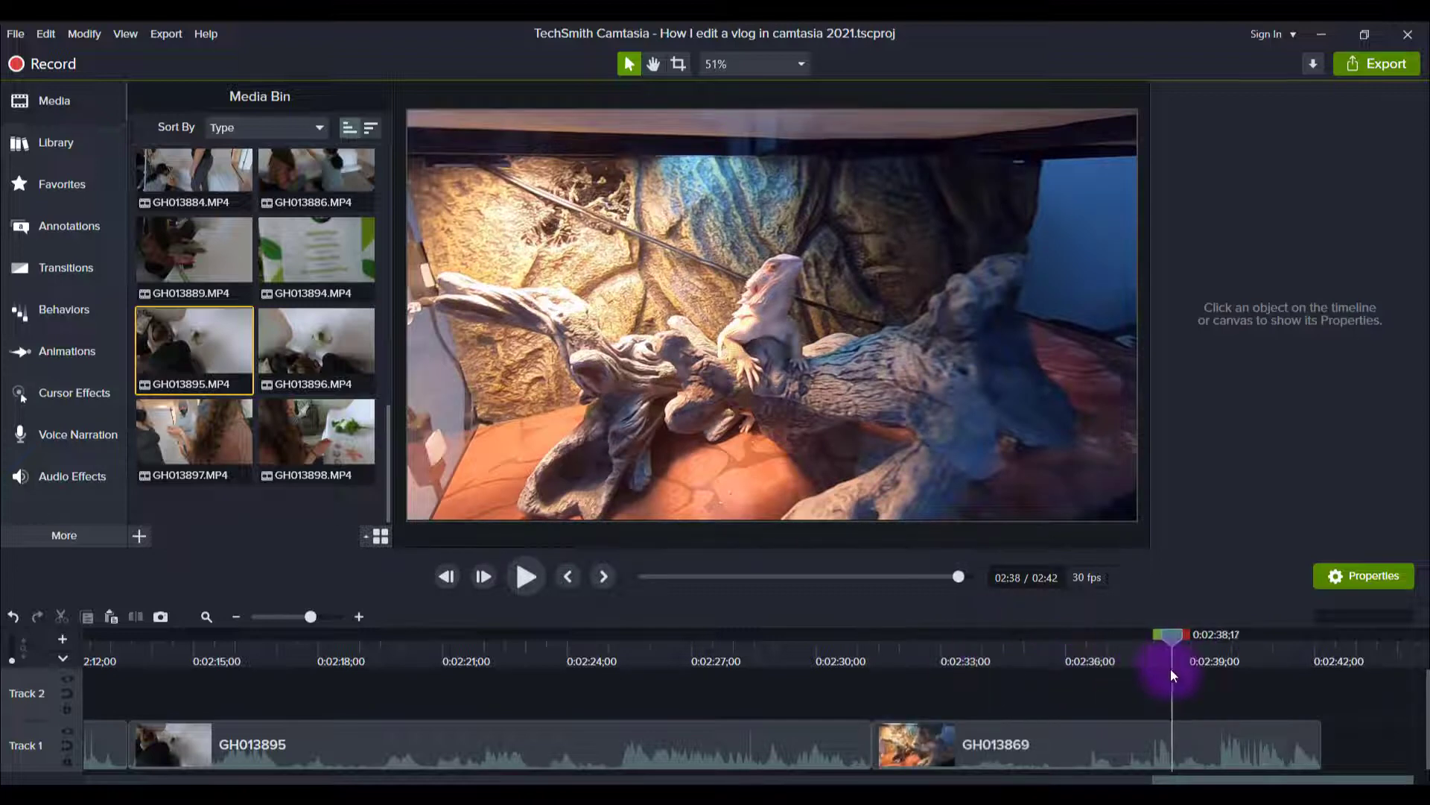
left_click(1022, 663)
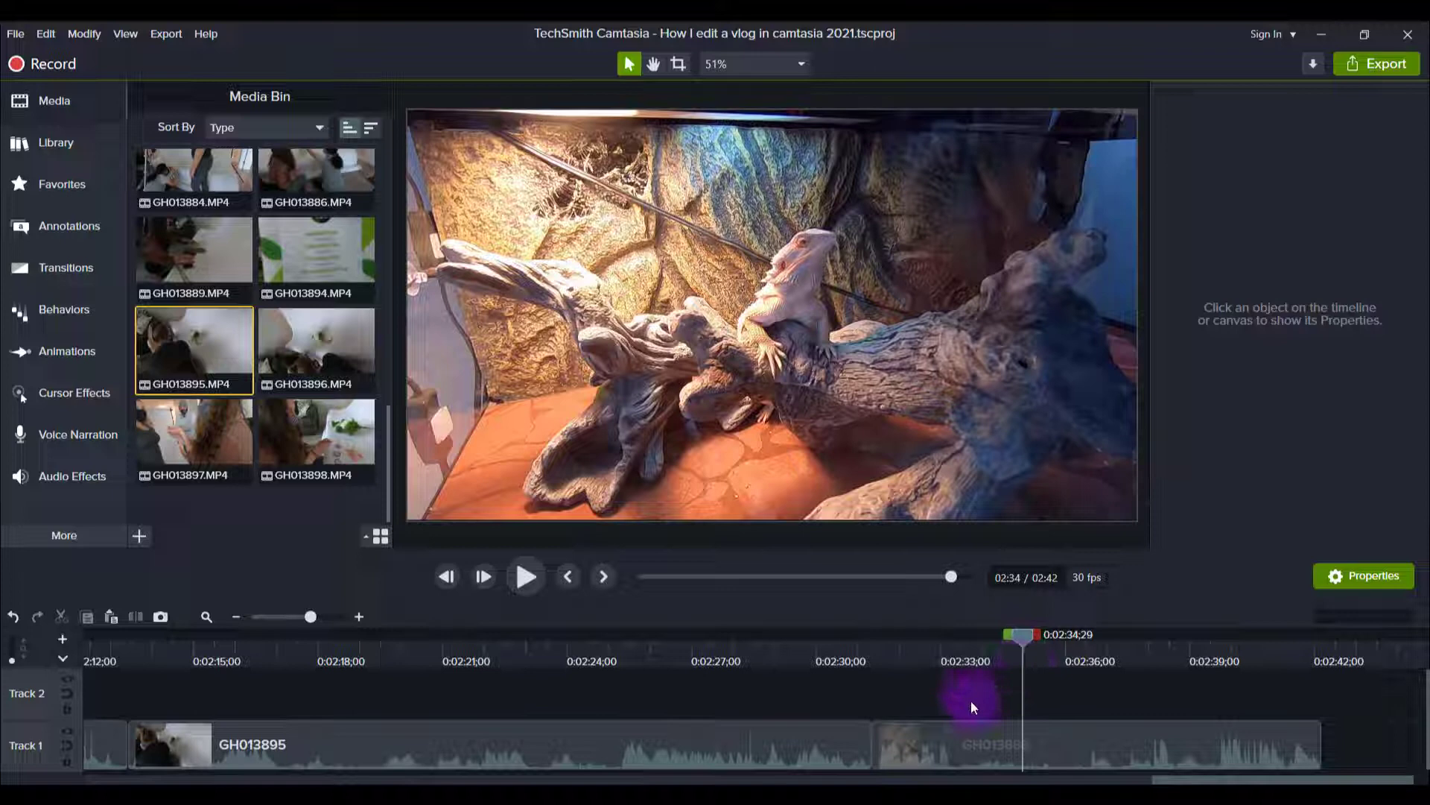
left_click(956, 732)
left_click(951, 652)
mouse_move(951, 648)
left_mouse_down()
mouse_move(981, 649)
mouse_move(934, 657)
mouse_move(953, 657)
left_mouse_up()
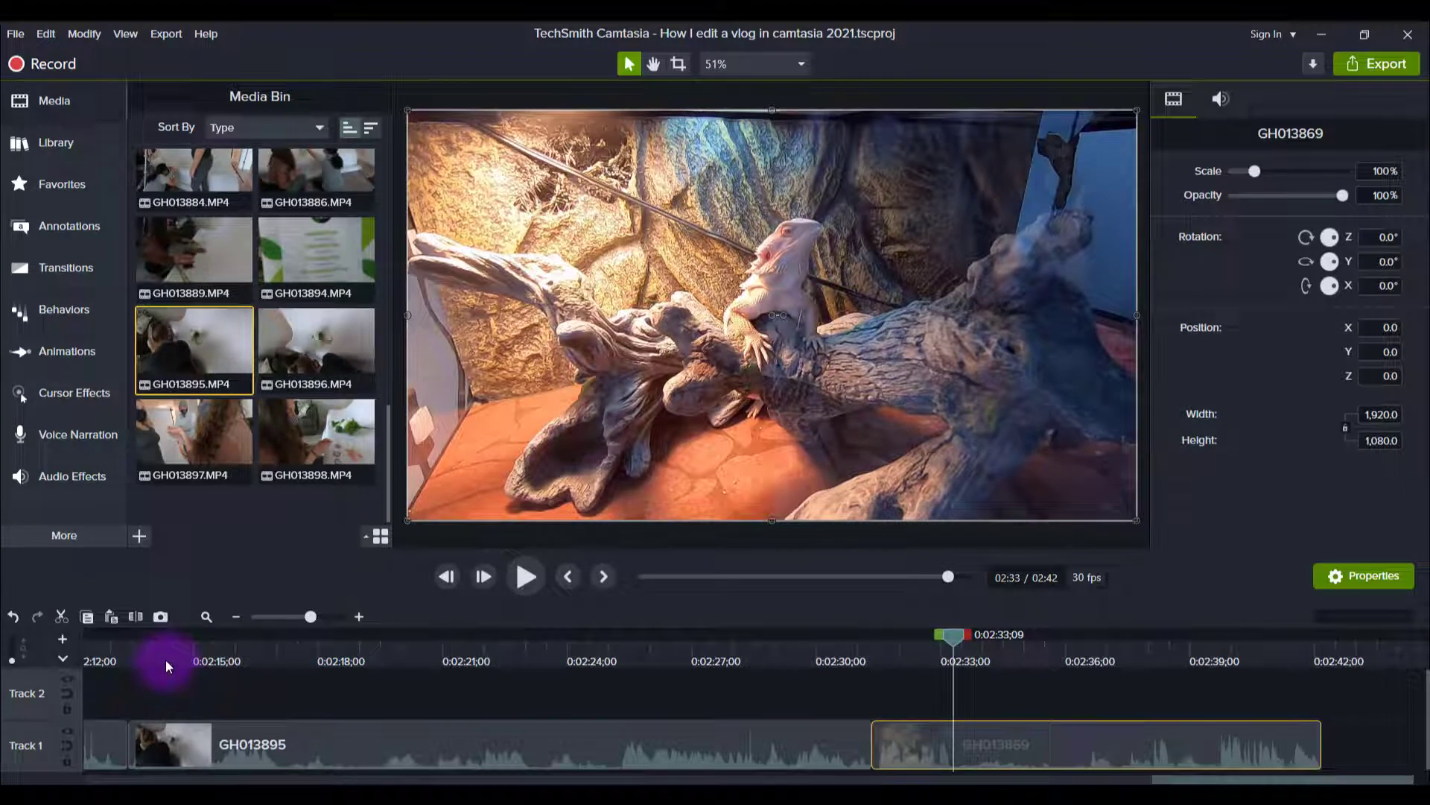
left_click_drag(1088, 665, 922, 681)
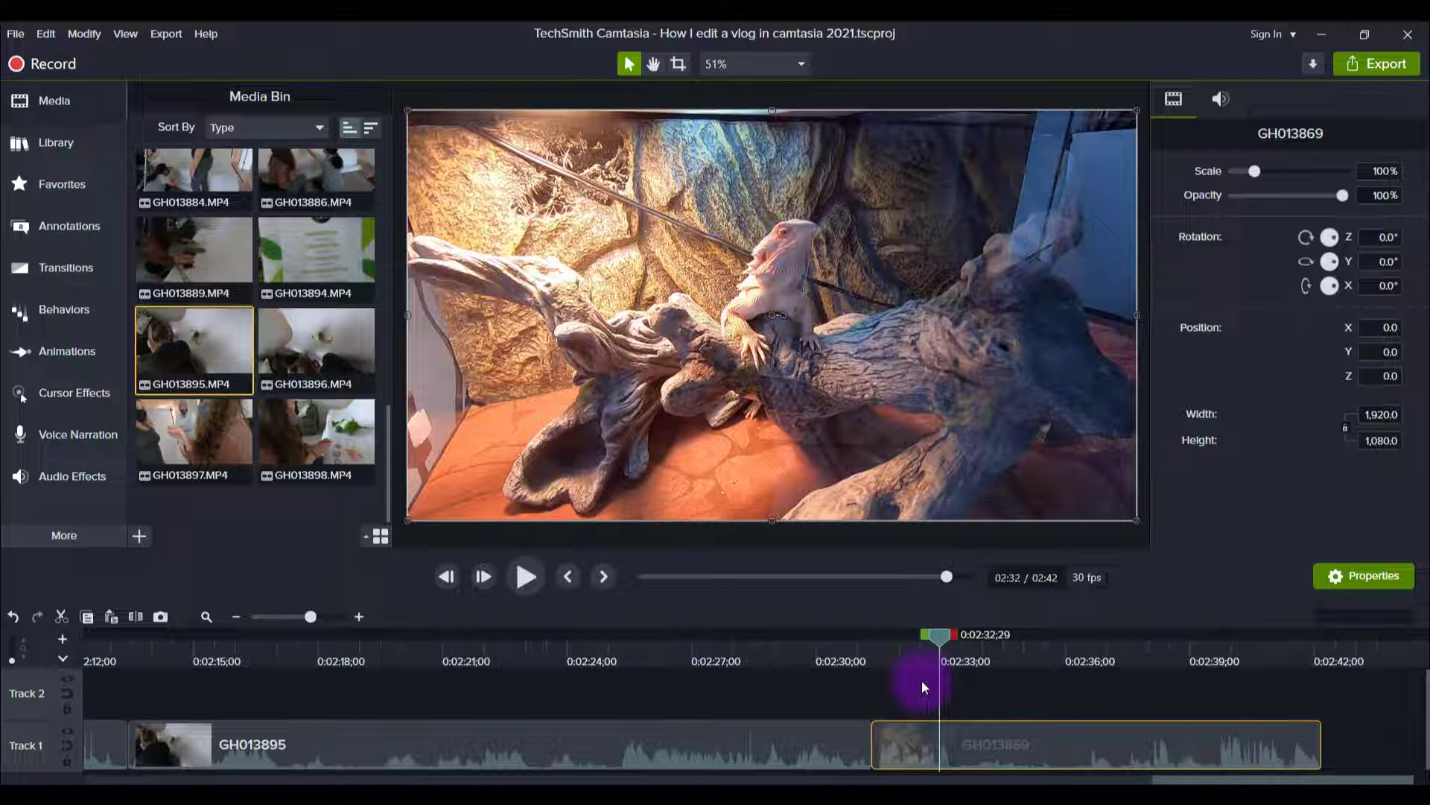
Select GH013856 in the Media Bin and browse through the media
left_click(728, 492)
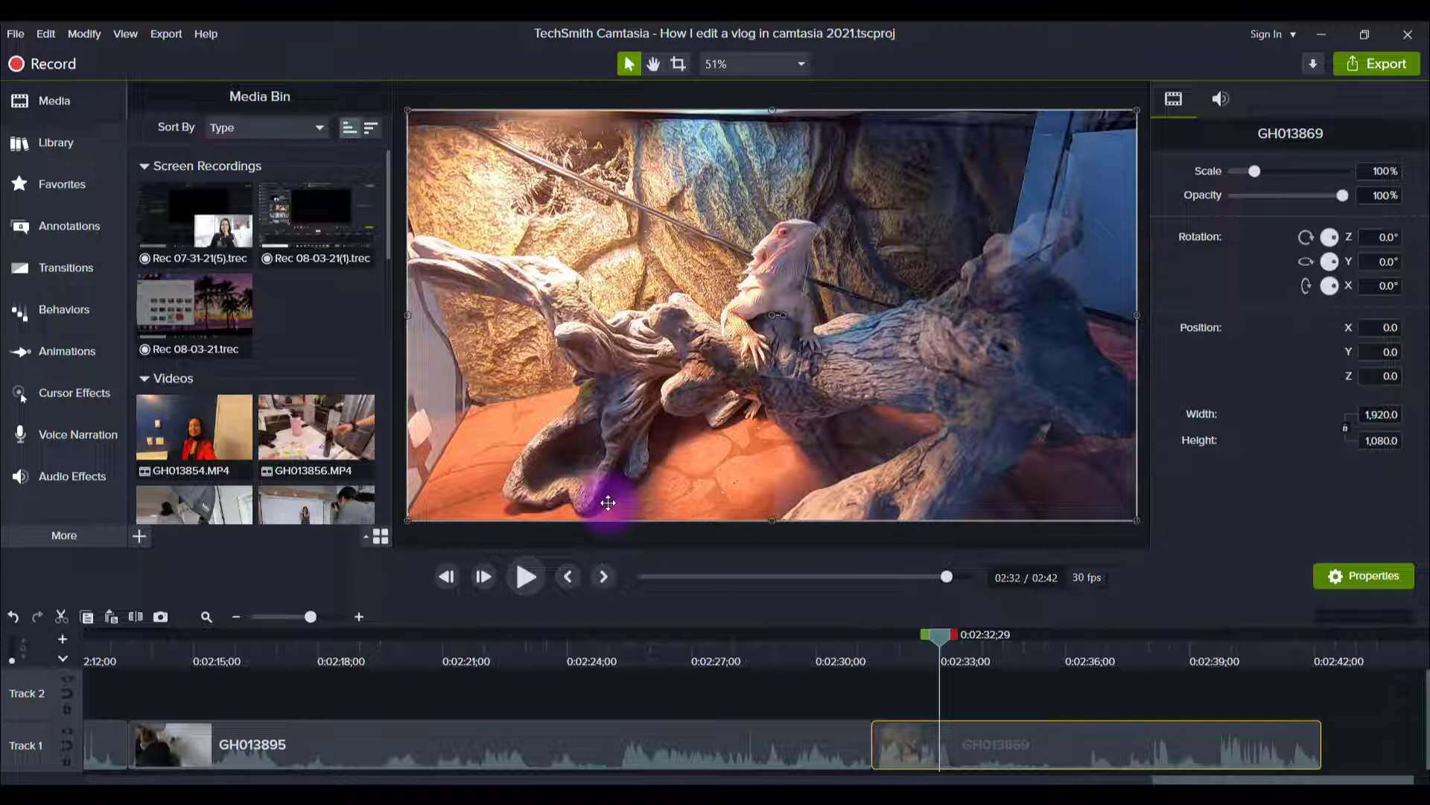
left_click(348, 441)
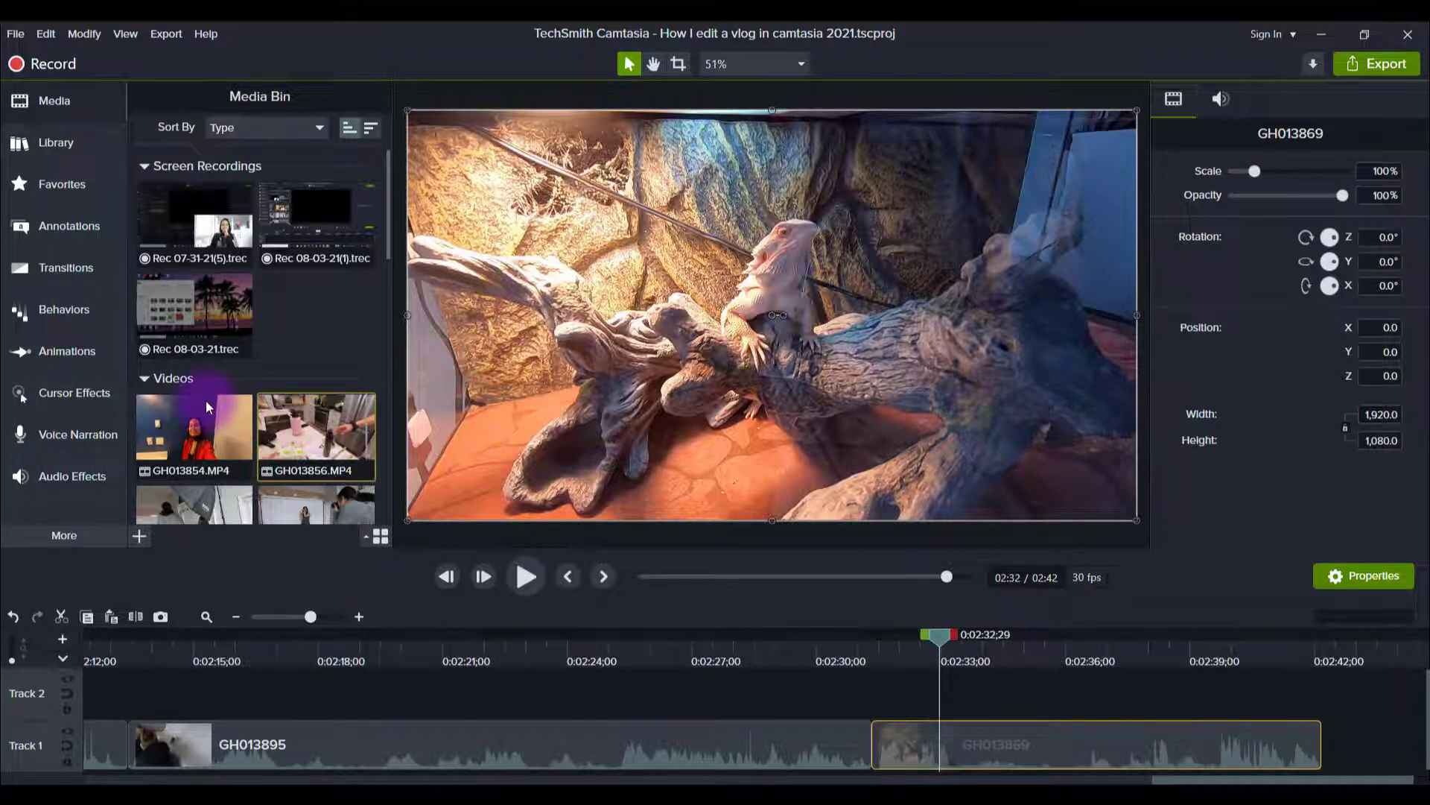
left_click_drag(206, 406, 307, 314)
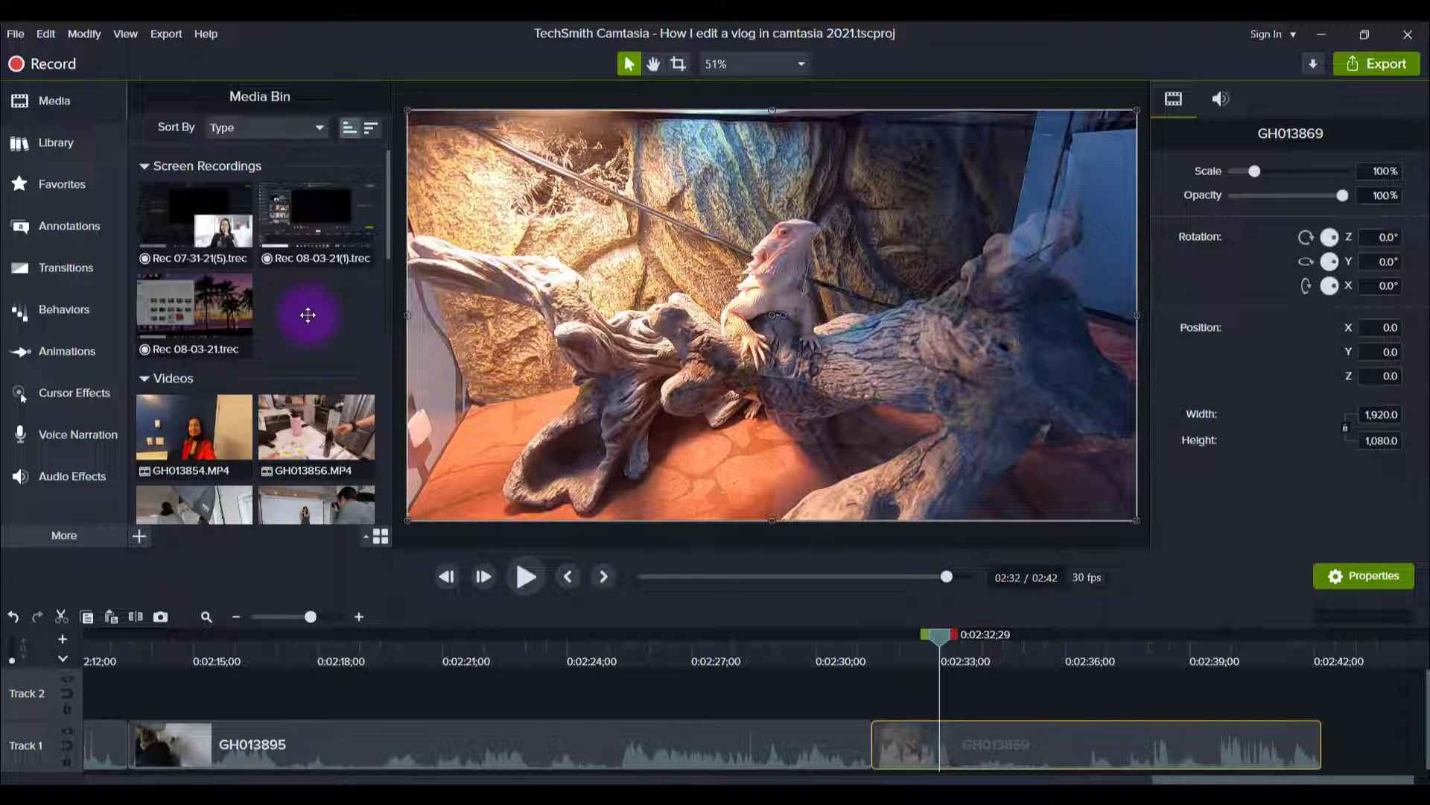
scroll(295, 306, "down", 1)
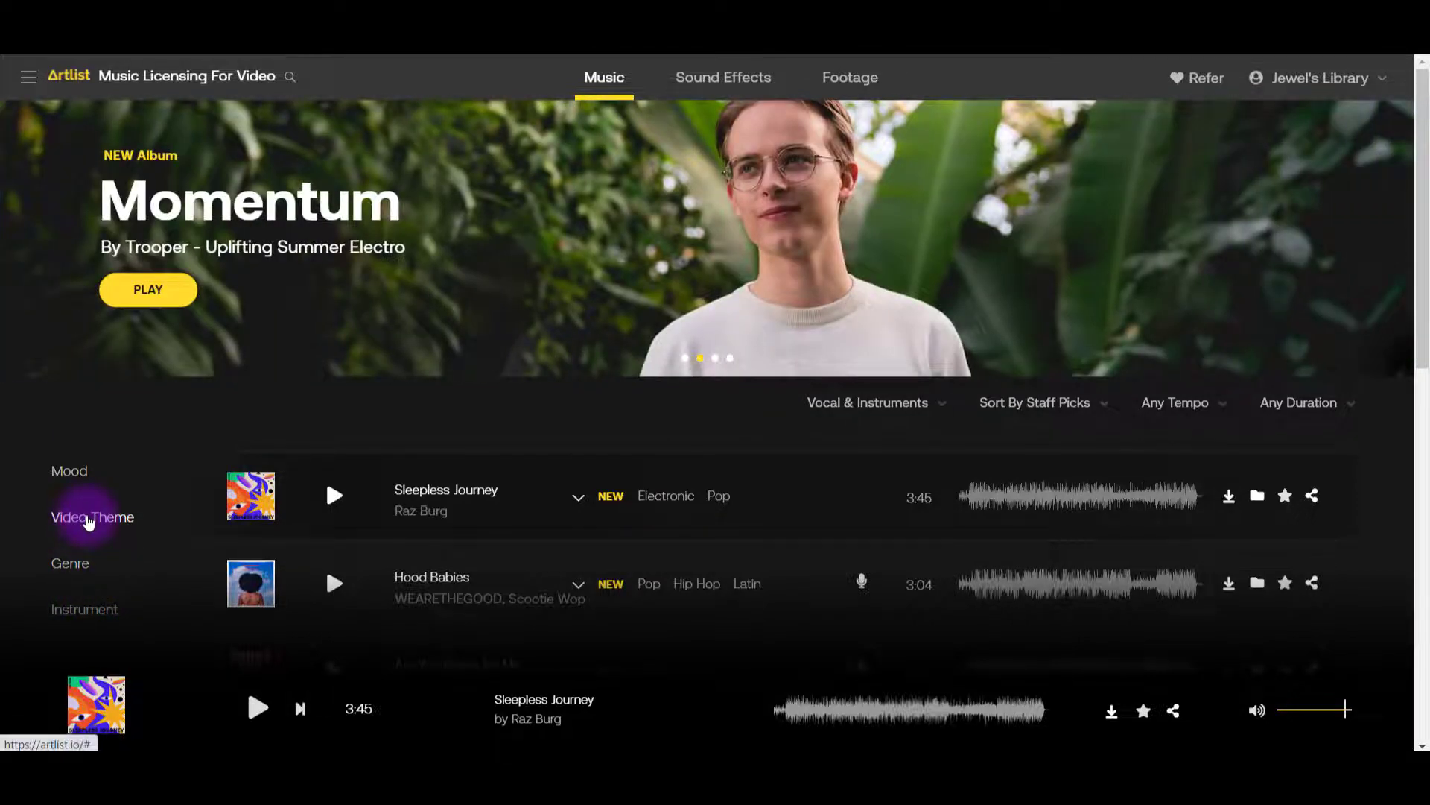
Filter Artlist music by the Vlog & Commercial theme and preview Scat Life
left_click(88, 516)
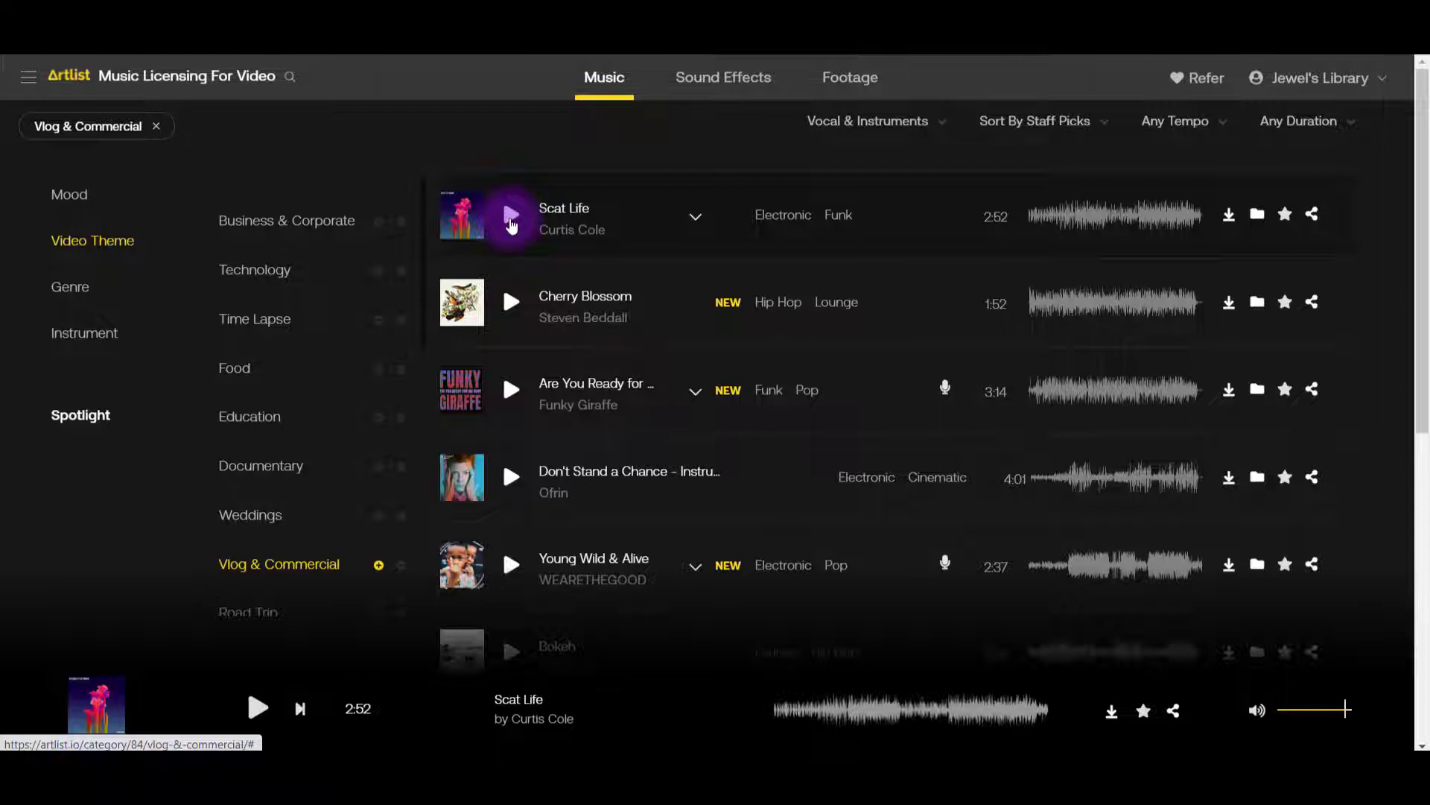
left_click(511, 224)
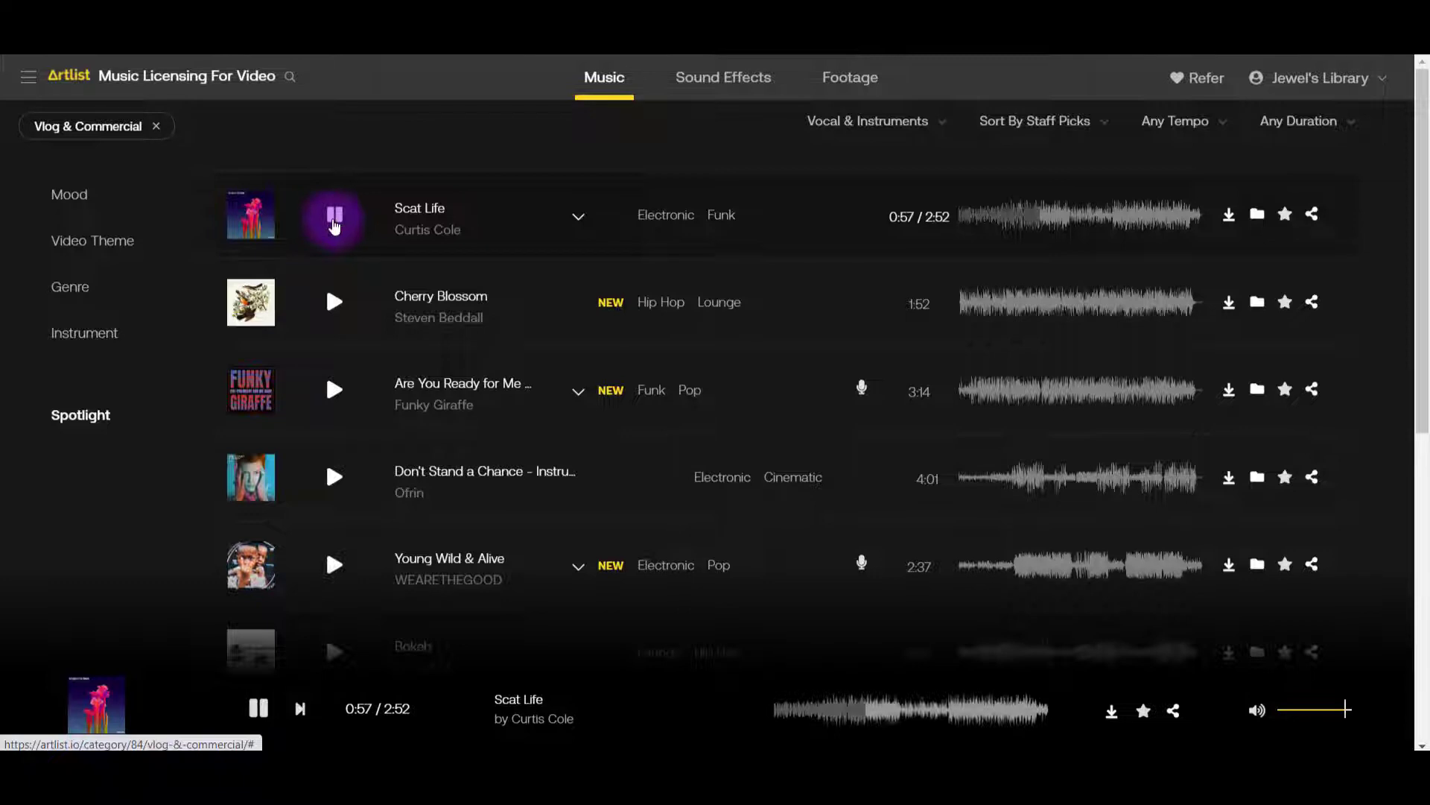
left_click(339, 224)
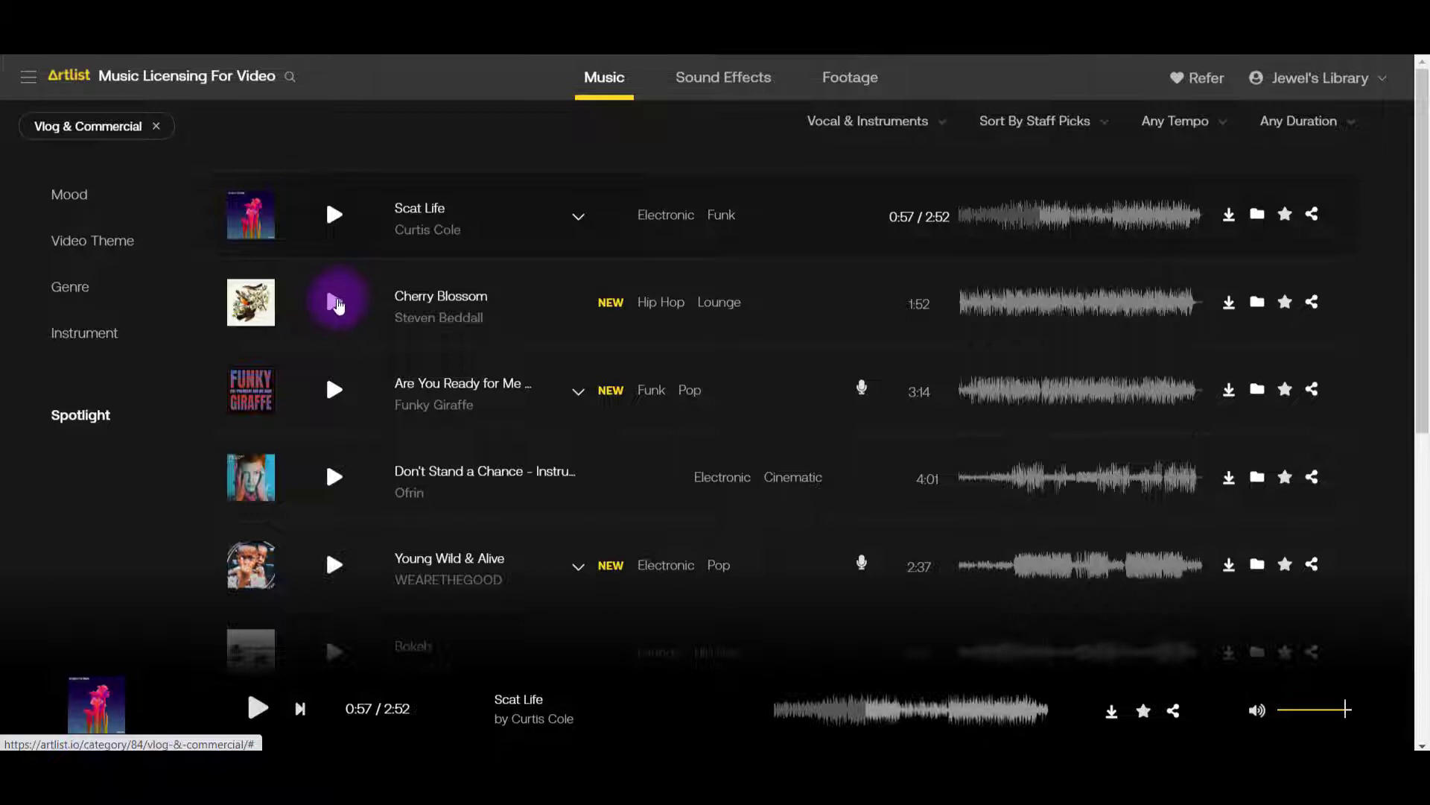
Preview Are You Ready for Me Baby and download it
left_click(335, 390)
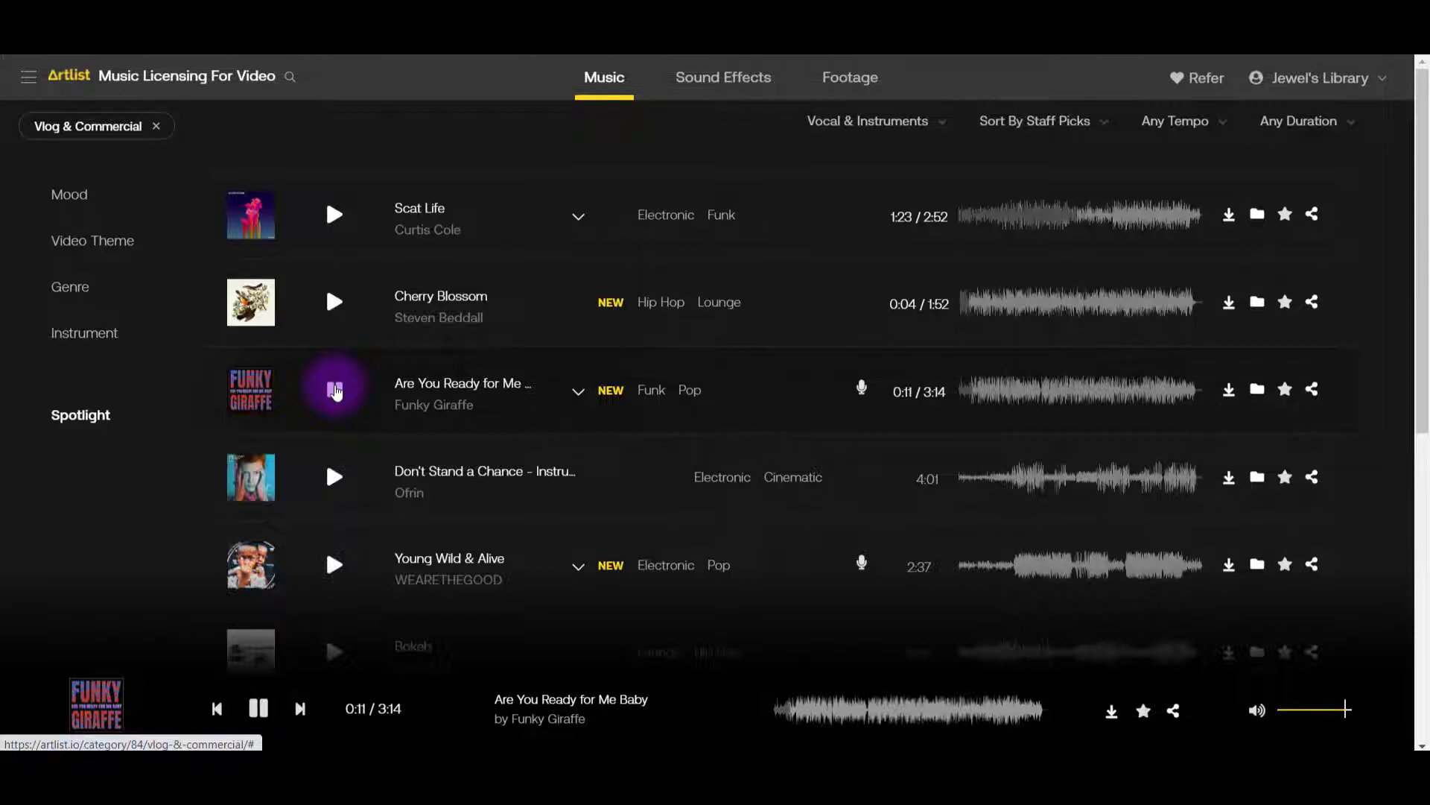
left_click(335, 389)
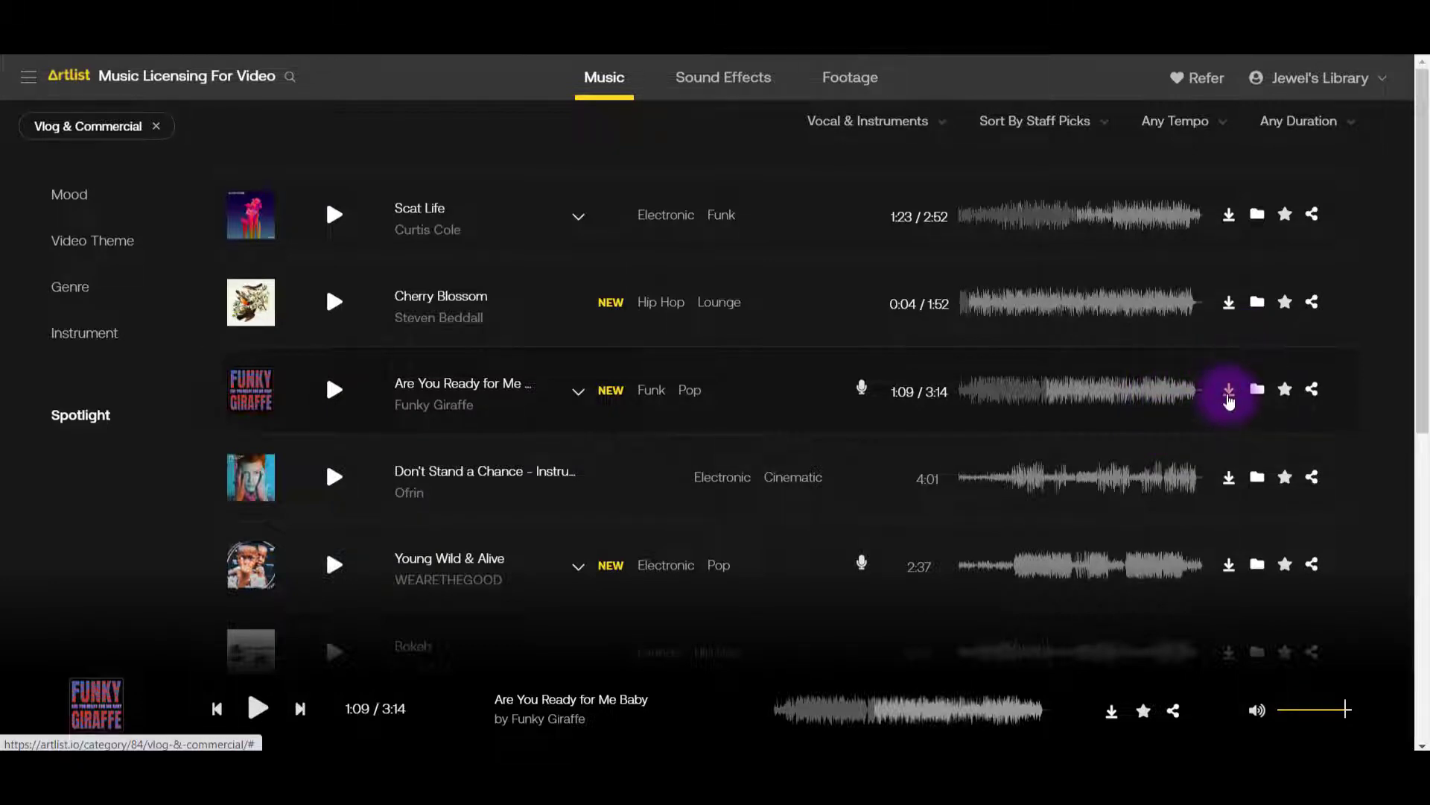
left_click(1229, 388)
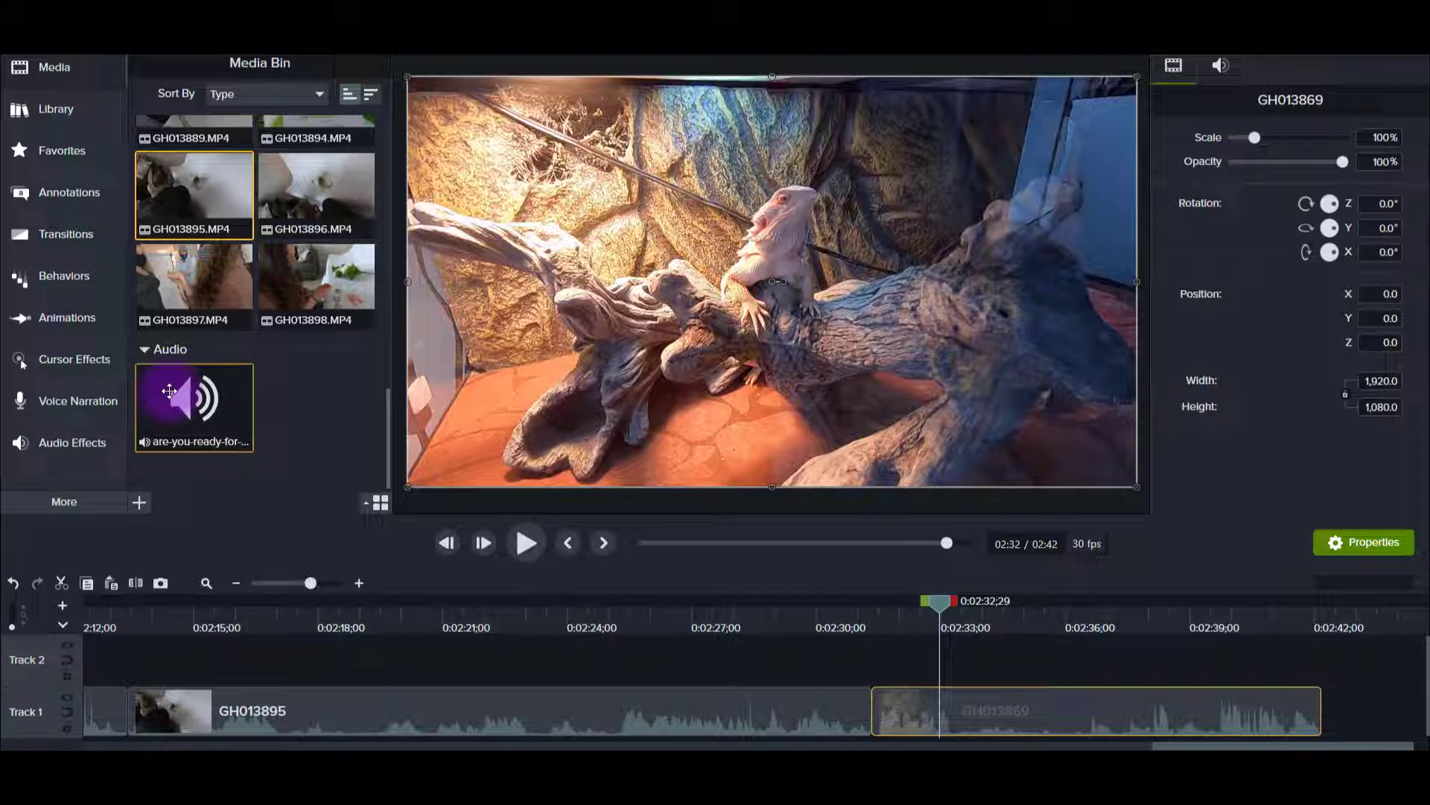
Fit the project in the timeline and place are-you-ready-for-me-baby on Track 2 starting at 0:00:15
key("ctrl+F9")
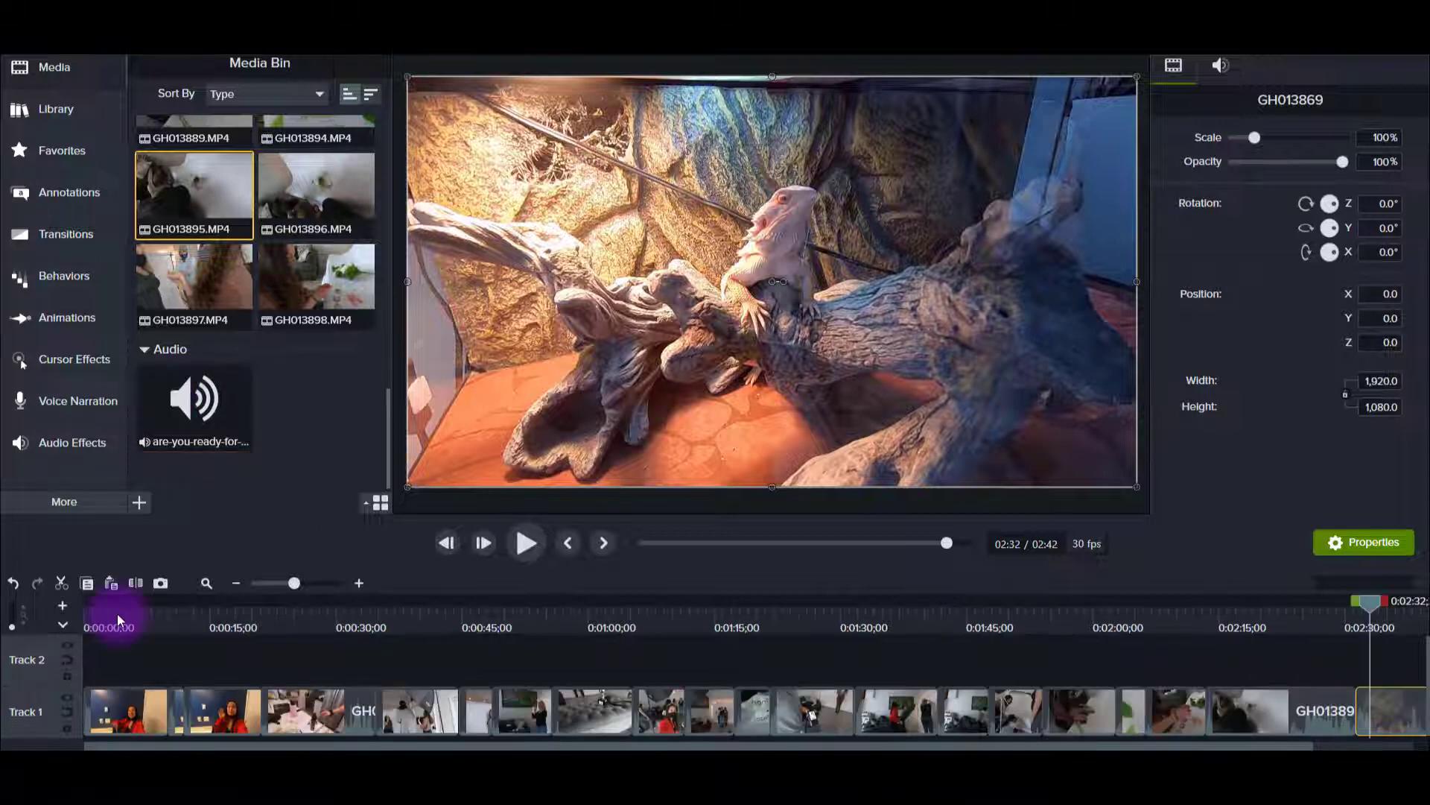
left_click_drag(117, 614, 224, 625)
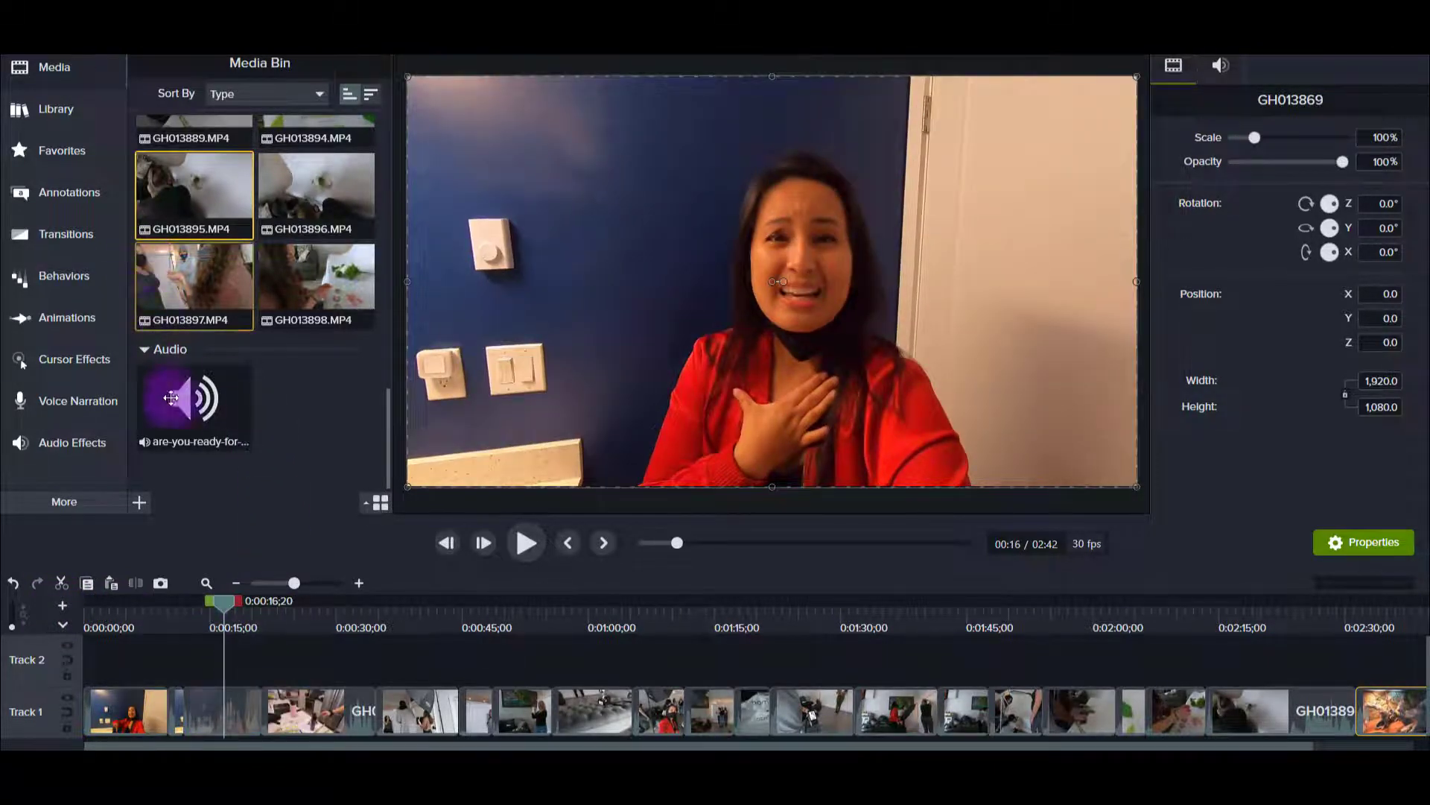
left_click_drag(171, 398, 204, 672)
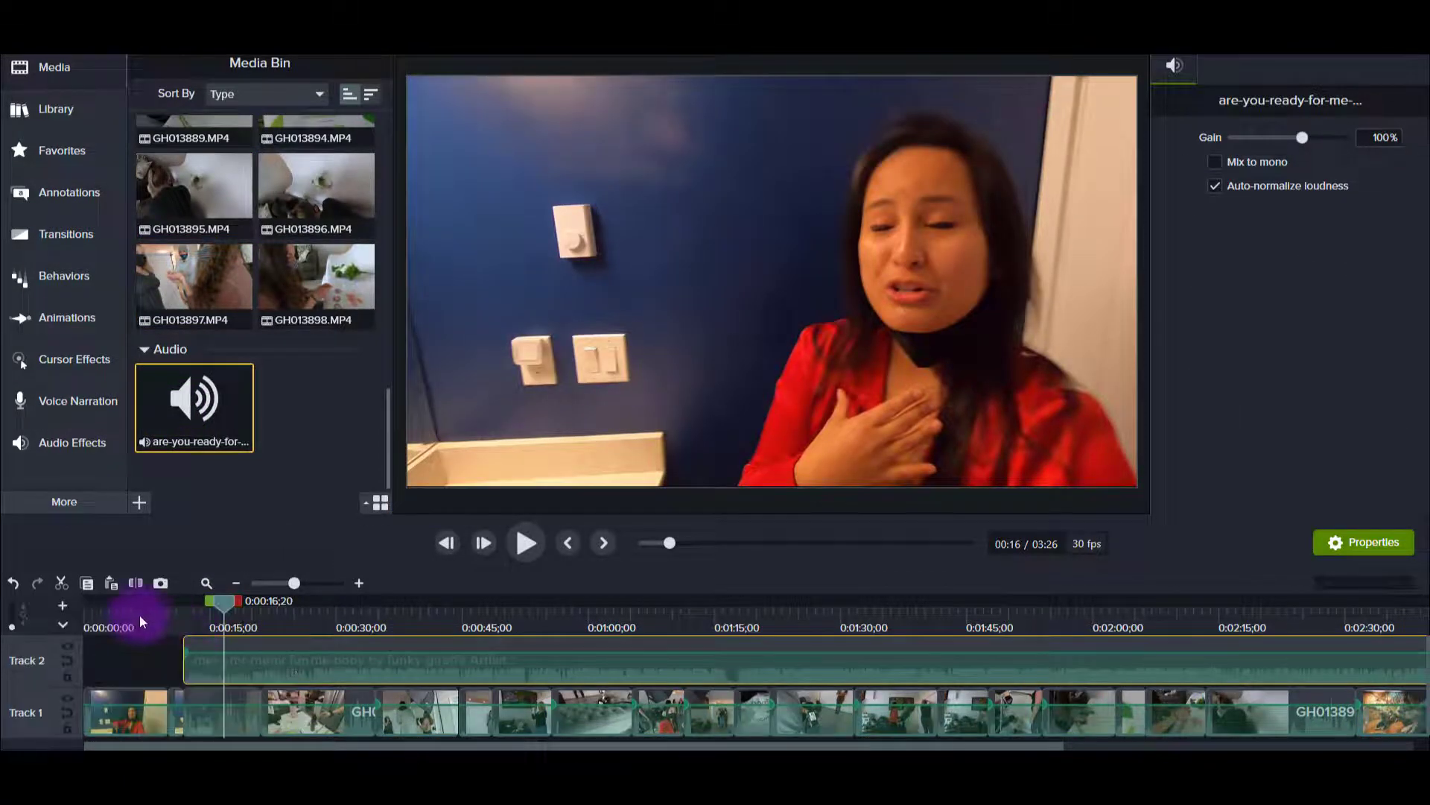
left_click_drag(140, 614, 67, 614)
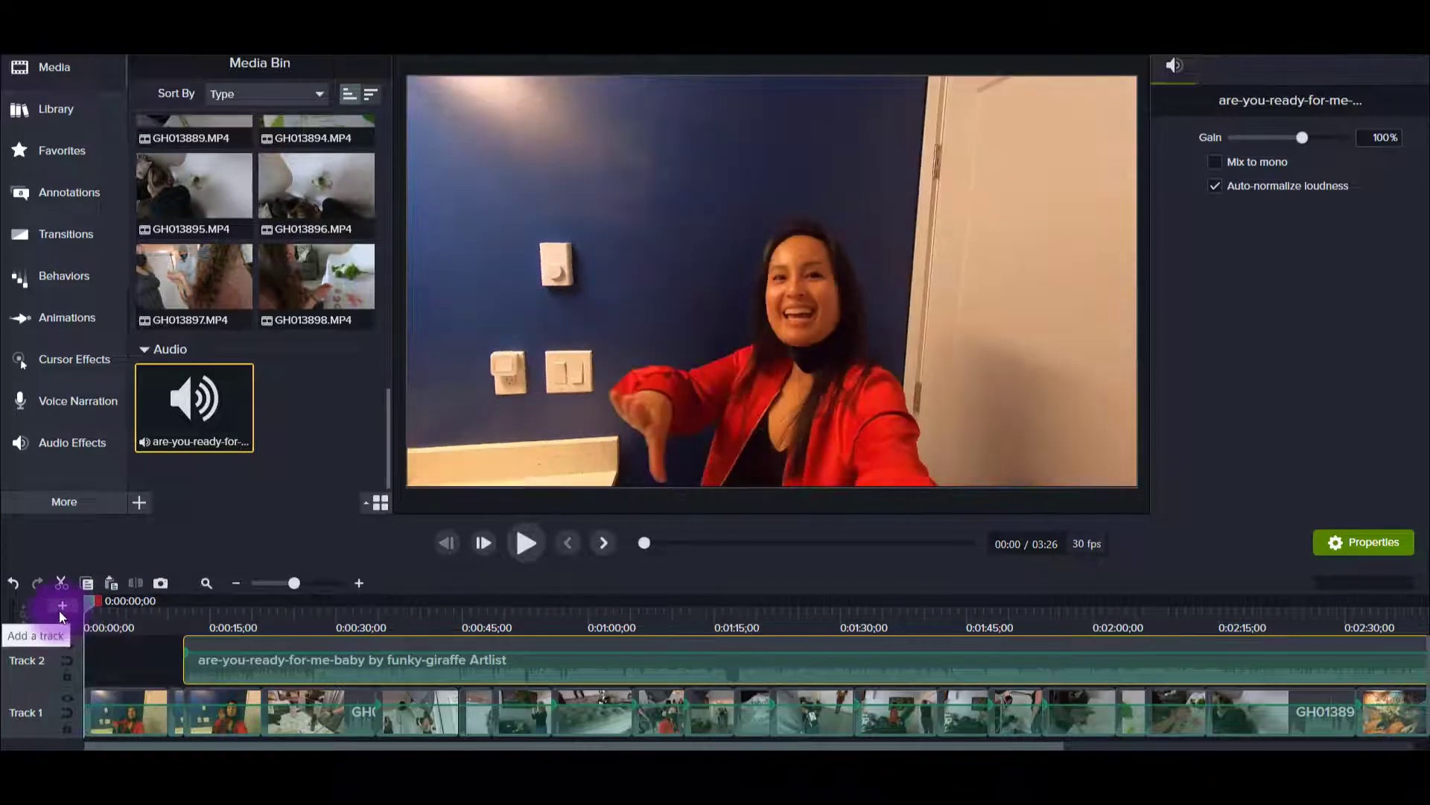
left_click_drag(207, 666, 289, 679)
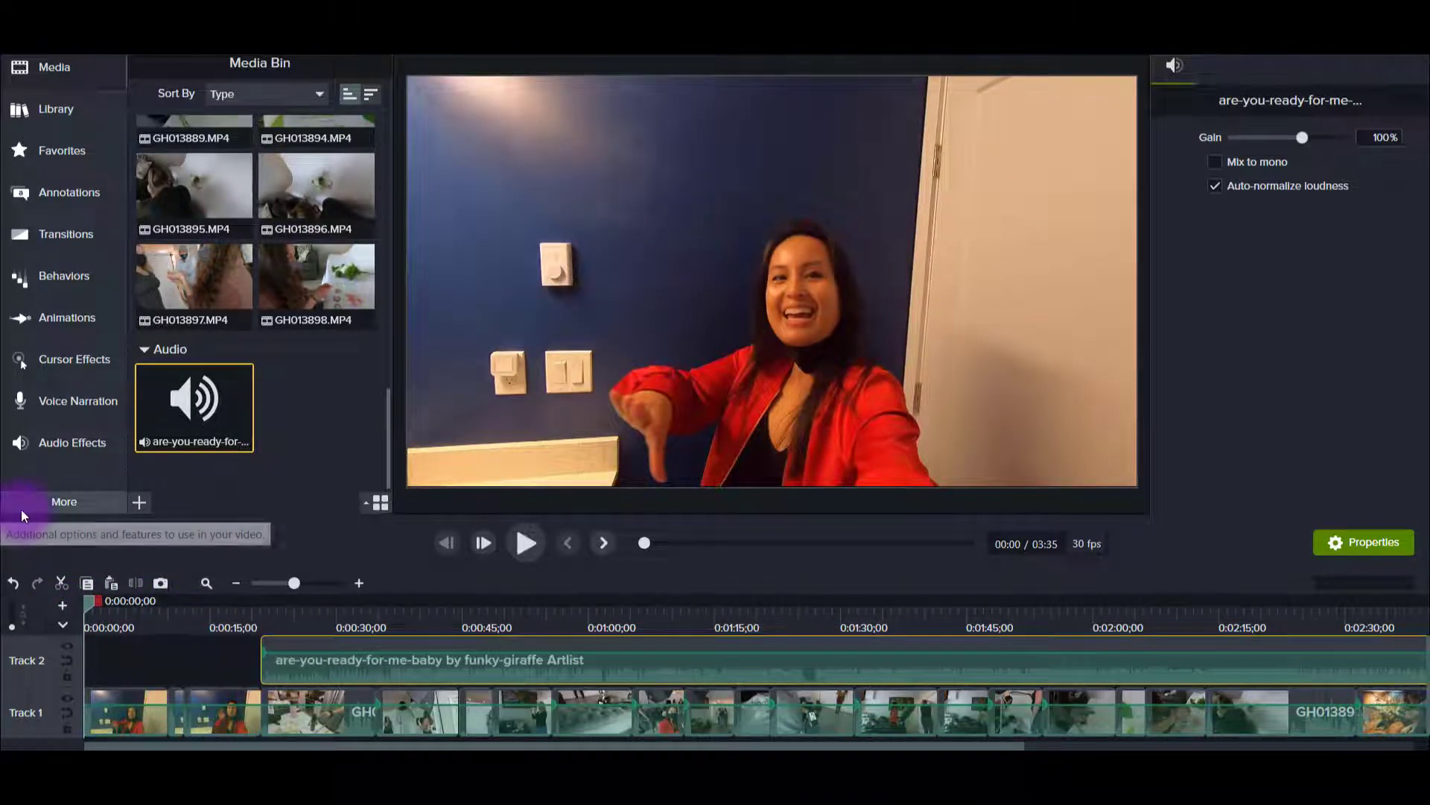
Play the project to hear the background music, then pause
key("space")
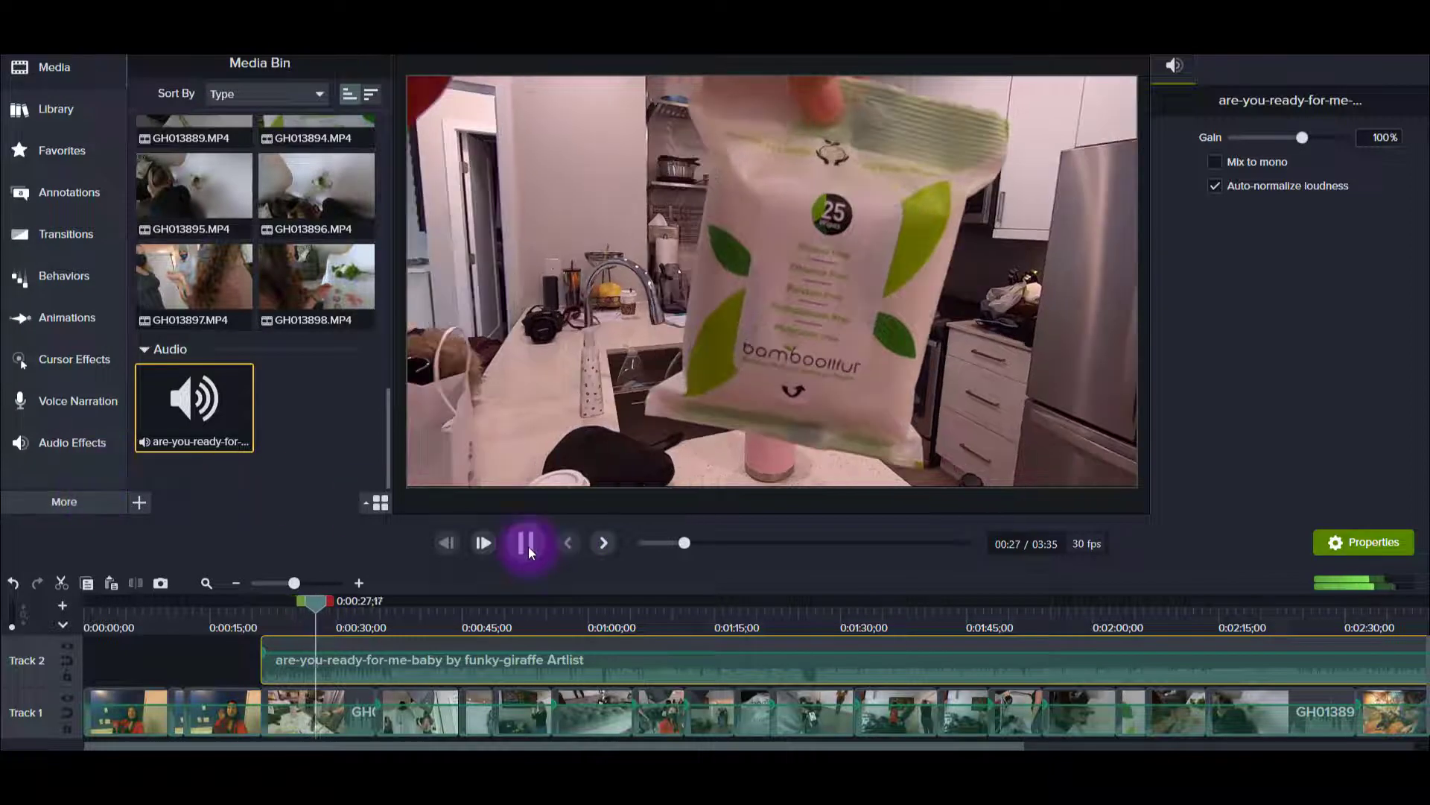
left_click(526, 542)
left_click(425, 606)
Move the music to start at 0:00:00 and replay the project from the beginning
left_click_drag(319, 668, 118, 635)
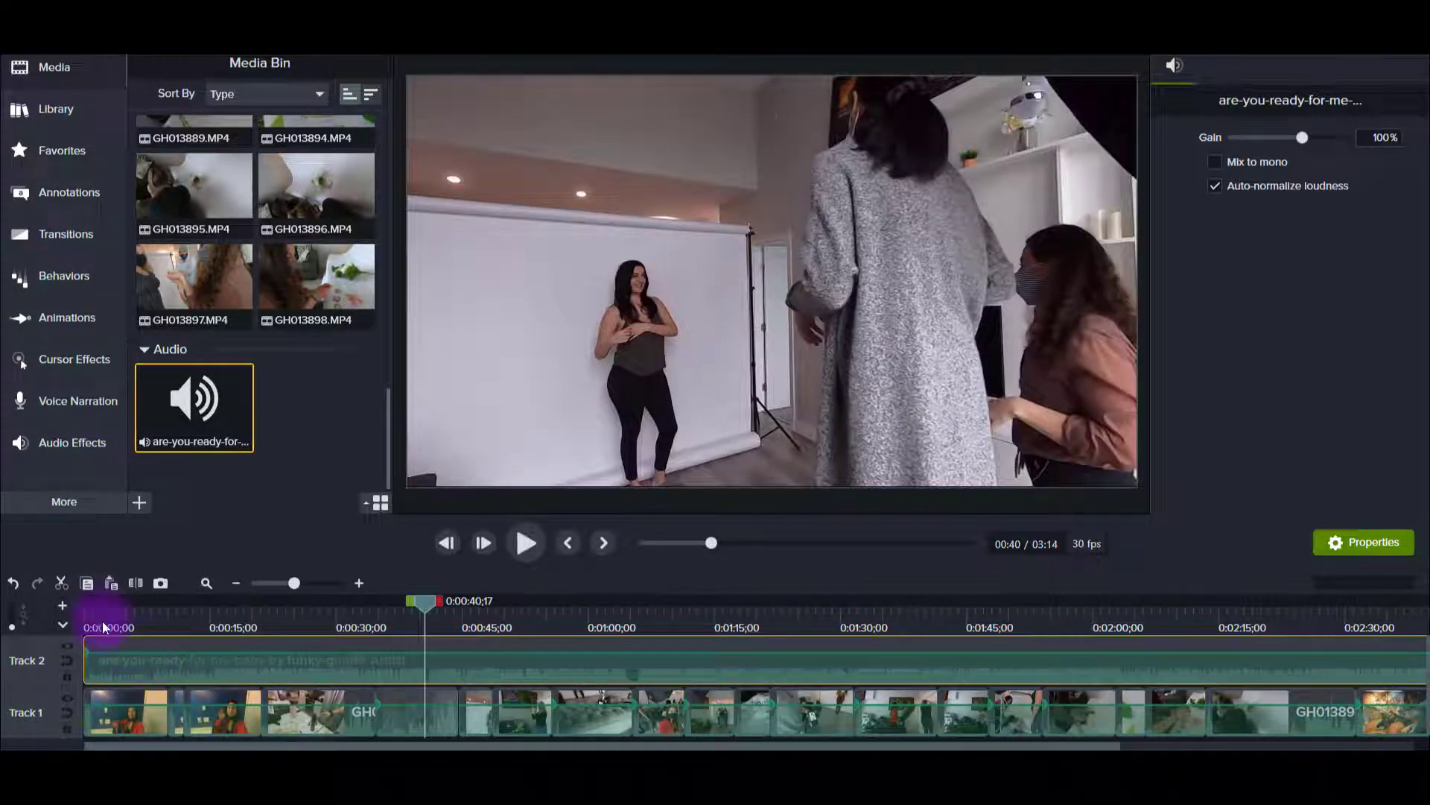
left_click(86, 621)
key("space")
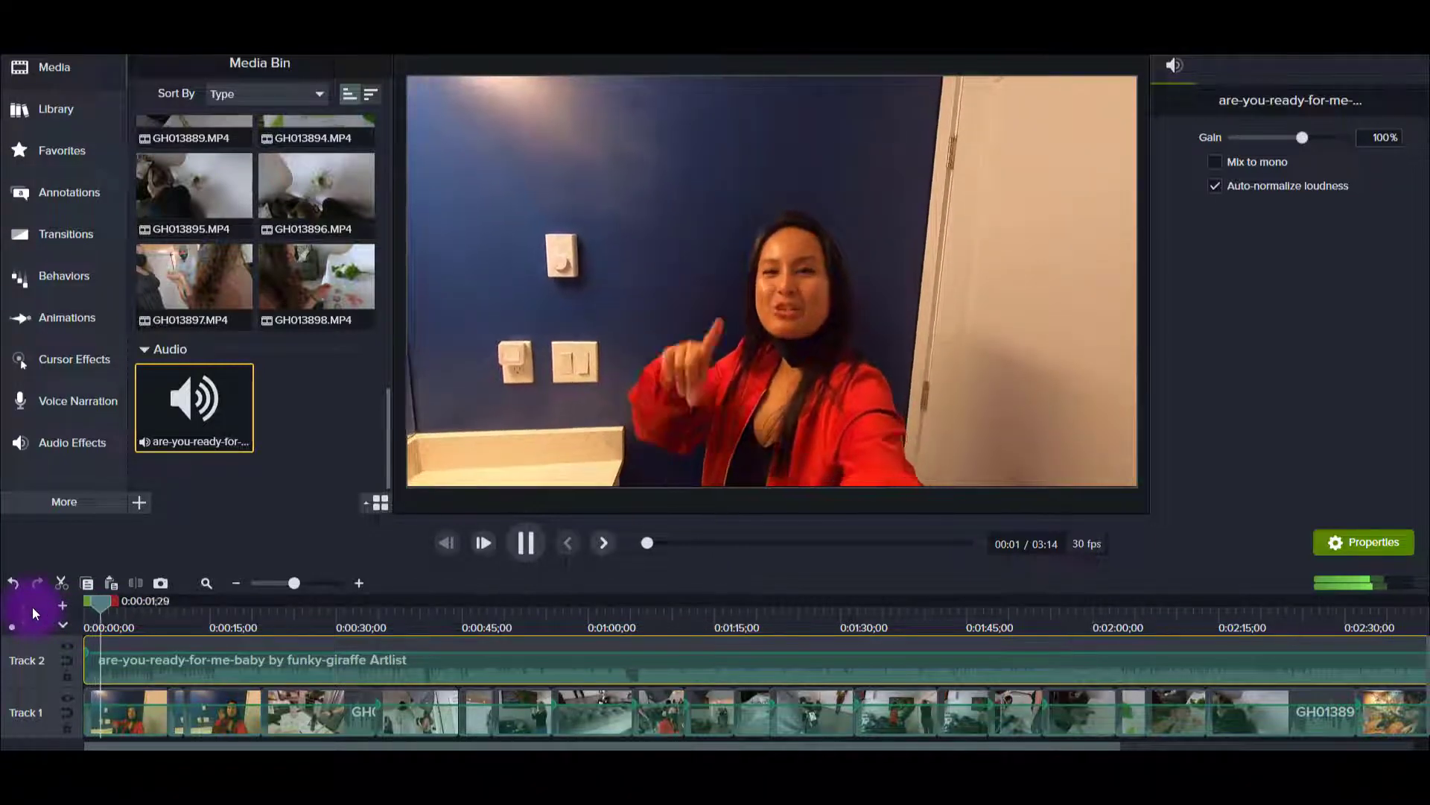
key("space")
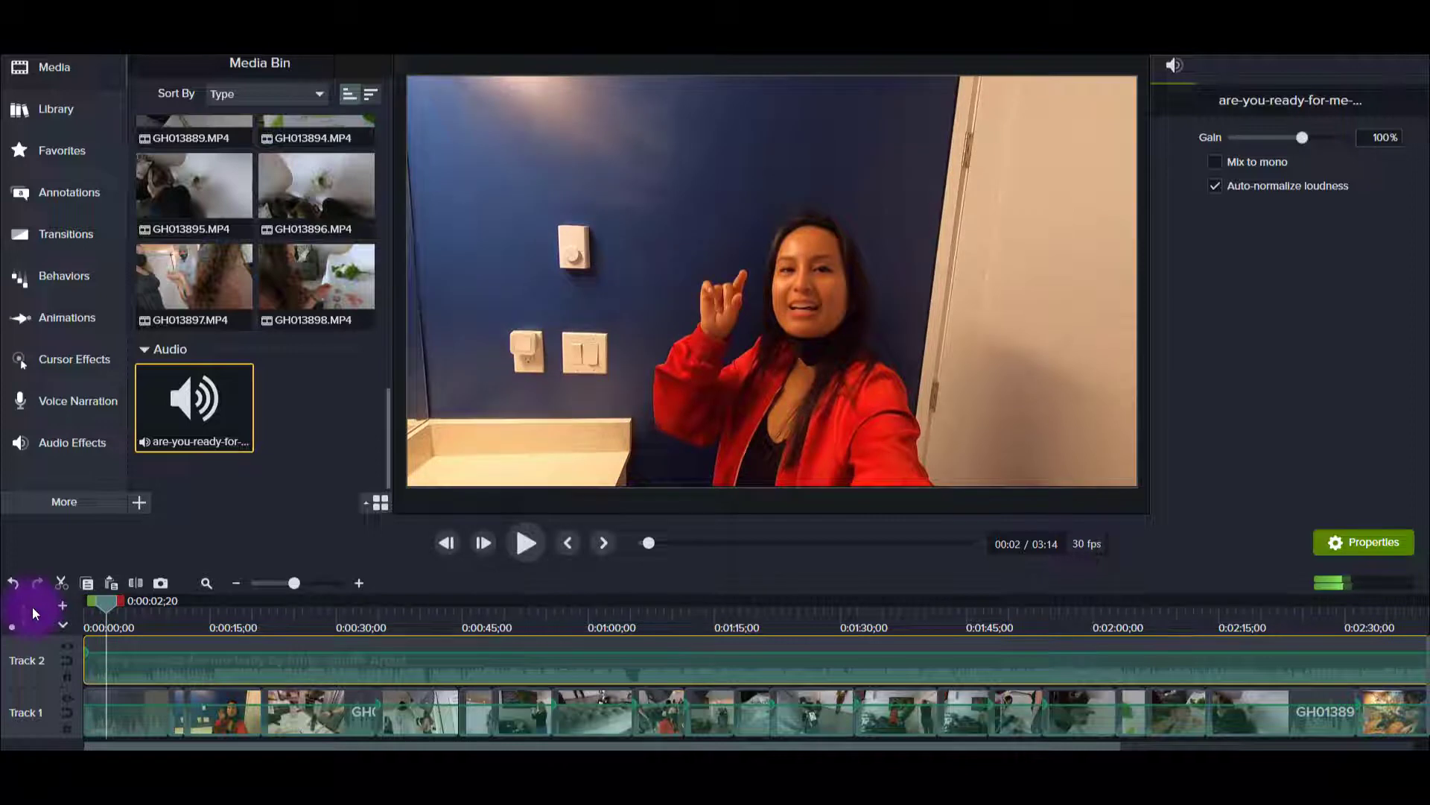
left_click_drag(406, 736, 641, 736)
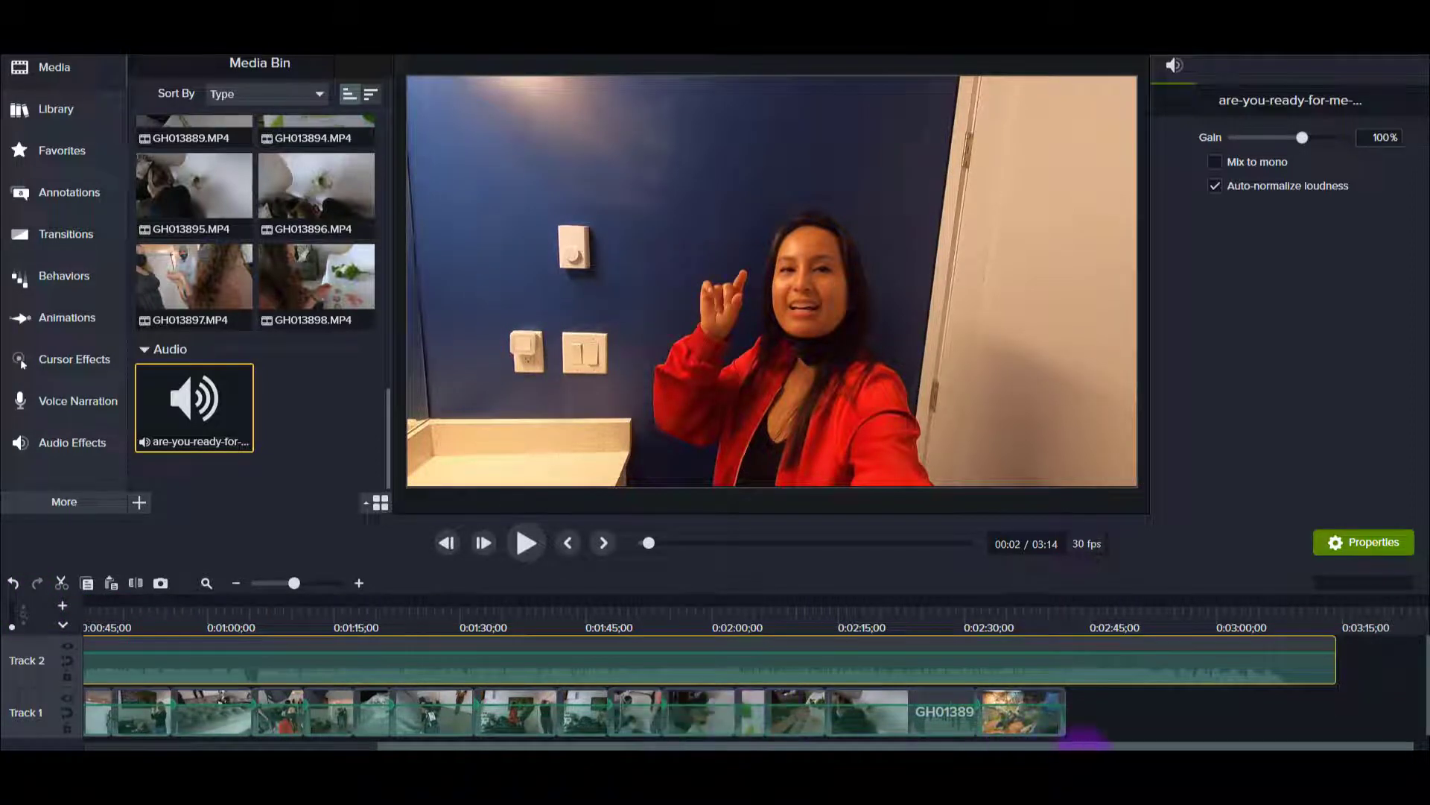
Select all 20 Track 1 vlog clips and apply the Emphasize audio effect from Favorites at 80%
left_click_drag(1120, 715, 38, 726)
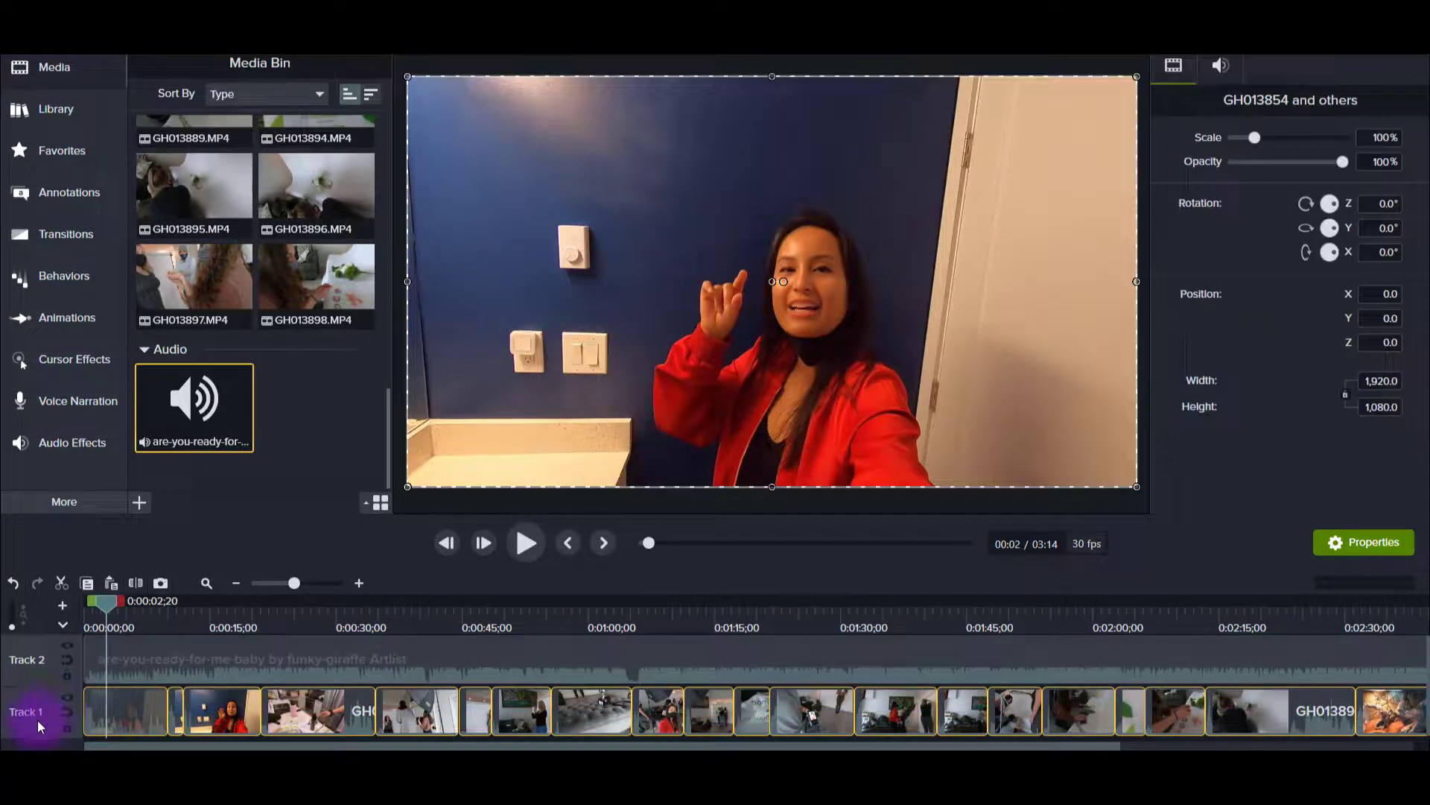
left_click(29, 145)
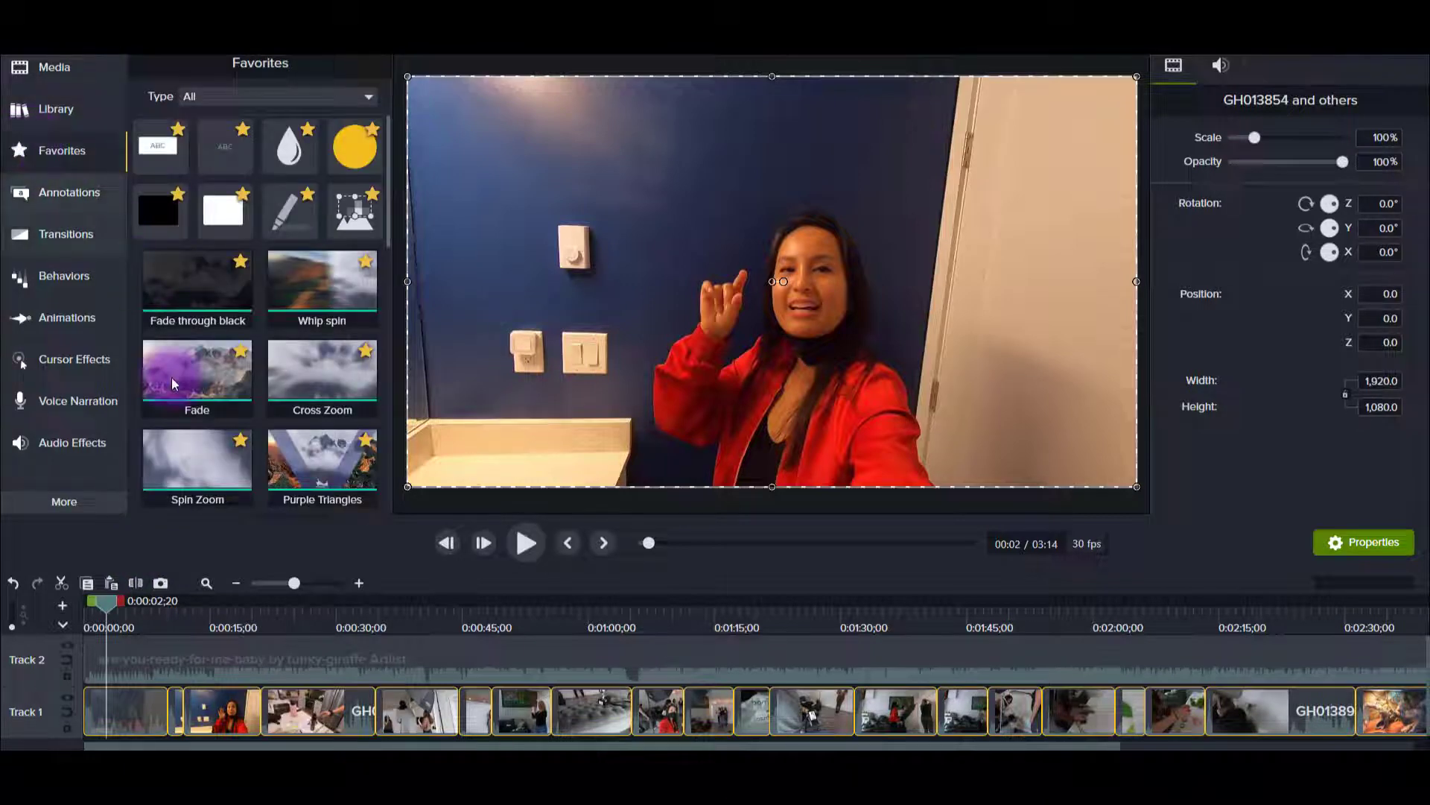
scroll(253, 457, "down", 1)
scroll(253, 457, "down", 8)
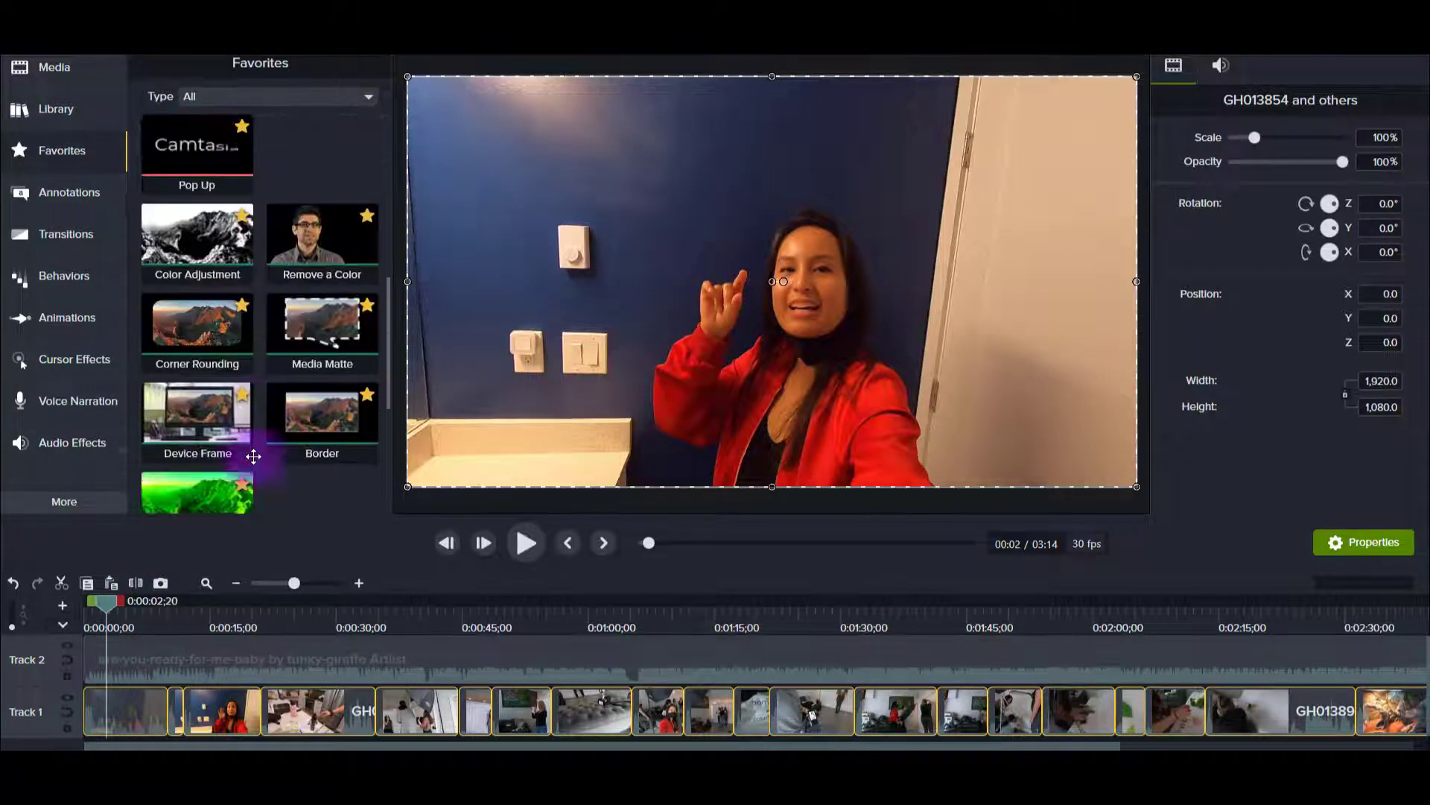
scroll(260, 455, "down", 1)
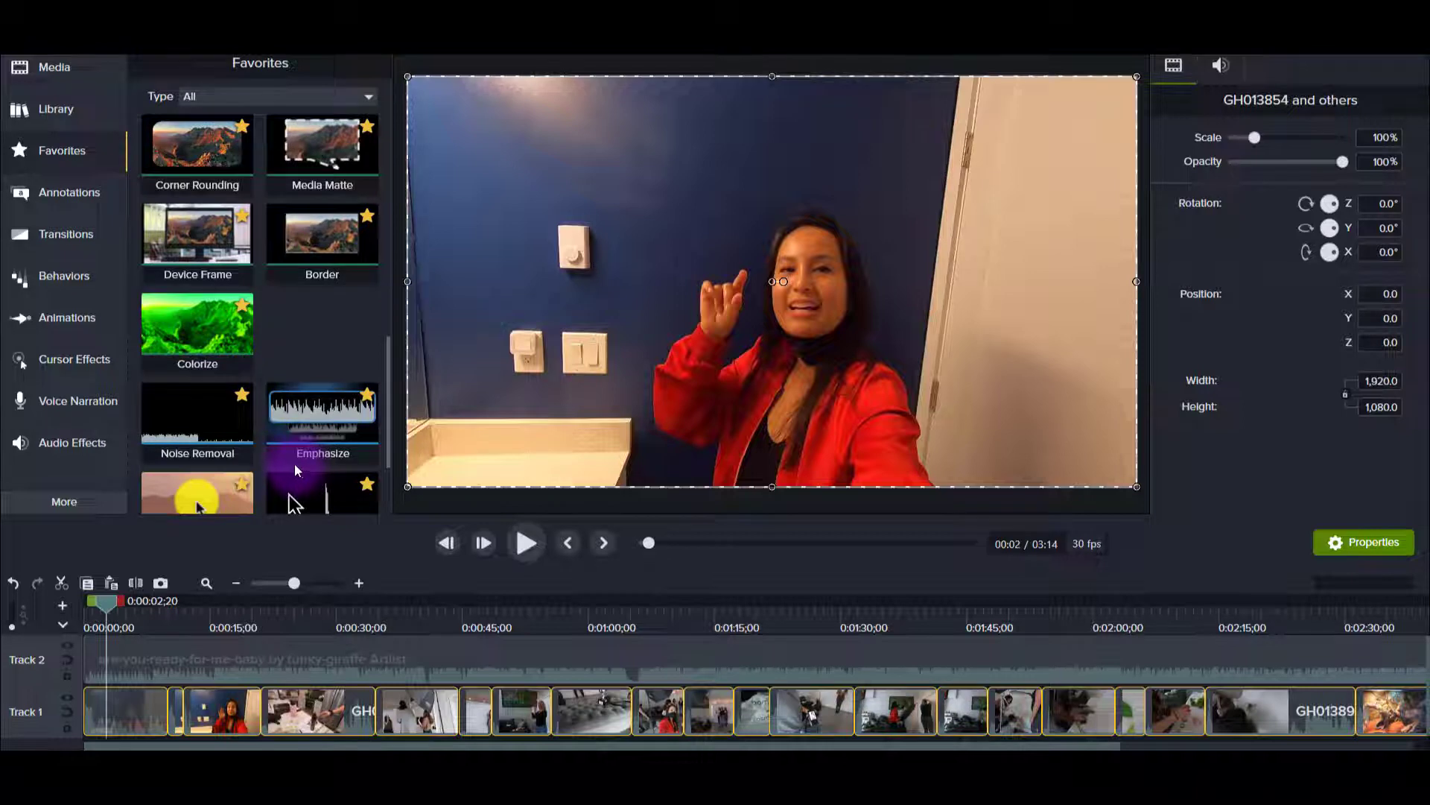
left_click_drag(293, 464, 118, 709)
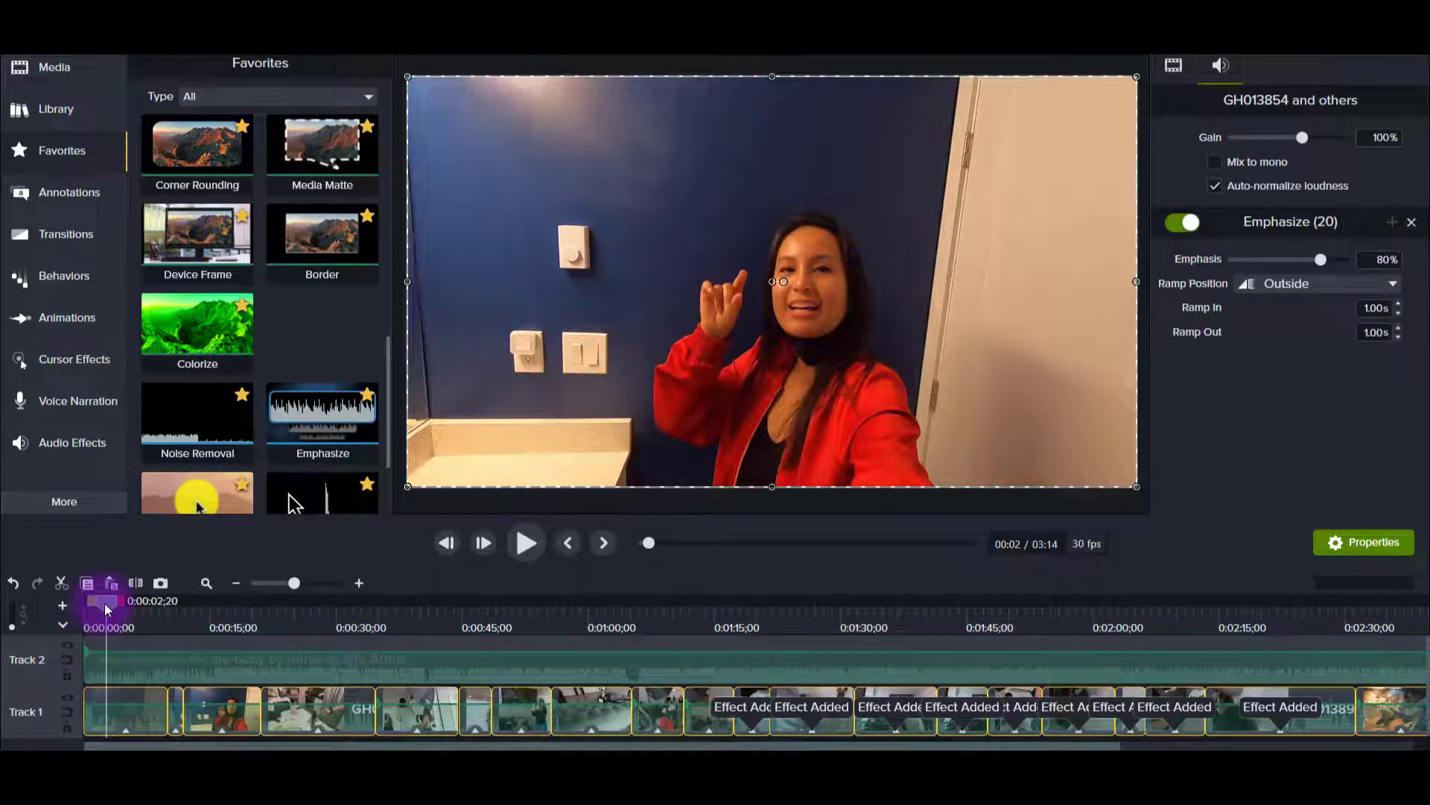
Play the project from the start to hear the emphasized audio, pausing and resuming the preview
left_click_drag(107, 610, 35, 603)
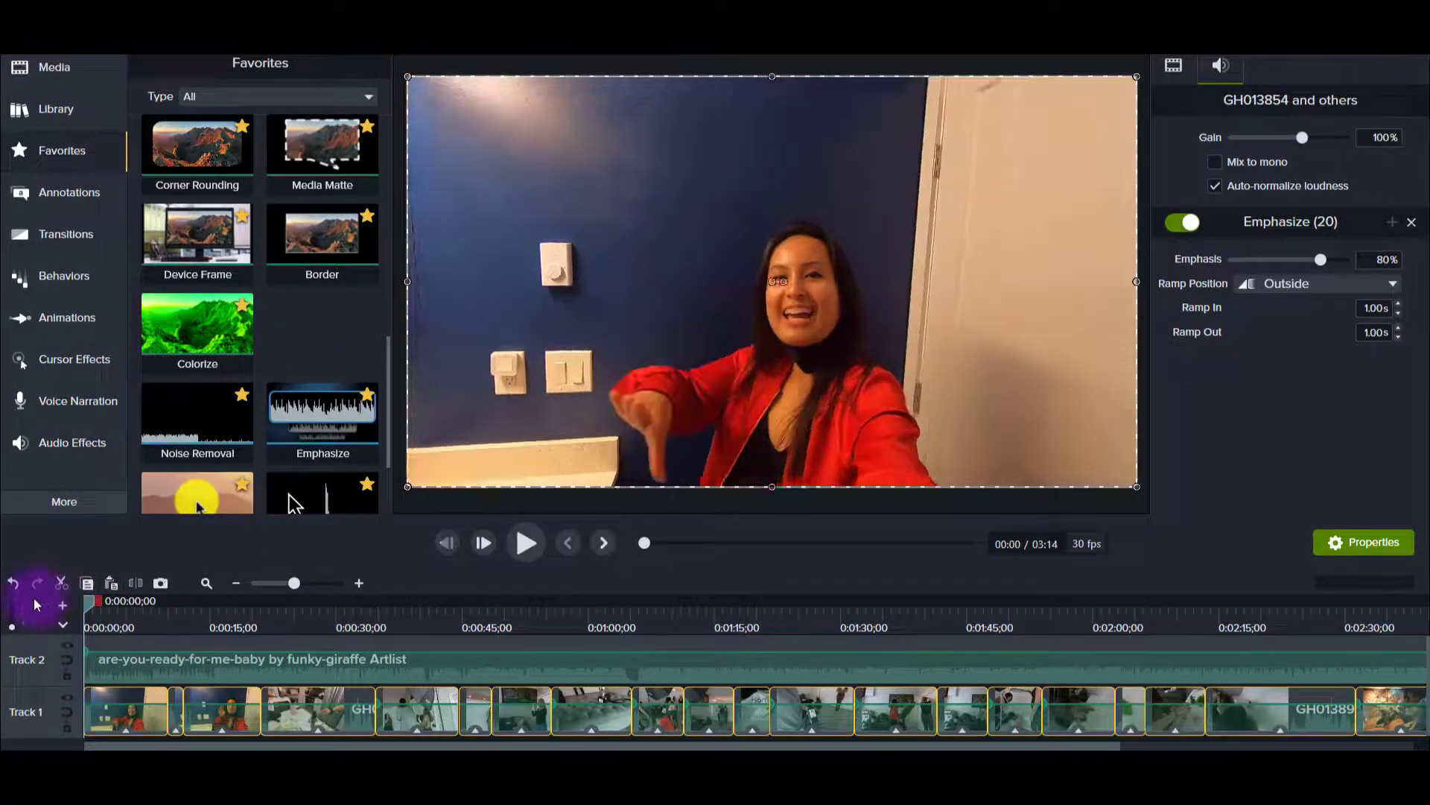
key("space")
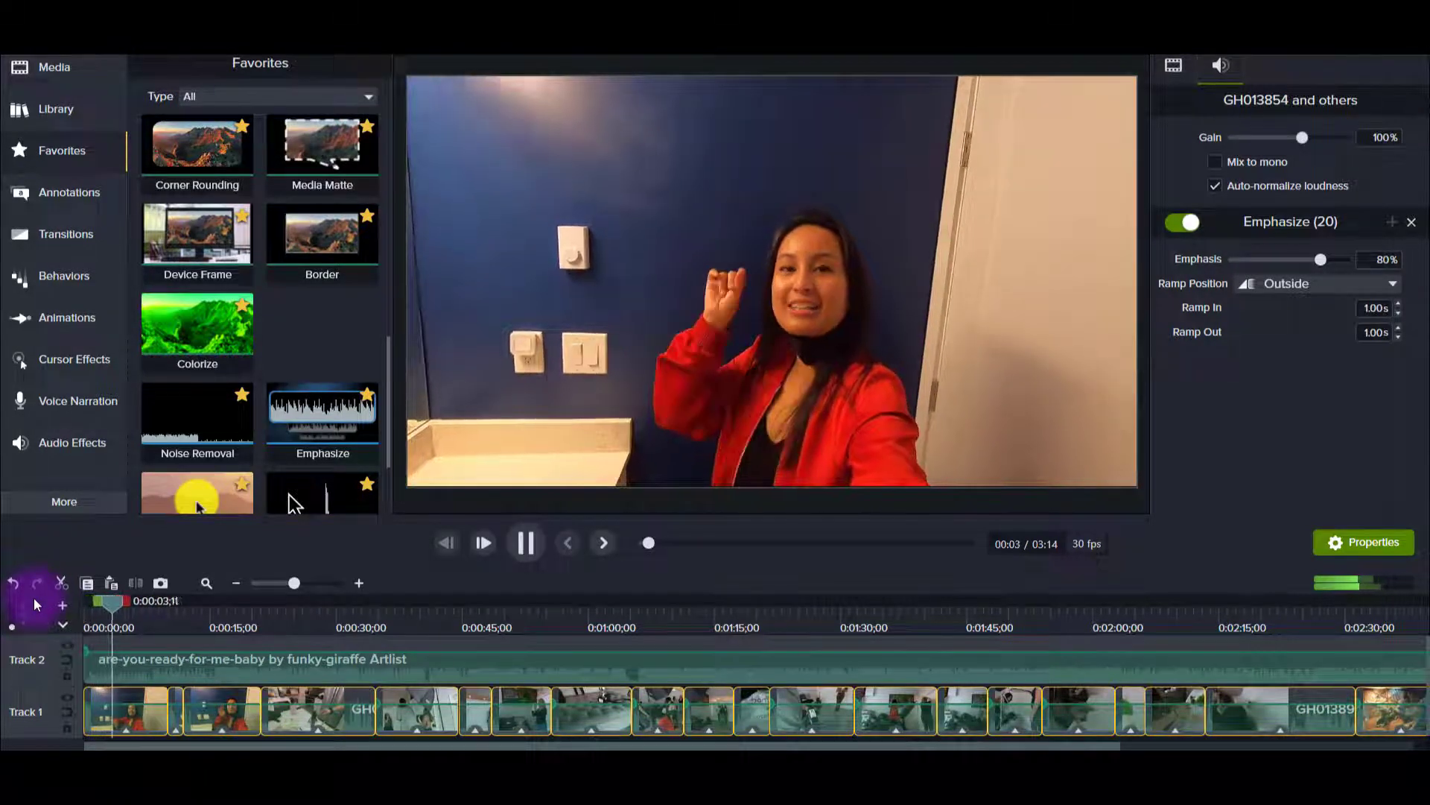
left_click(526, 542)
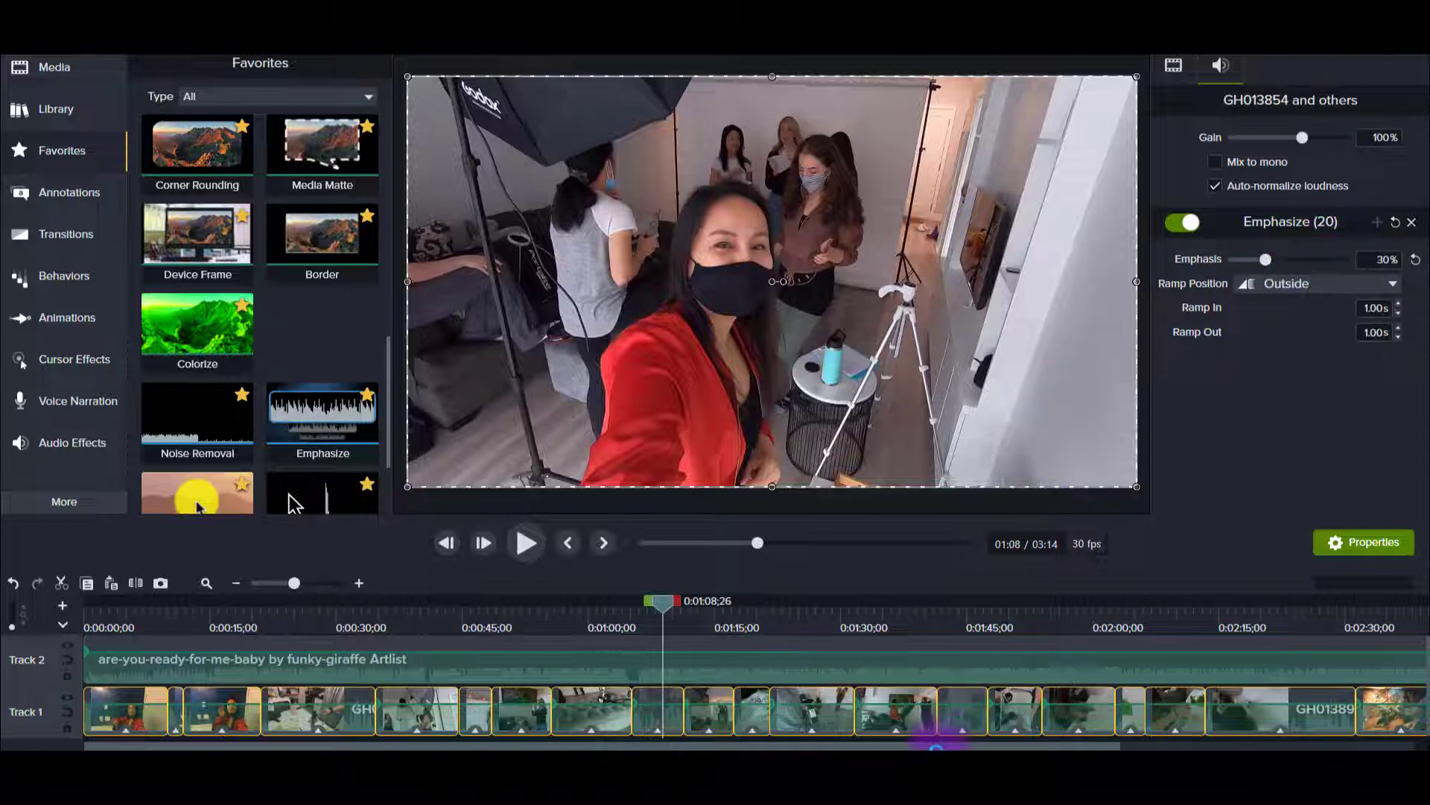
left_click(532, 545)
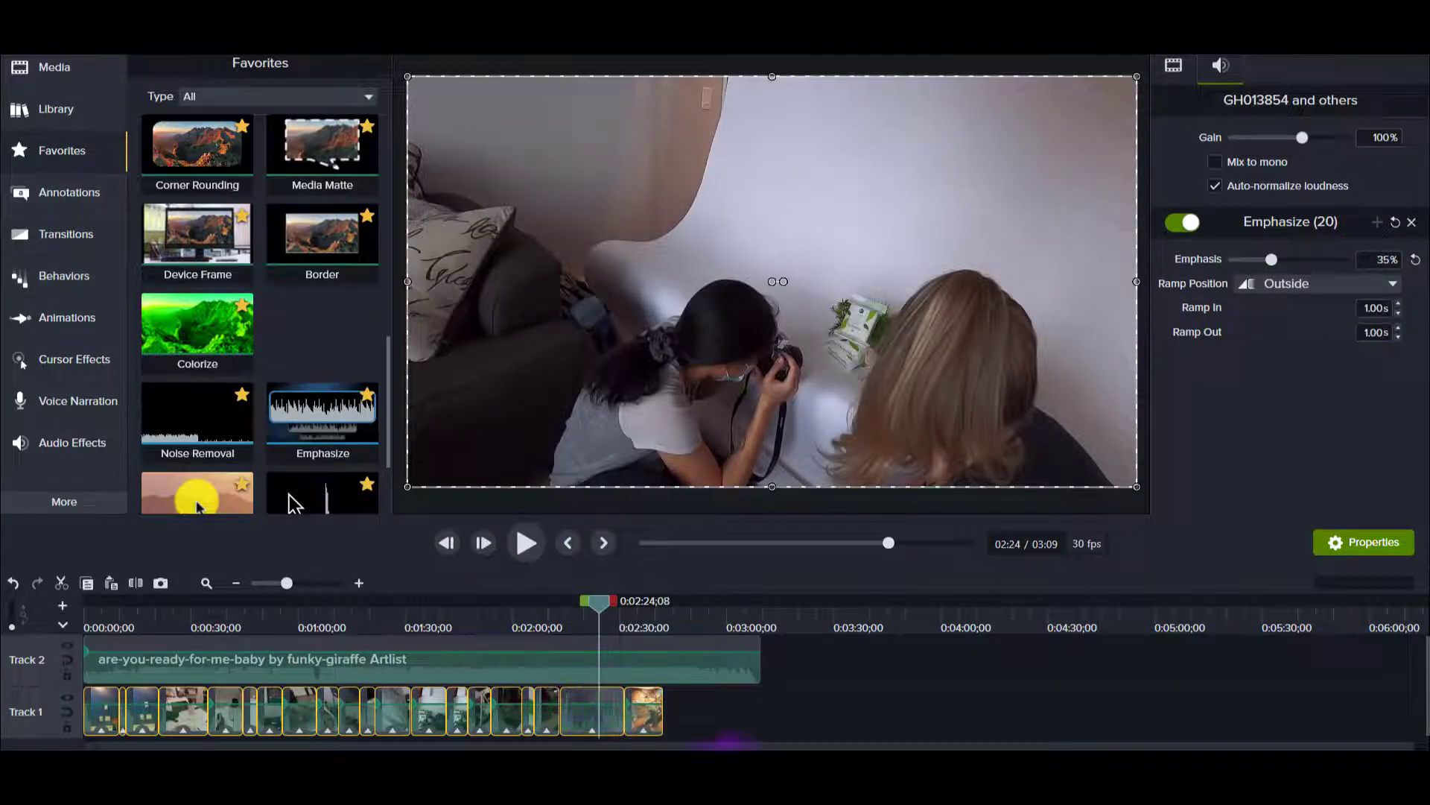
Deselect all clips on the timeline
left_click(715, 708)
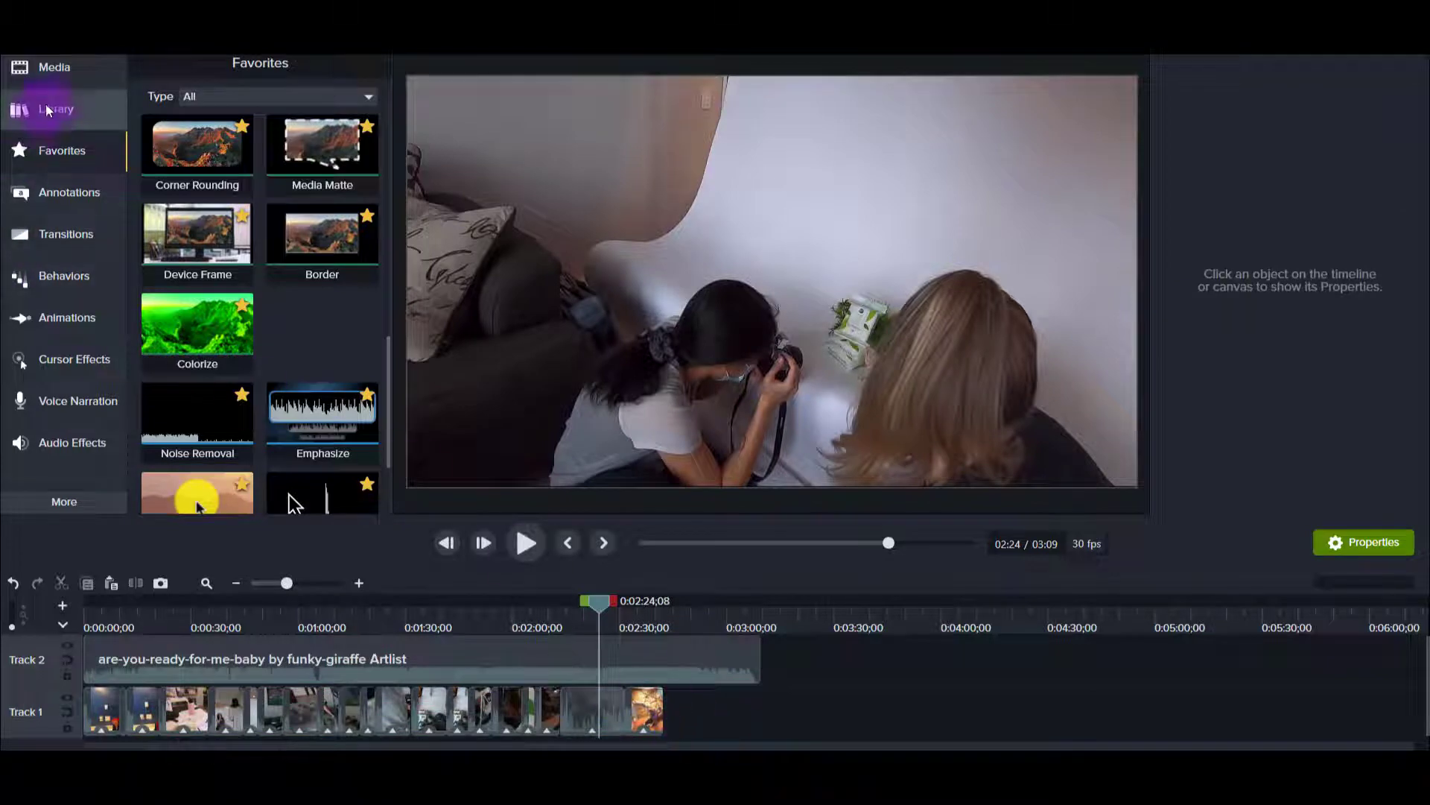
scroll(209, 327, "up", 5)
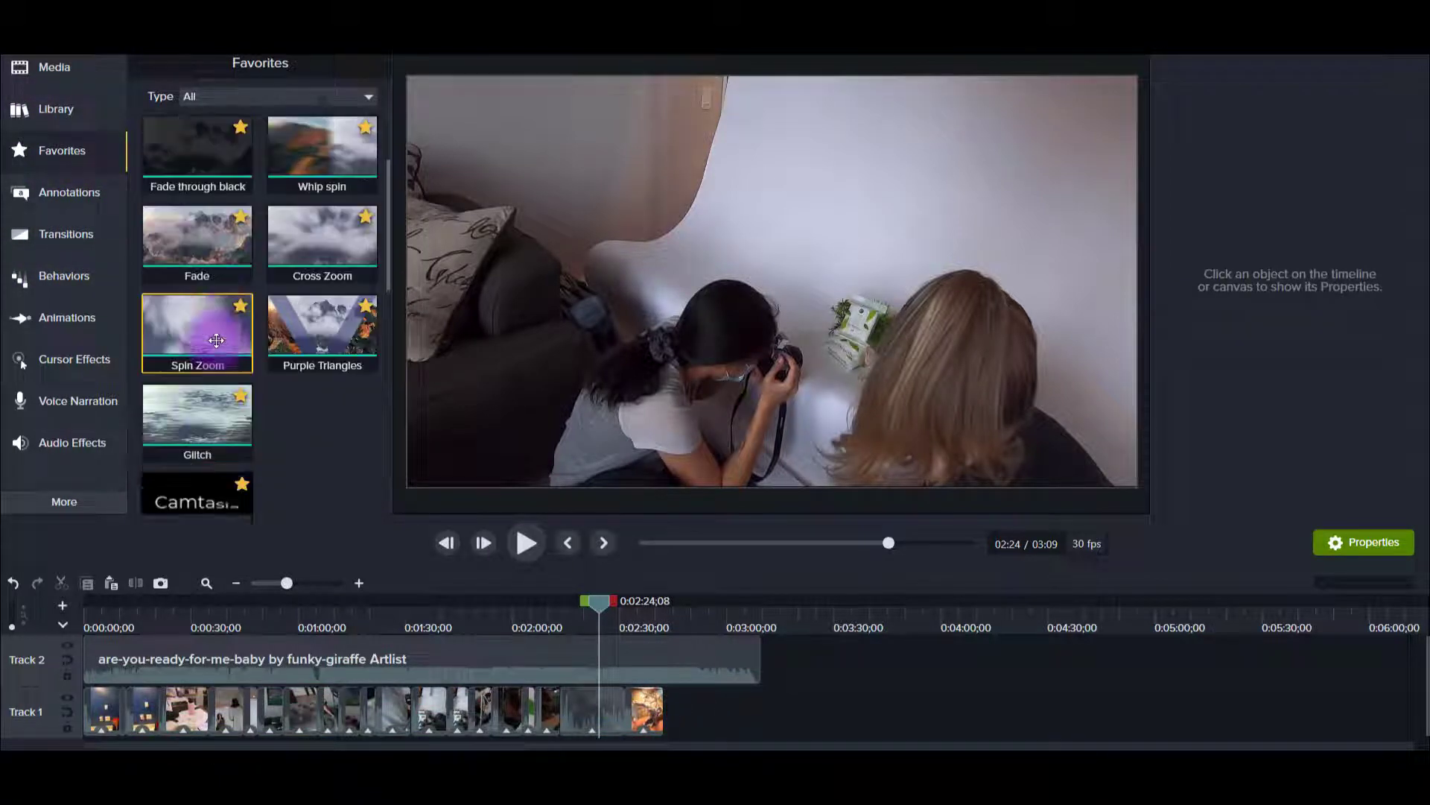
scroll(216, 341, "up", 3)
Add an ABC callout from Favorites after the last Track 1 clip and move the playhead onto it
mouse_move(216, 150)
left_mouse_down()
mouse_move(652, 619)
mouse_move(674, 719)
mouse_move(767, 717)
left_mouse_up()
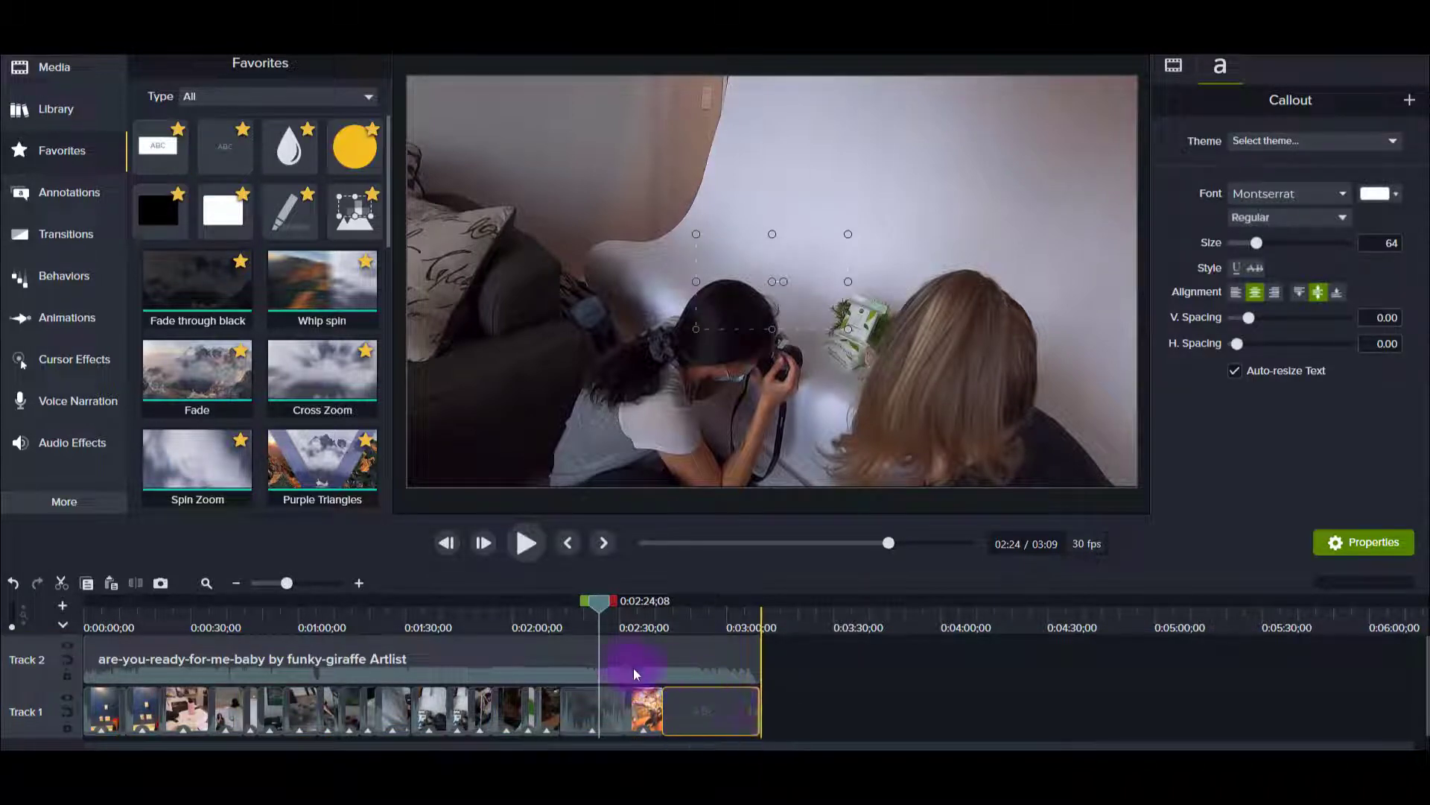
left_click(665, 601)
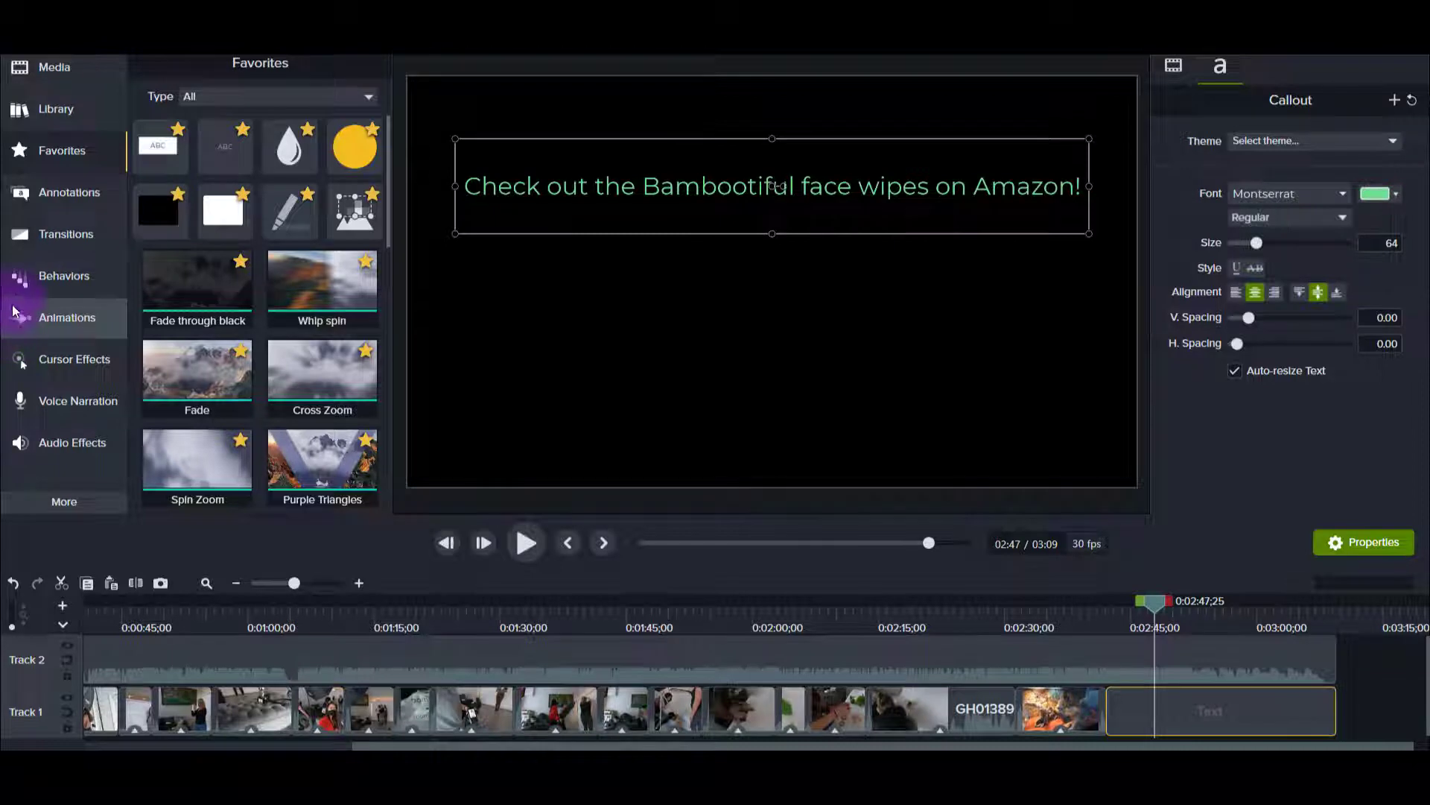
Add the Sliding behavior to the caption clip and choose the Pulsate style for while it's on screen
left_click(53, 268)
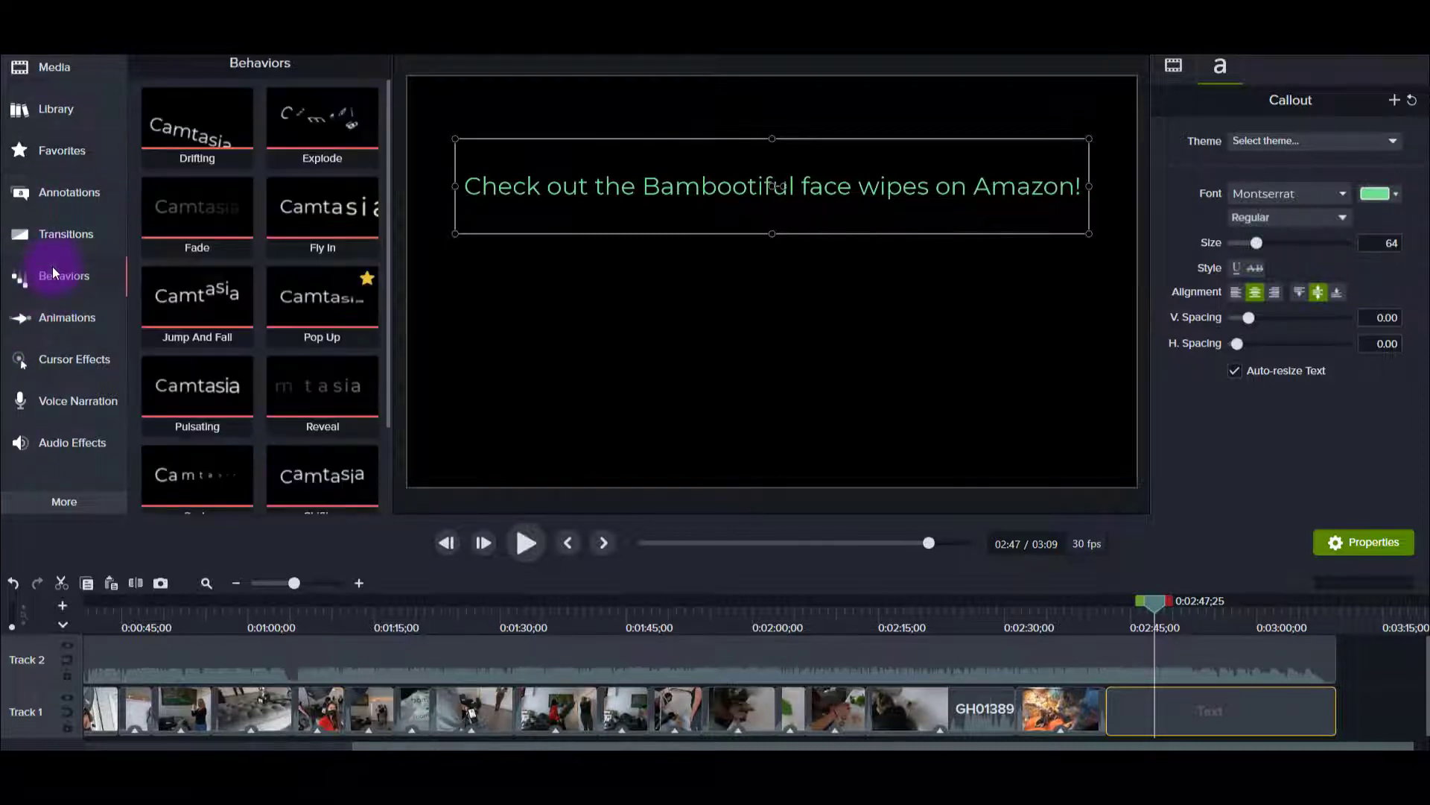
scroll(295, 344, "down", 2)
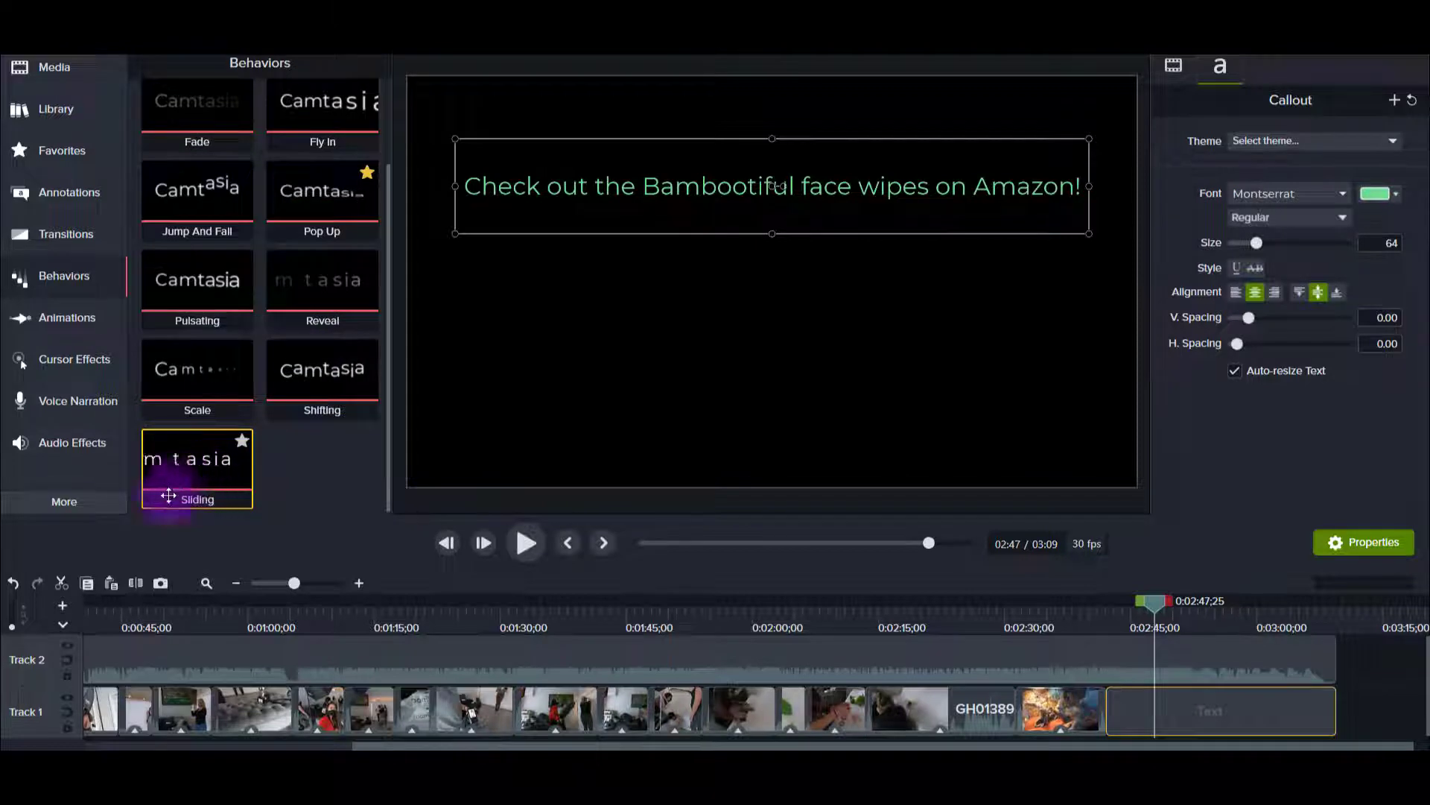
left_click_drag(169, 495, 1131, 710)
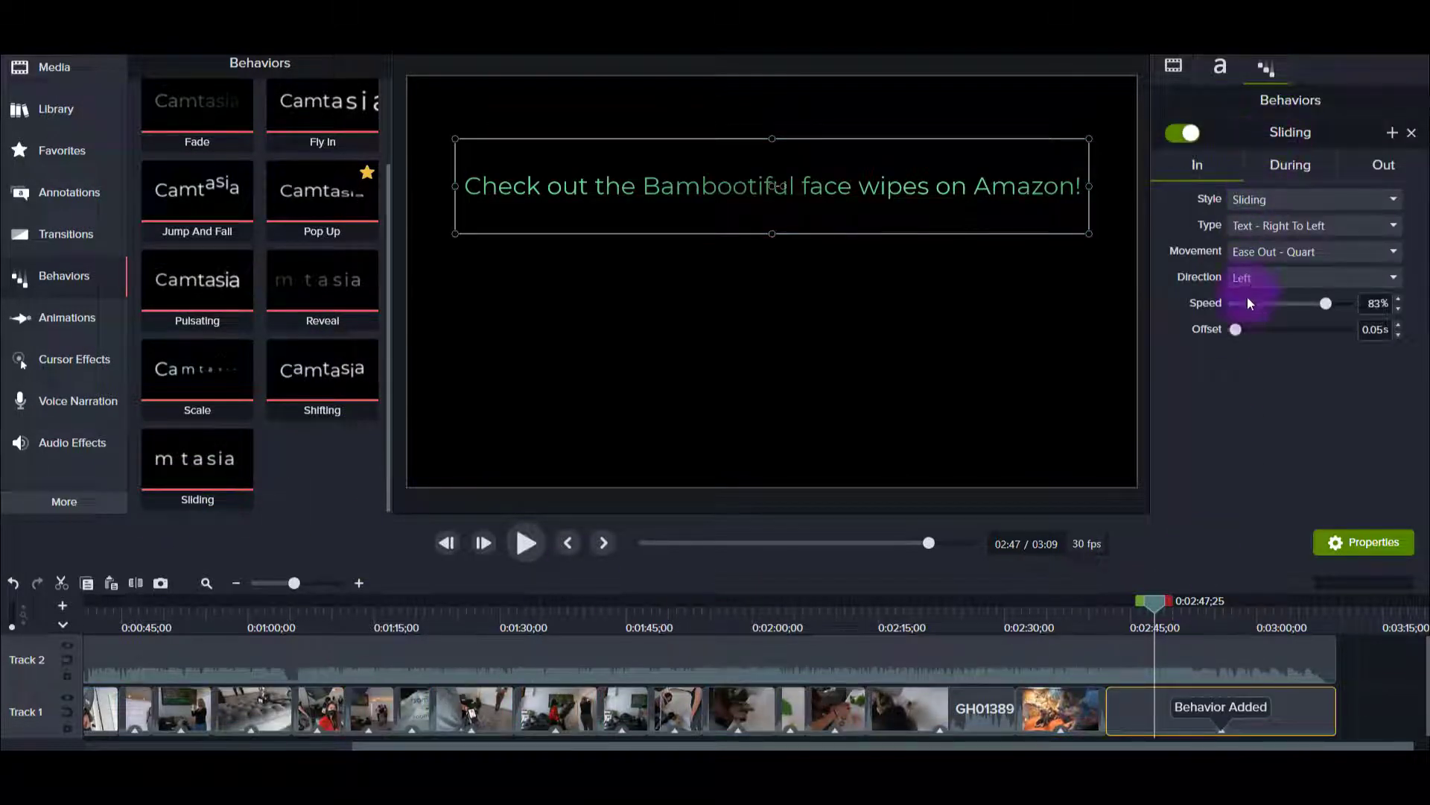
left_click(1250, 282)
left_click(1251, 298)
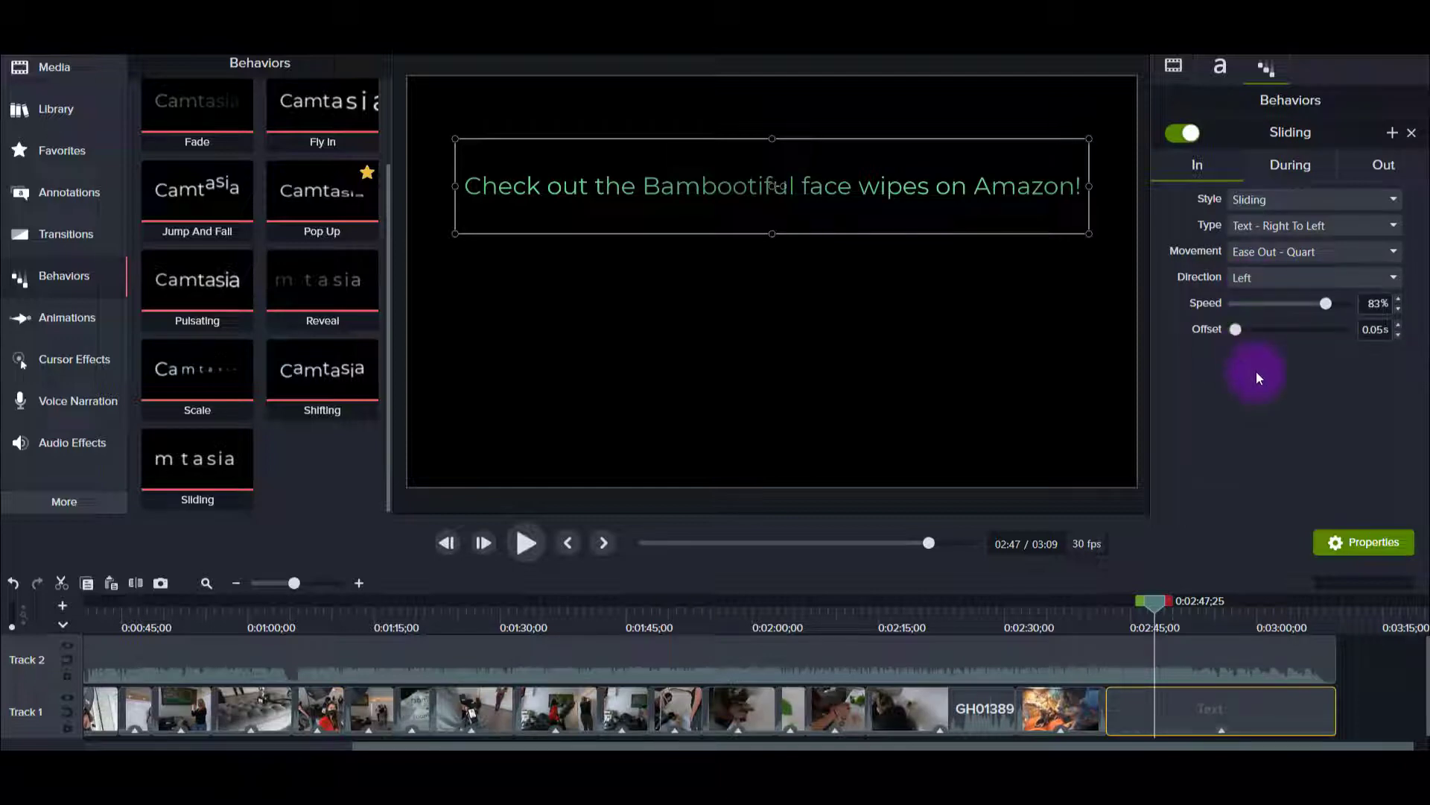
left_click(1281, 167)
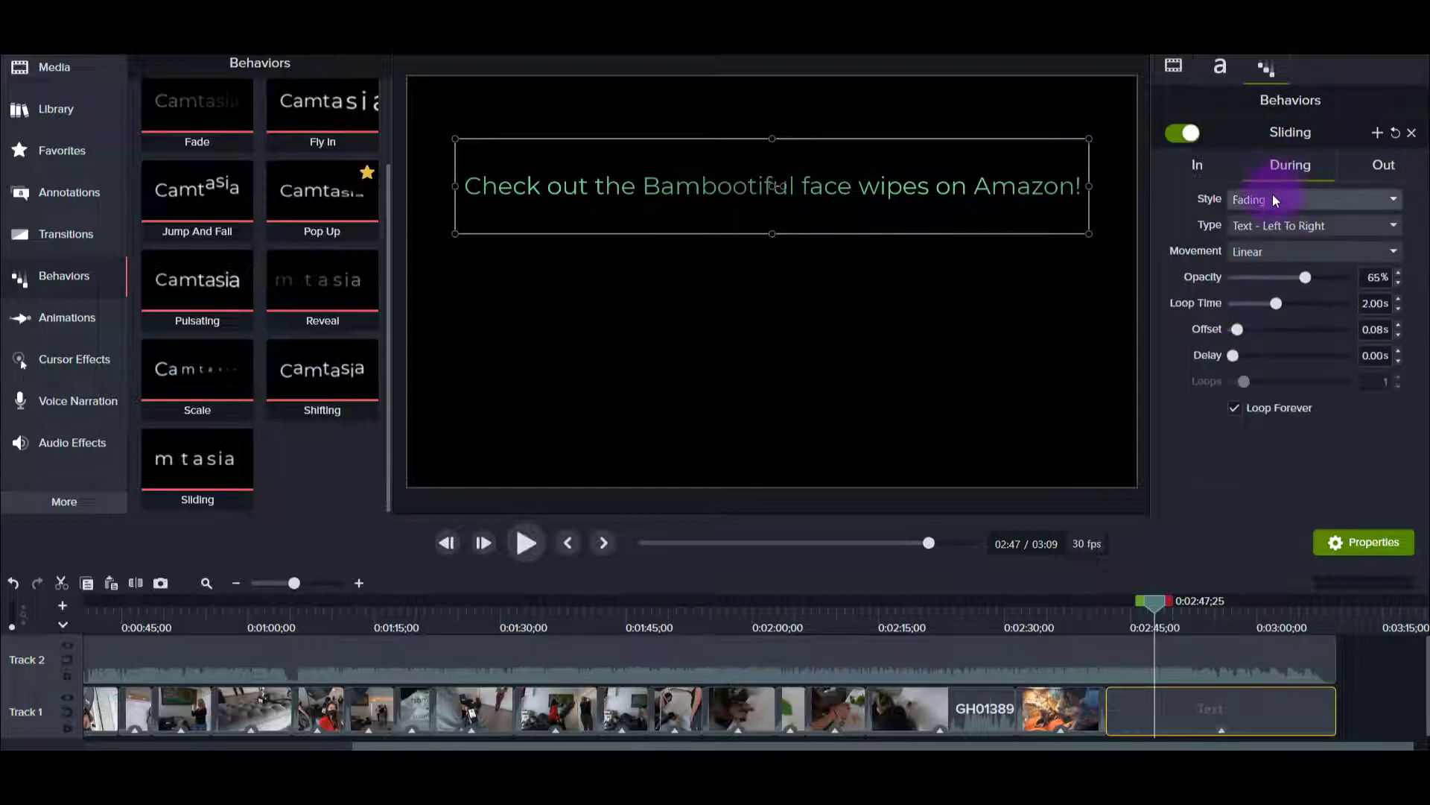
left_click(1273, 200)
left_click(1250, 339)
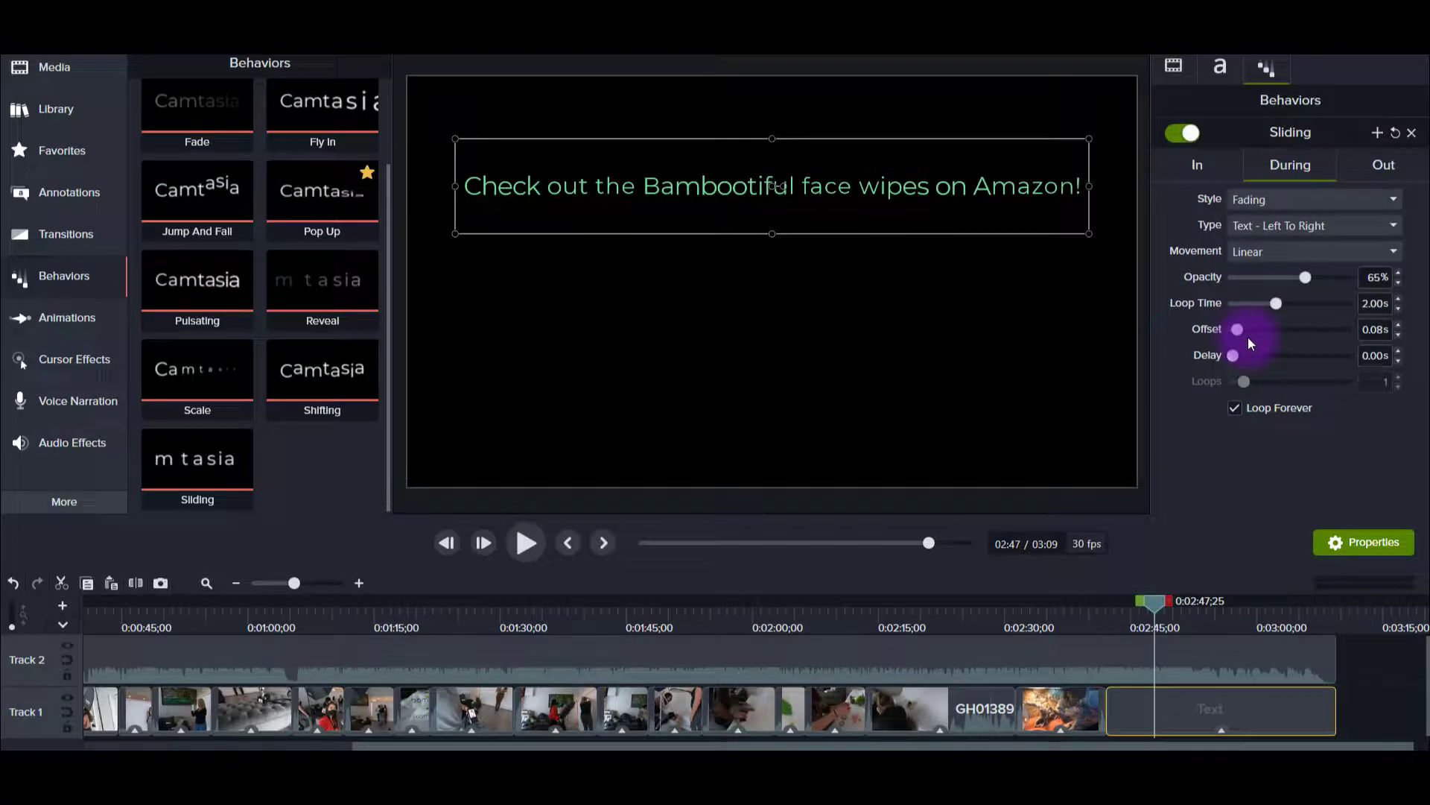
Preview the caption animation, then make it slide in from the top at 91% speed
left_click(1093, 601)
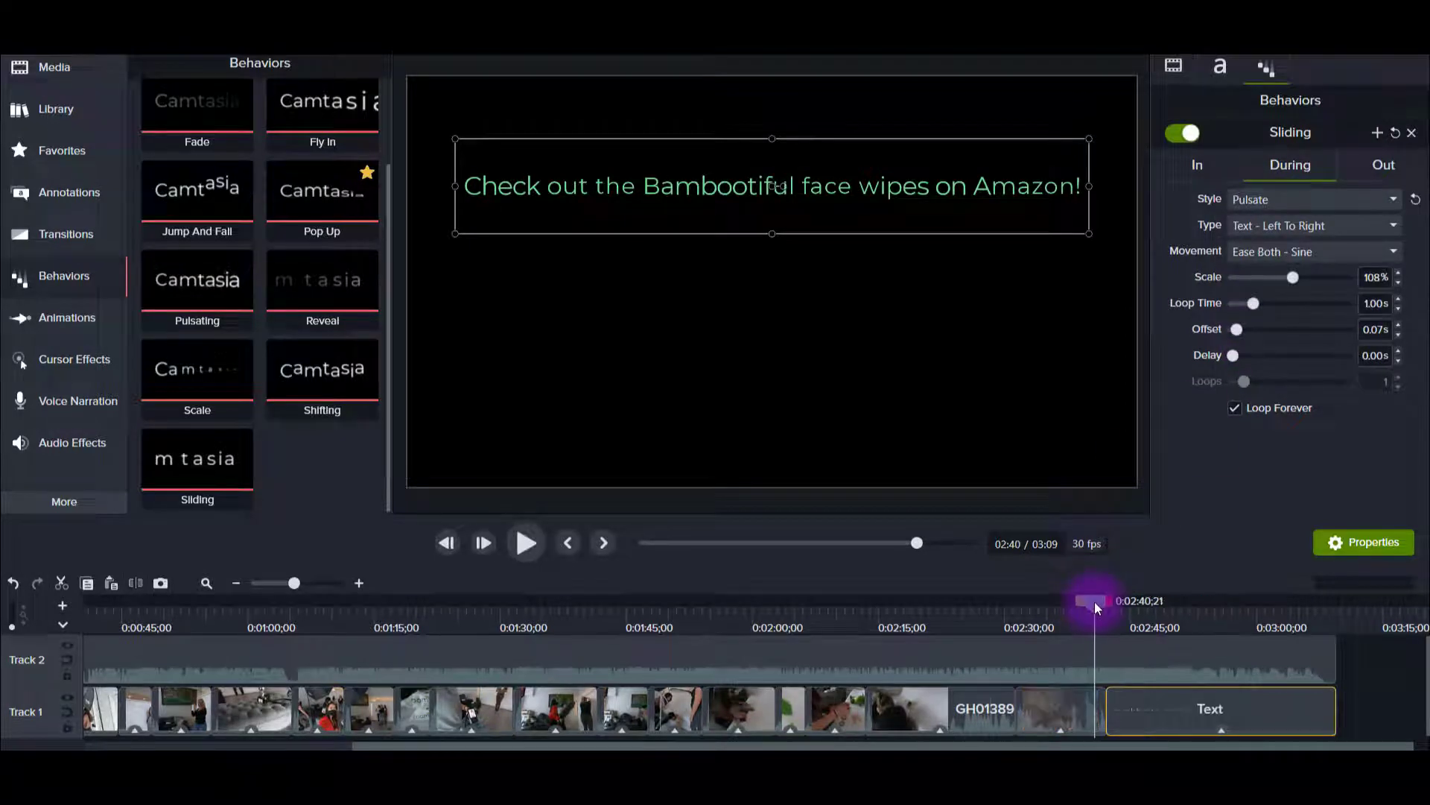
key("space")
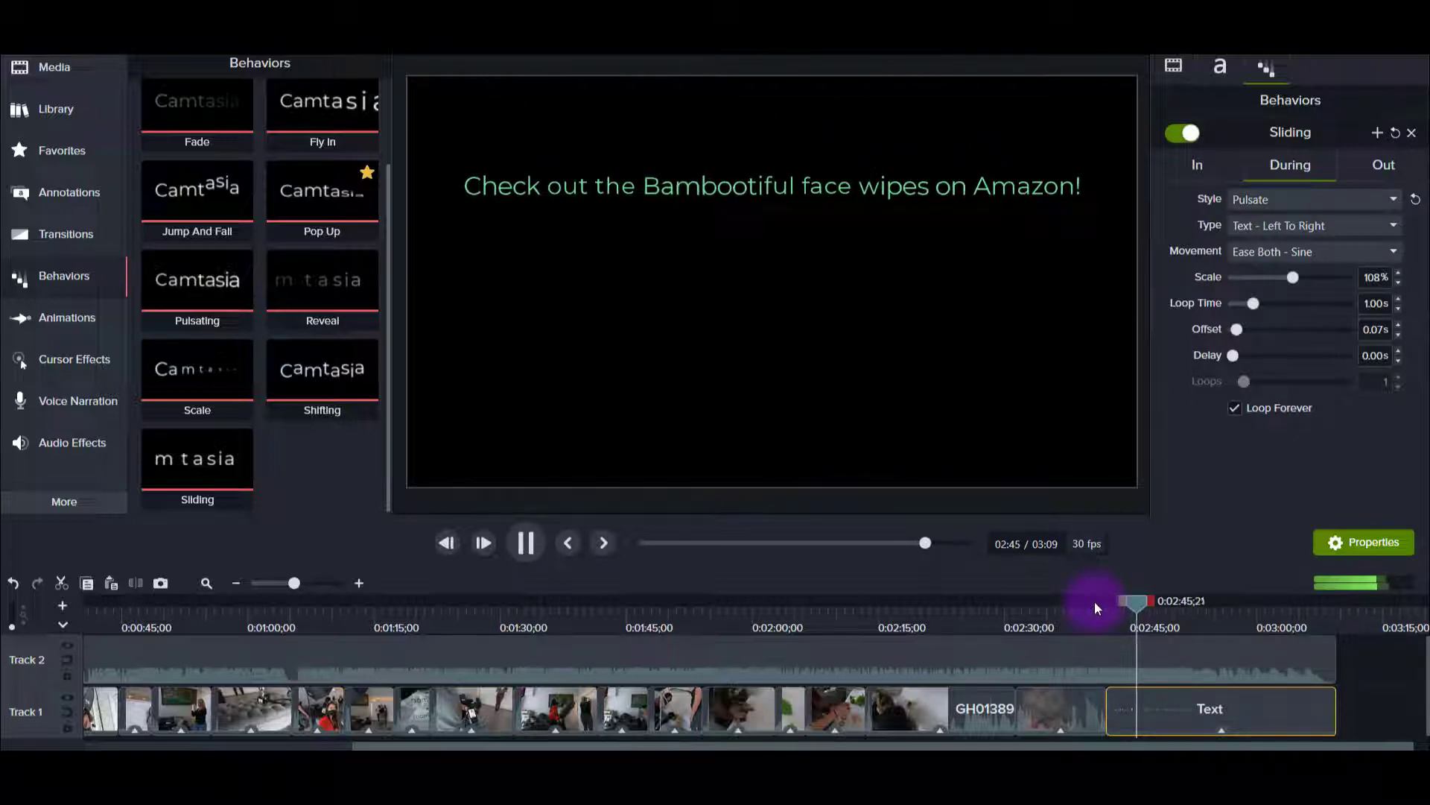
key("space")
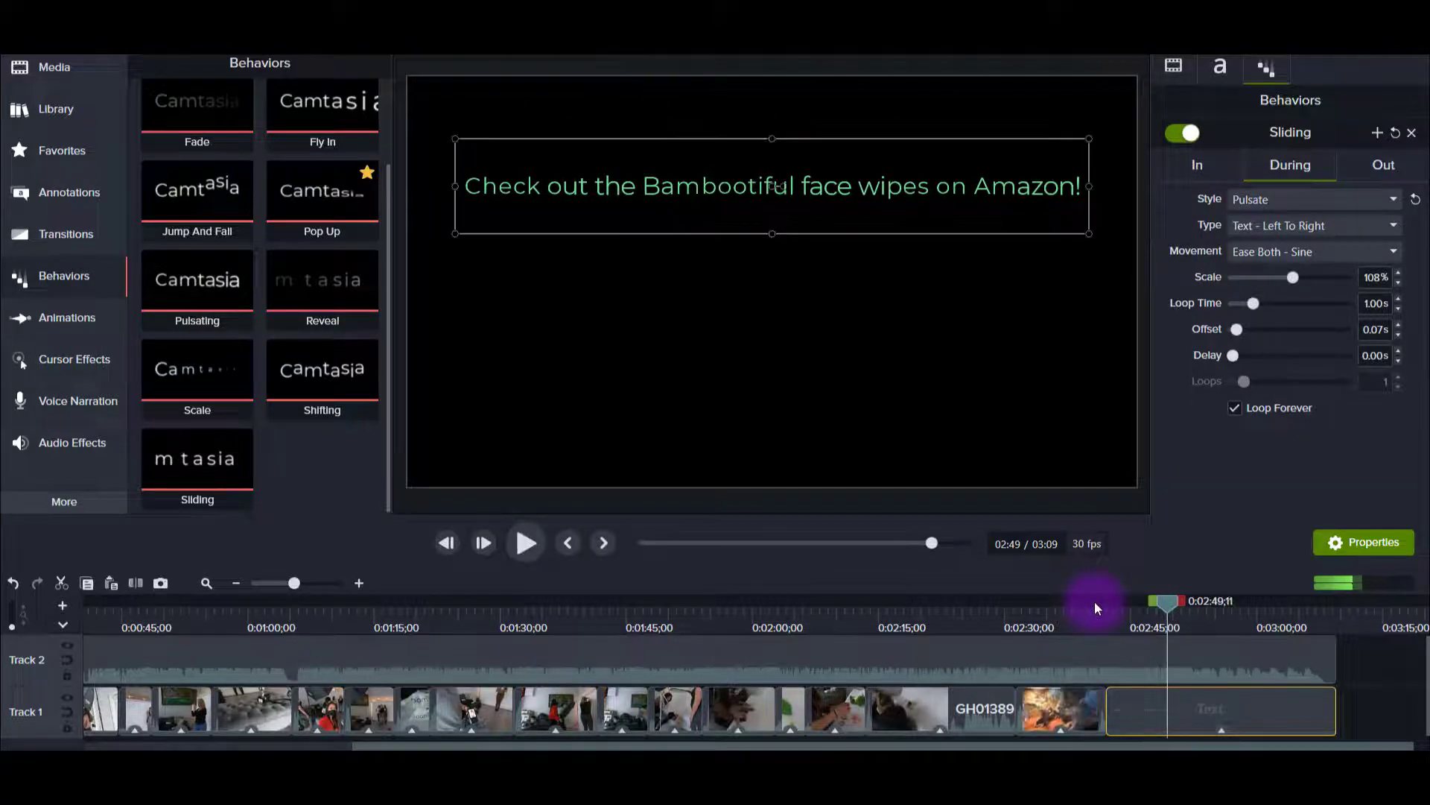
left_click(1202, 163)
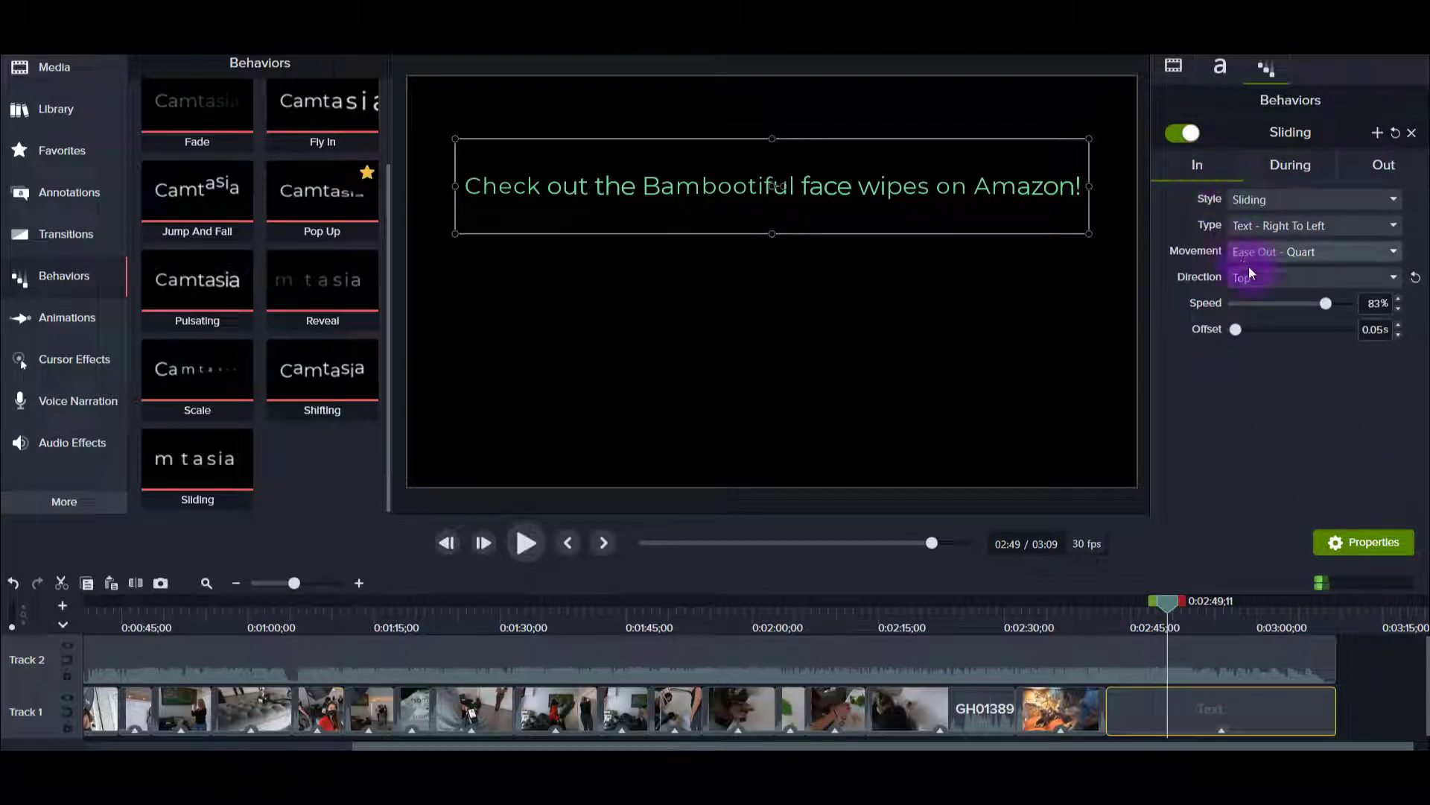
left_click(1319, 304)
mouse_move(1330, 302)
left_mouse_down()
mouse_move(1312, 307)
mouse_move(1333, 303)
left_mouse_up()
left_click(527, 543)
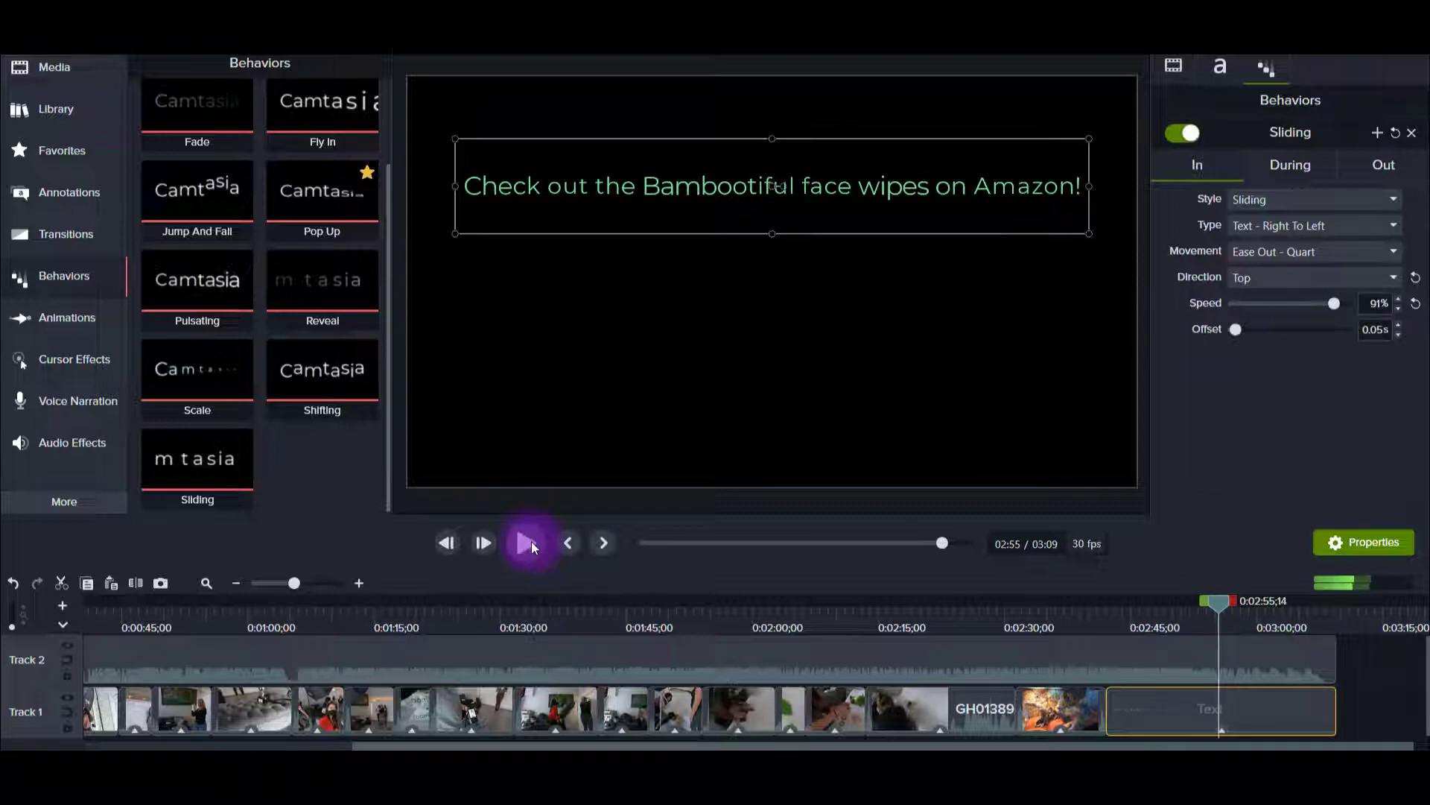
left_click(567, 508)
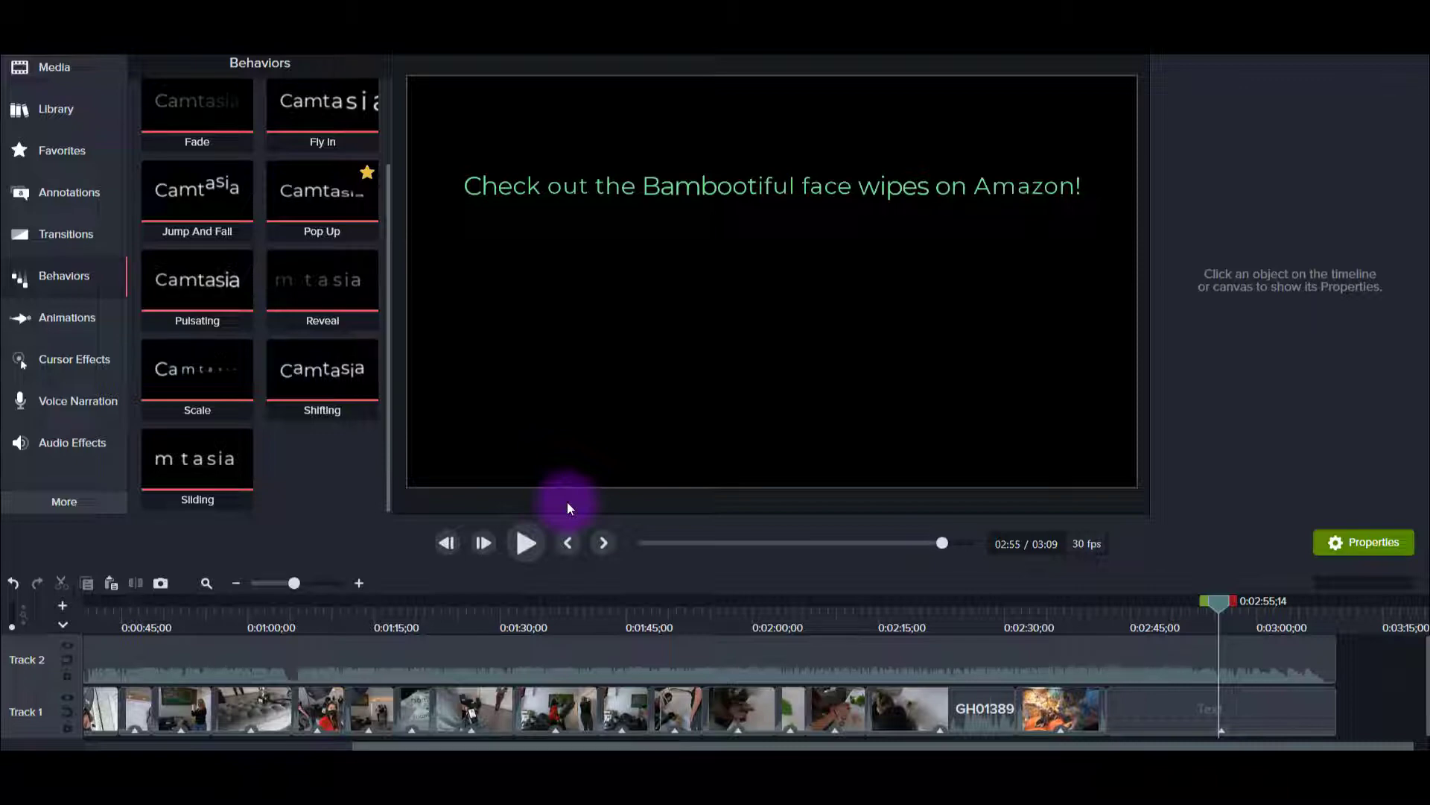
left_click_drag(433, 742, 163, 741)
left_click(105, 623)
left_click_drag(2, 630, 314, 614)
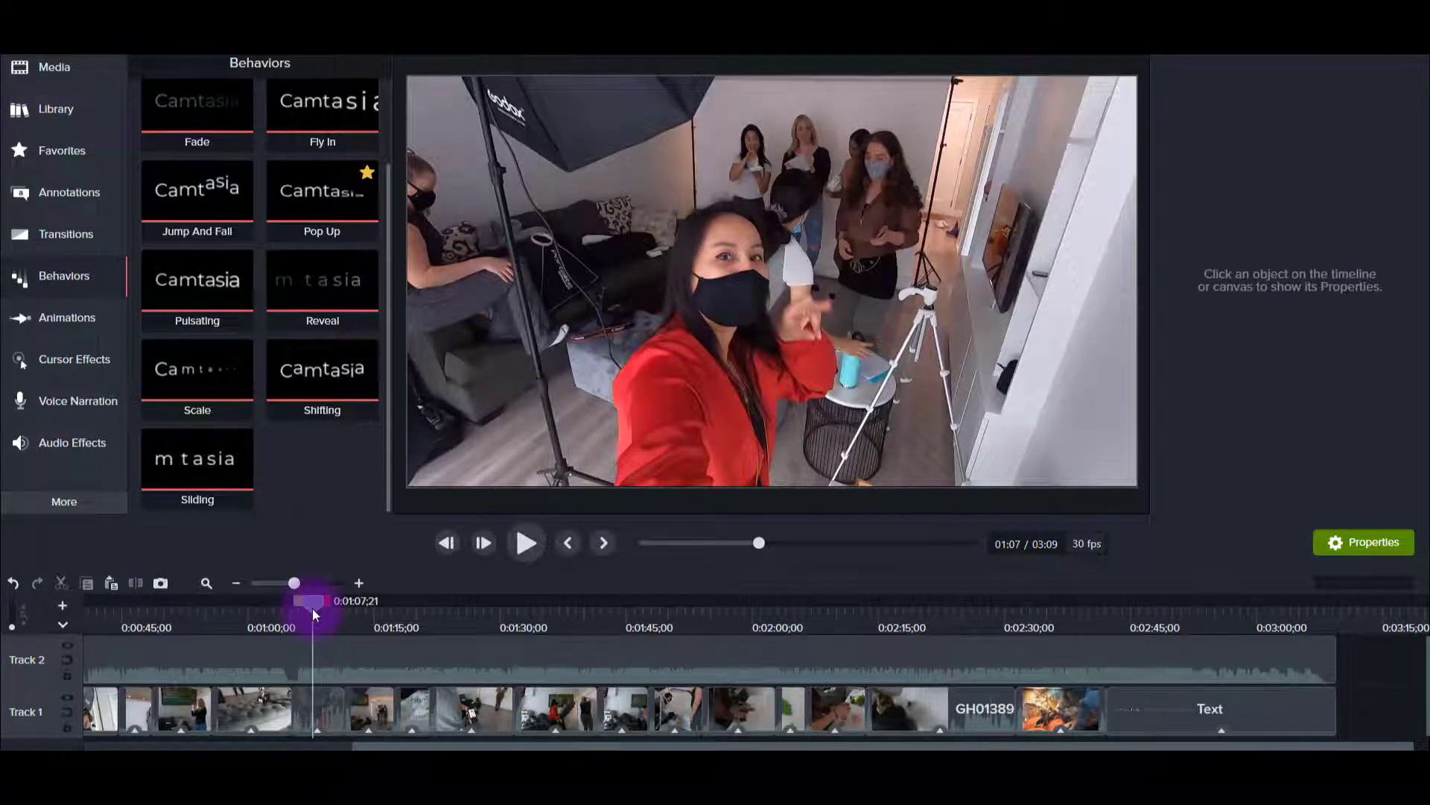